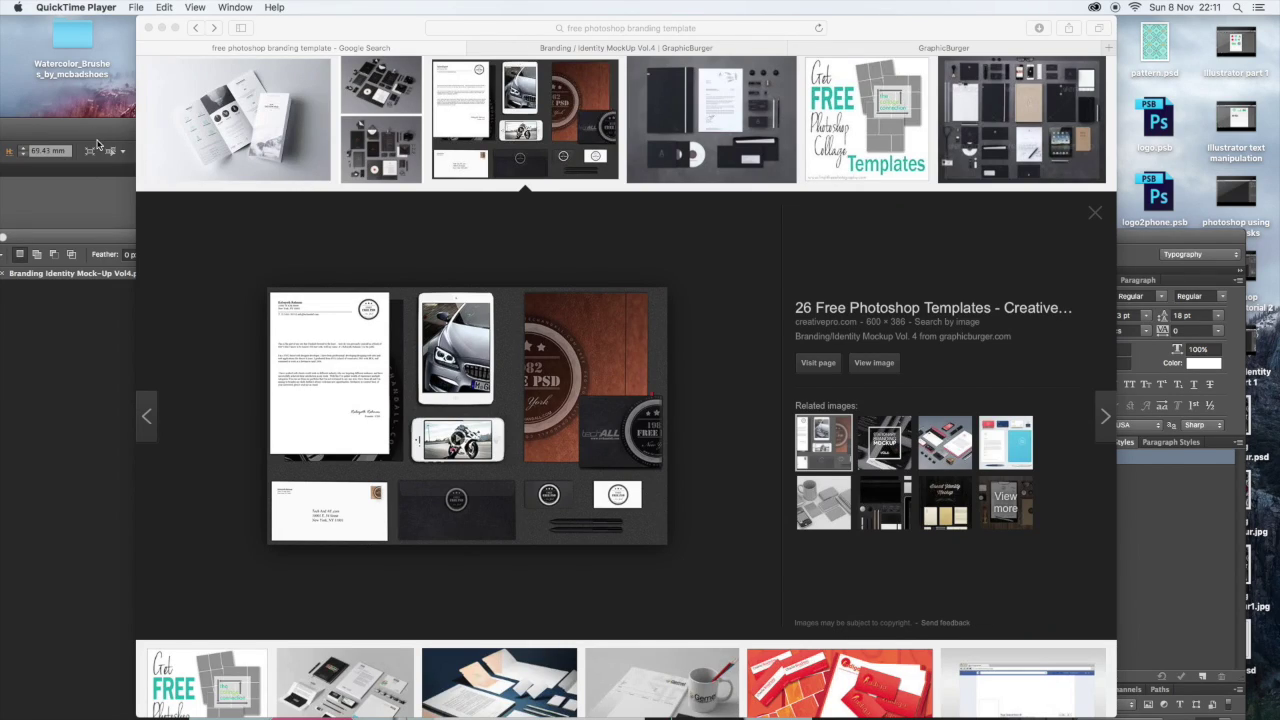
# - Compare the Jon Leigh mock-up with the pink BRAND original, then open logo2phone.psb
pyautogui.click(103, 240)
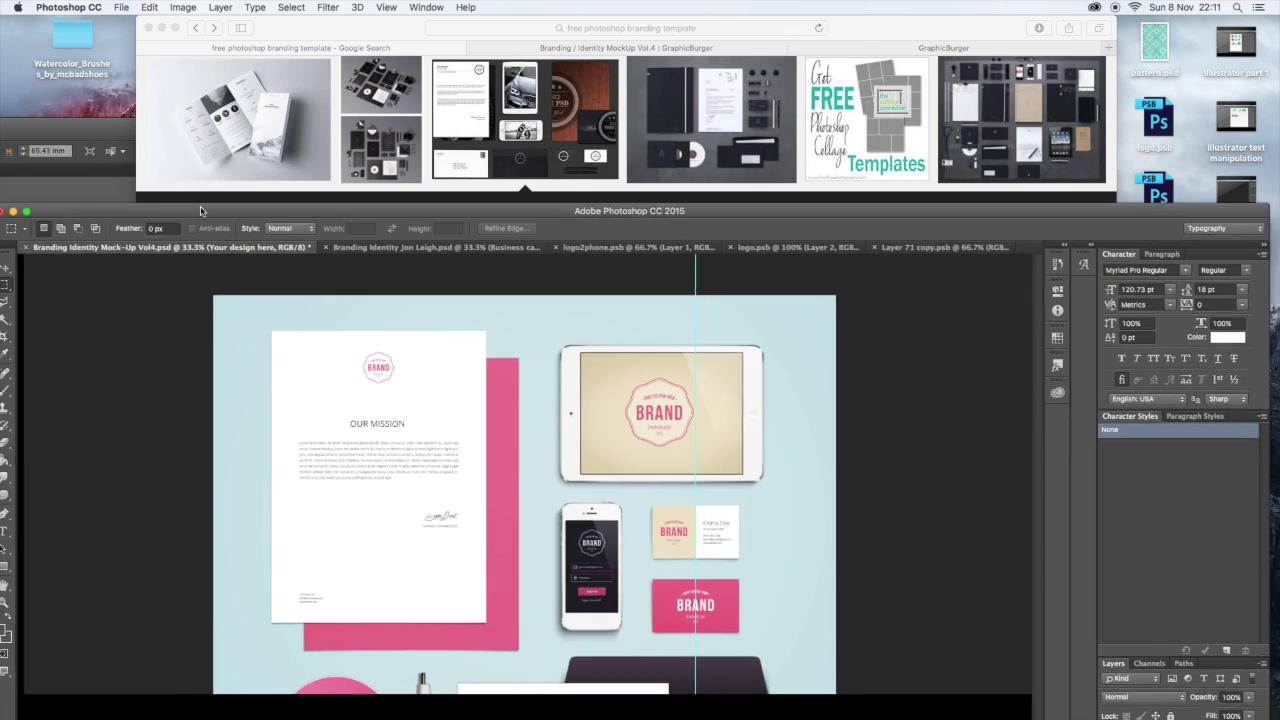
pyautogui.moveTo(172, 238); pyautogui.dragTo(205, 34)
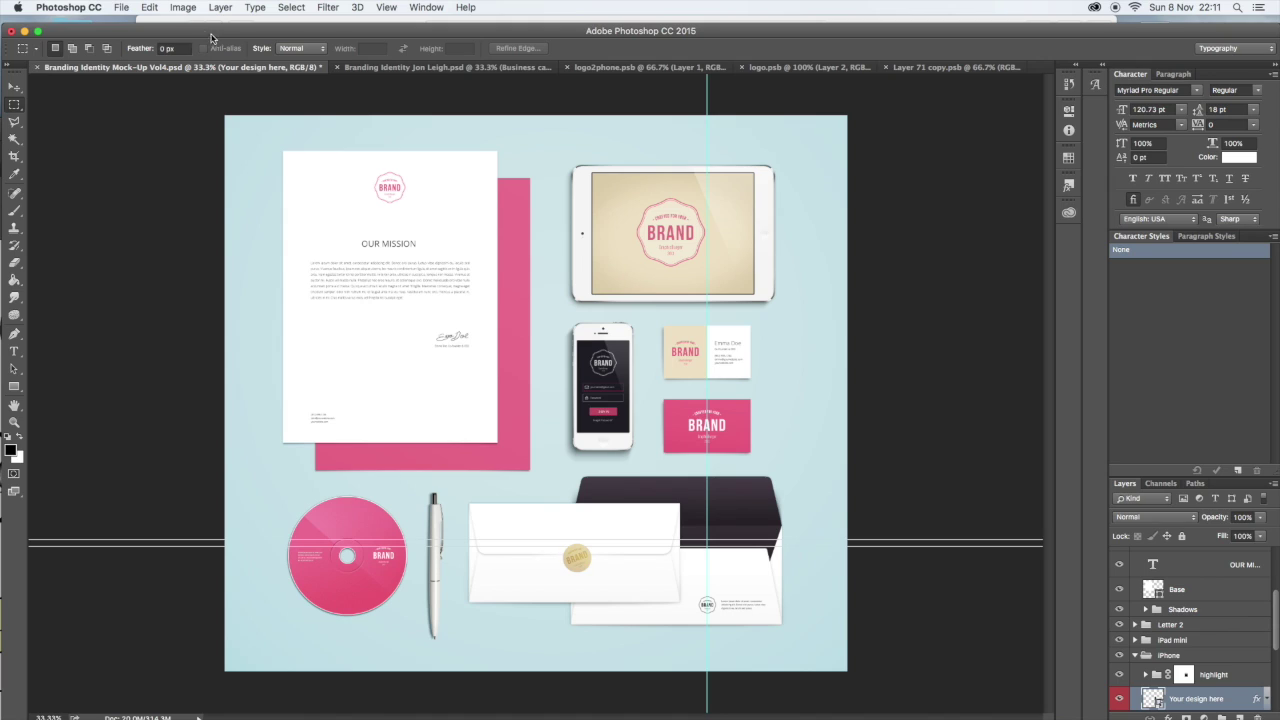
pyautogui.click(380, 70)
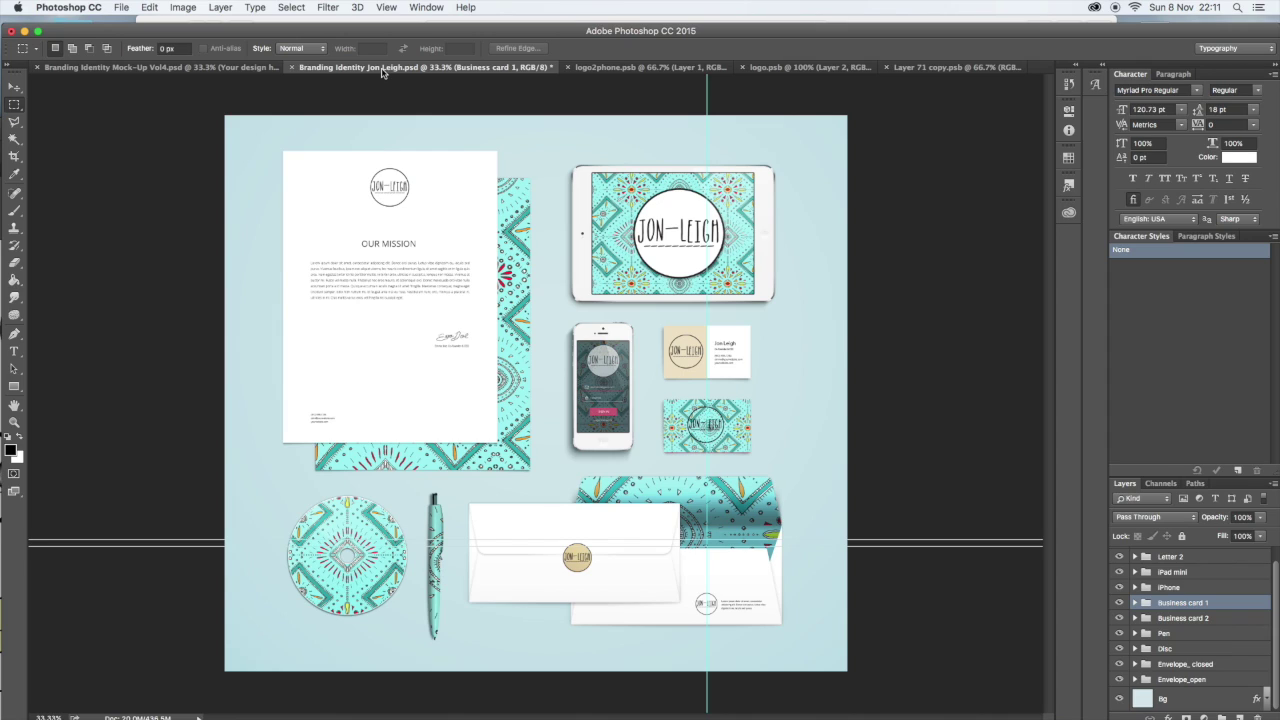
pyautogui.click(193, 68)
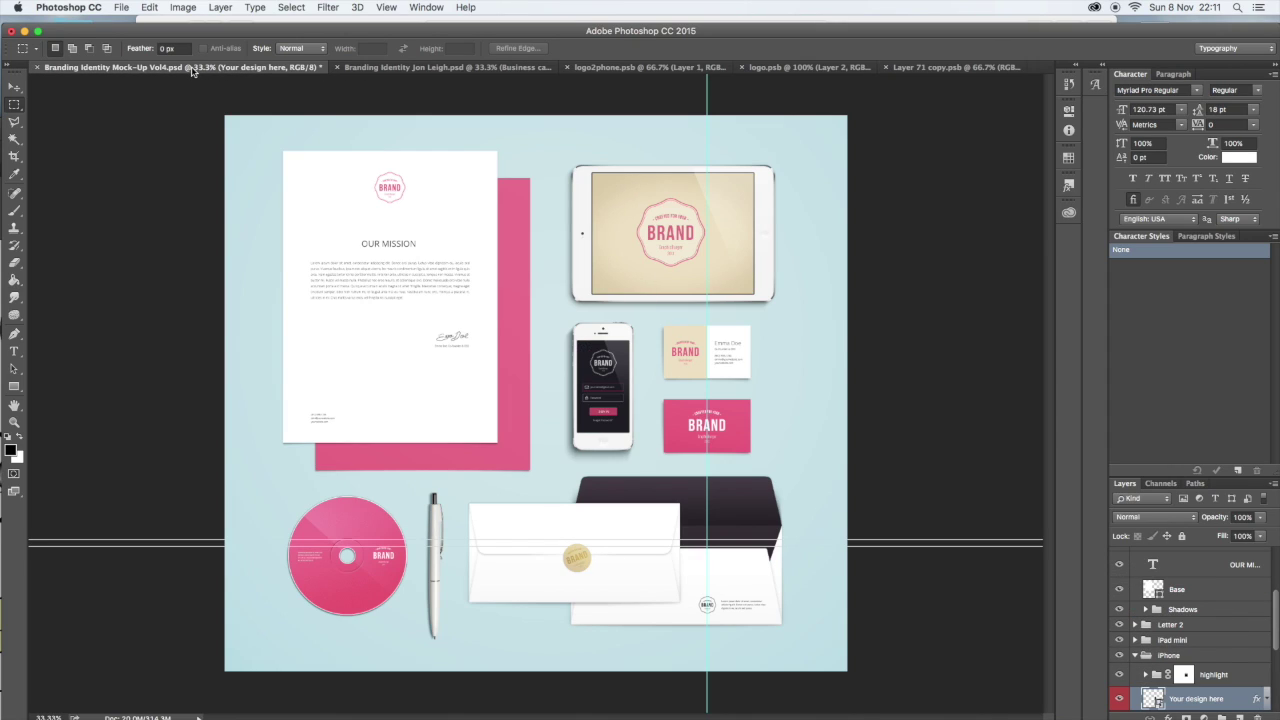
pyautogui.click(417, 68)
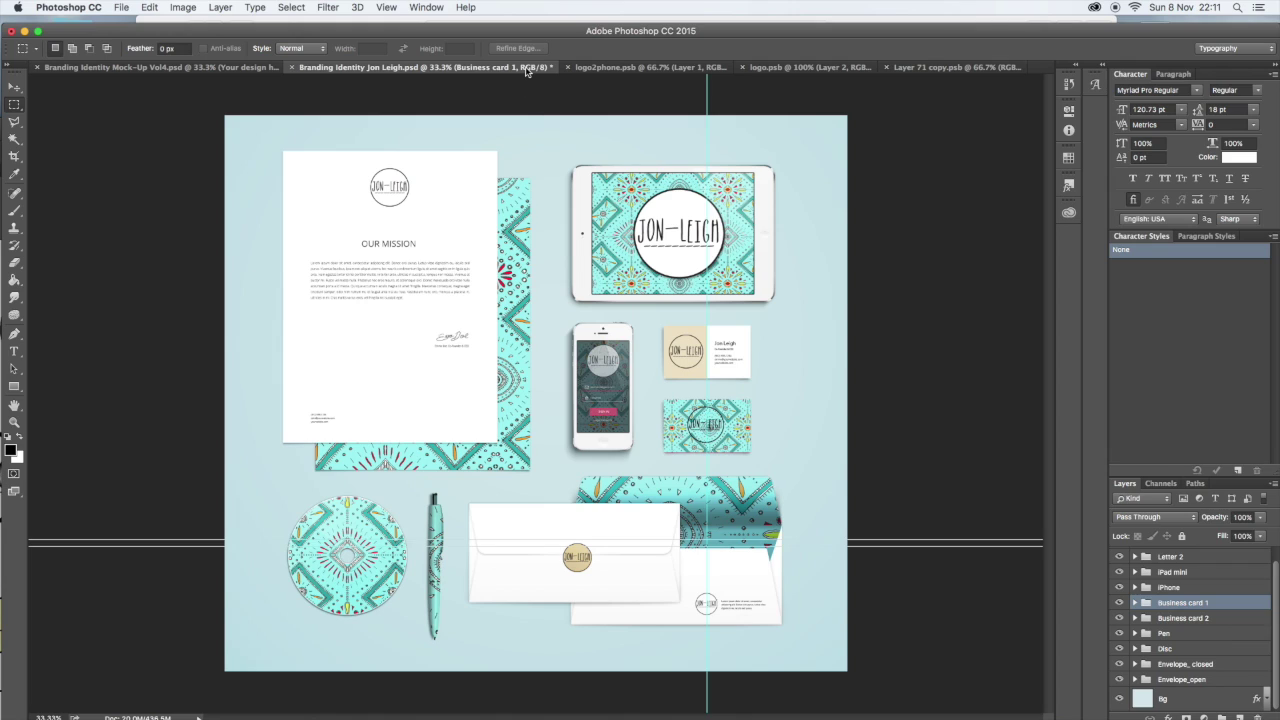
pyautogui.click(603, 67)
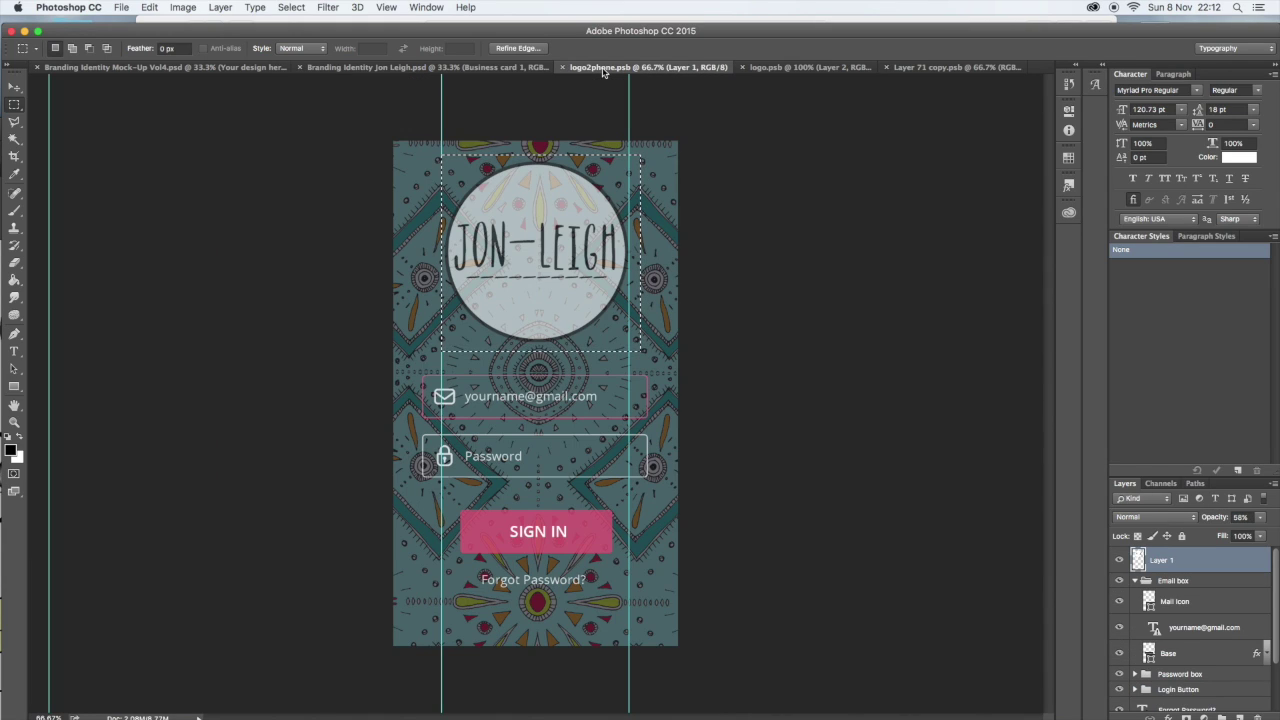
pyautogui.click(437, 74)
pyautogui.click(686, 72)
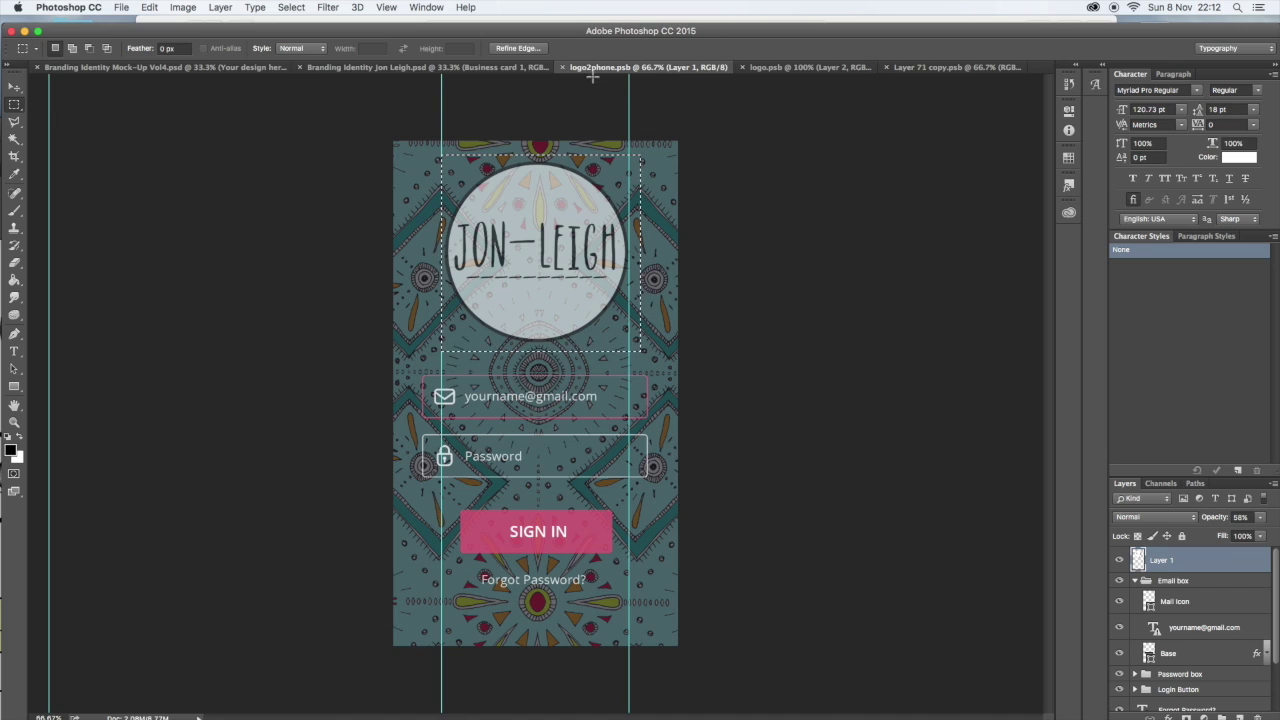
pyautogui.click(410, 70)
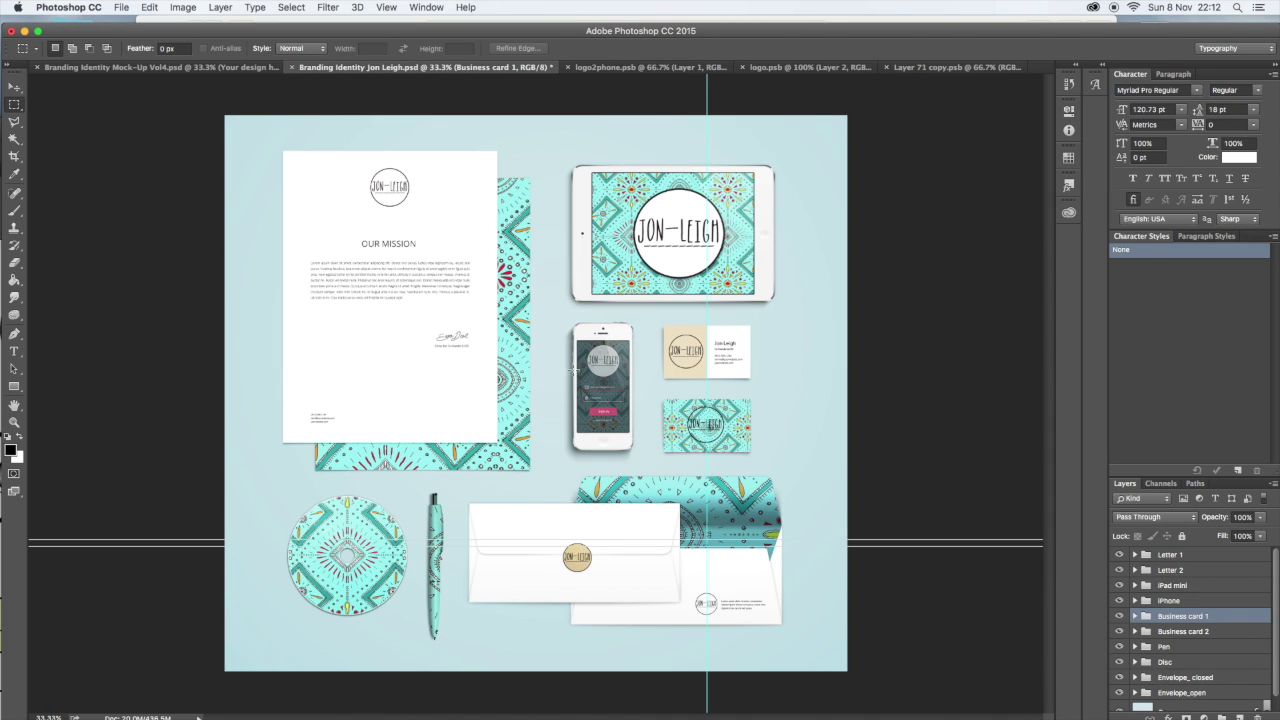
pyautogui.click(625, 70)
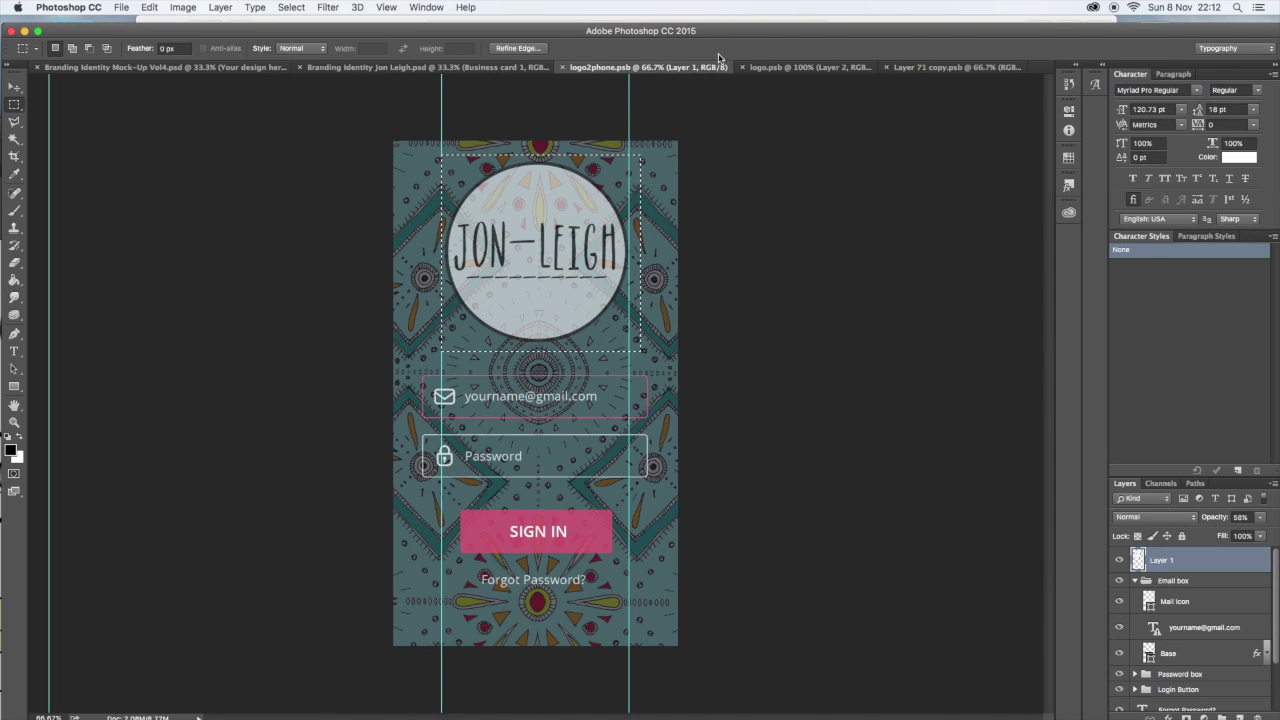
pyautogui.click(778, 68)
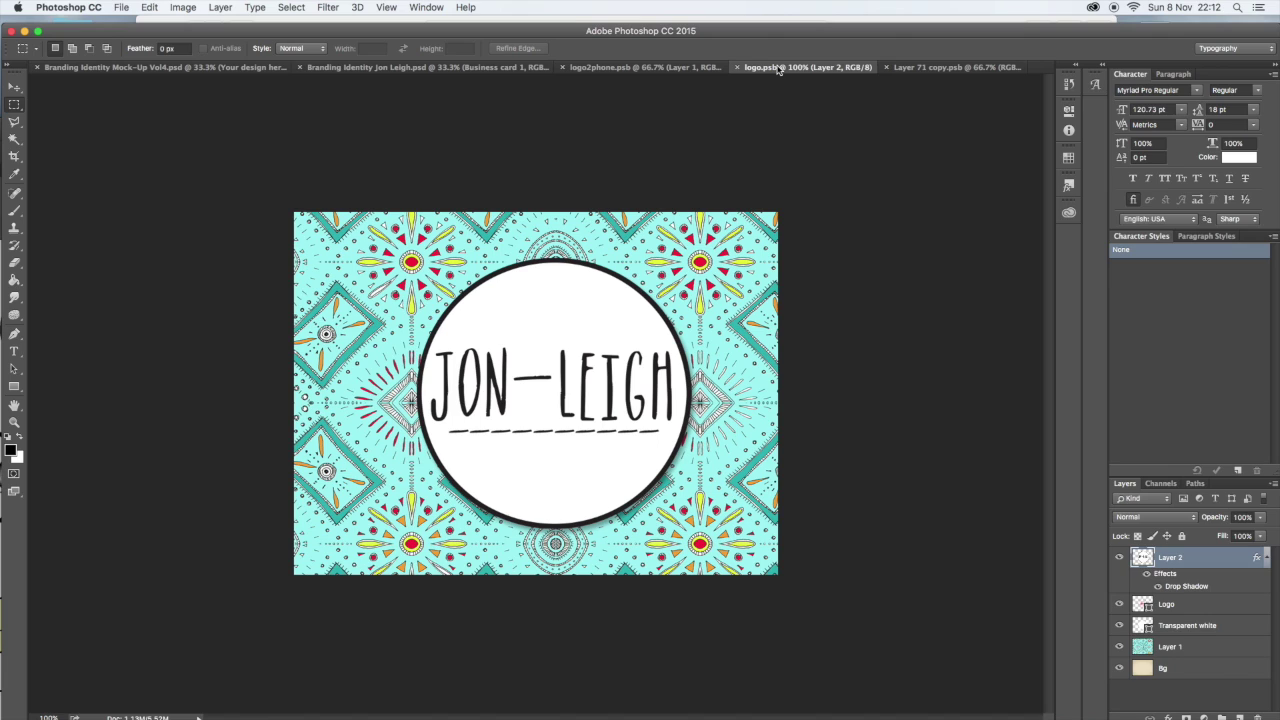
pyautogui.click(383, 70)
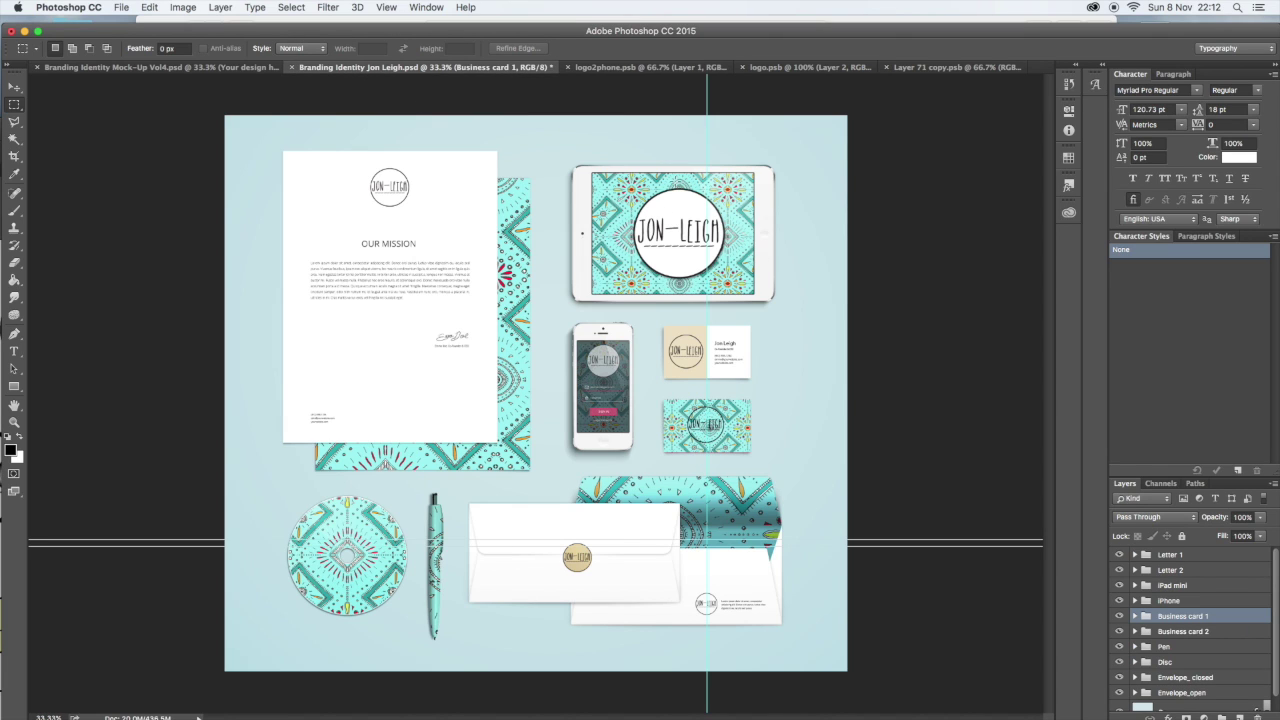
pyautogui.click(800, 67)
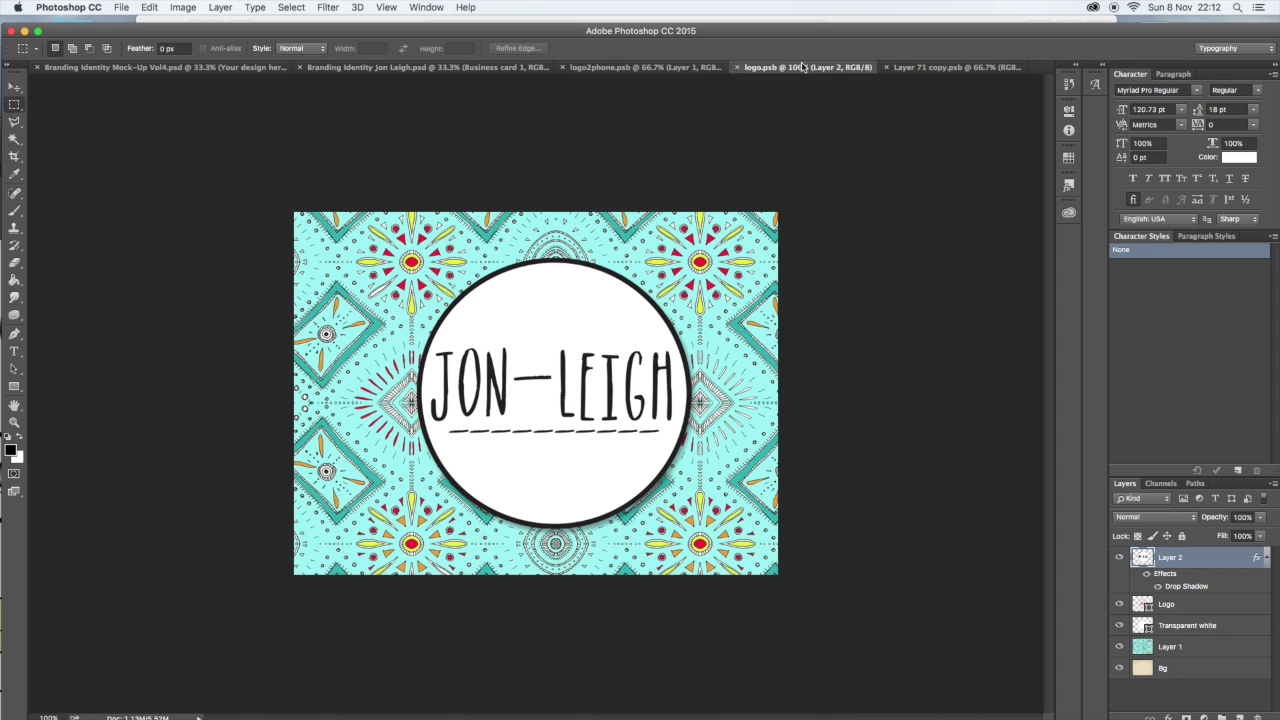
pyautogui.click(946, 68)
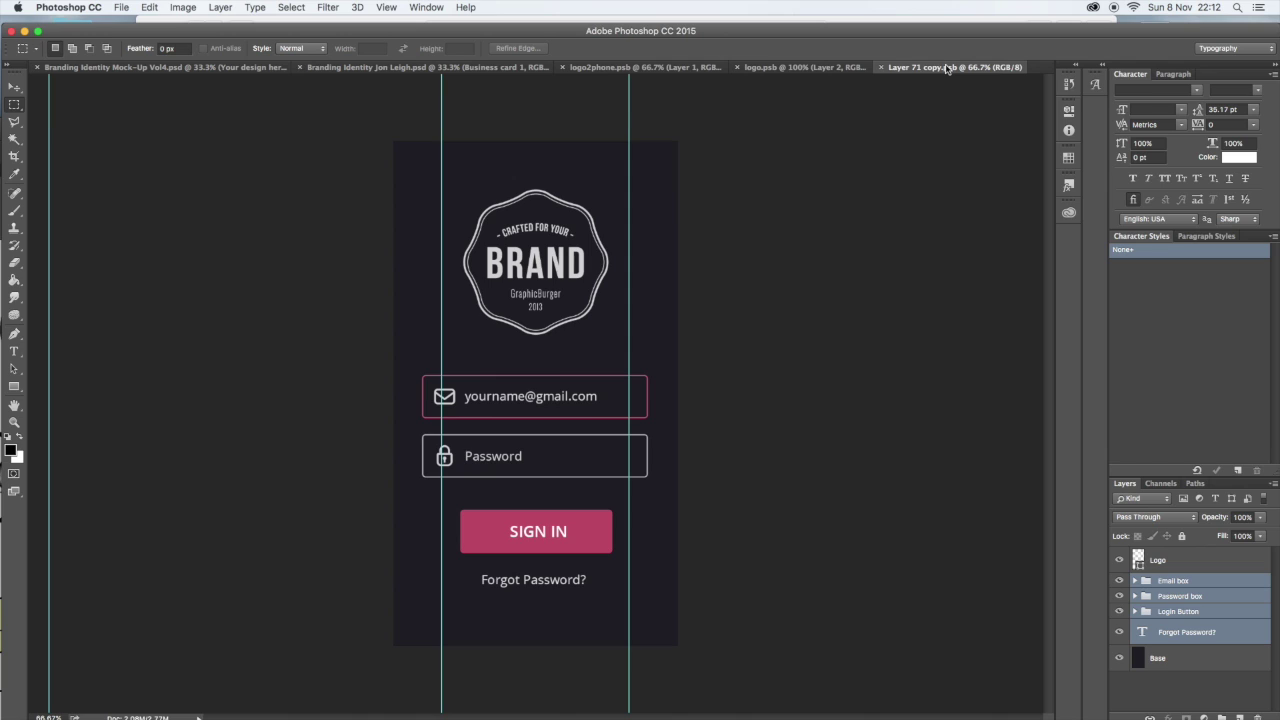
pyautogui.click(663, 68)
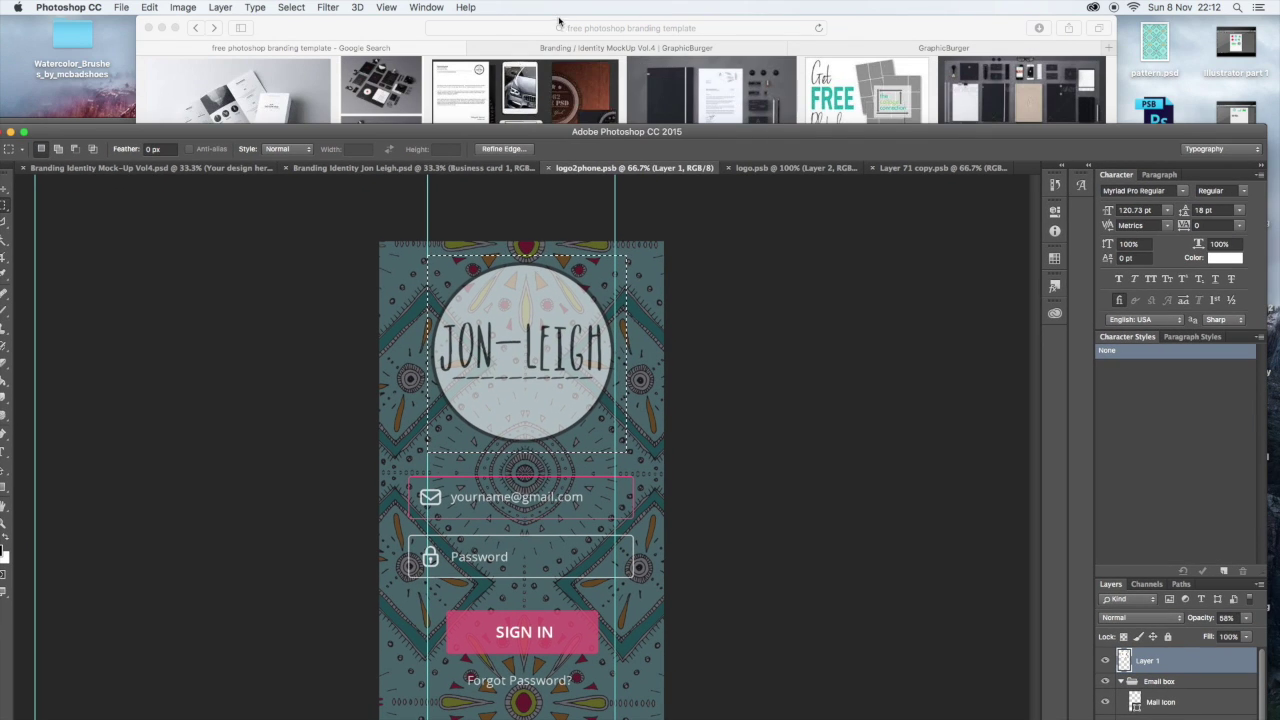
# - In Safari's Google Images results, preview the Branding/Identity Mockup Vol. 4 image
pyautogui.click(372, 28)
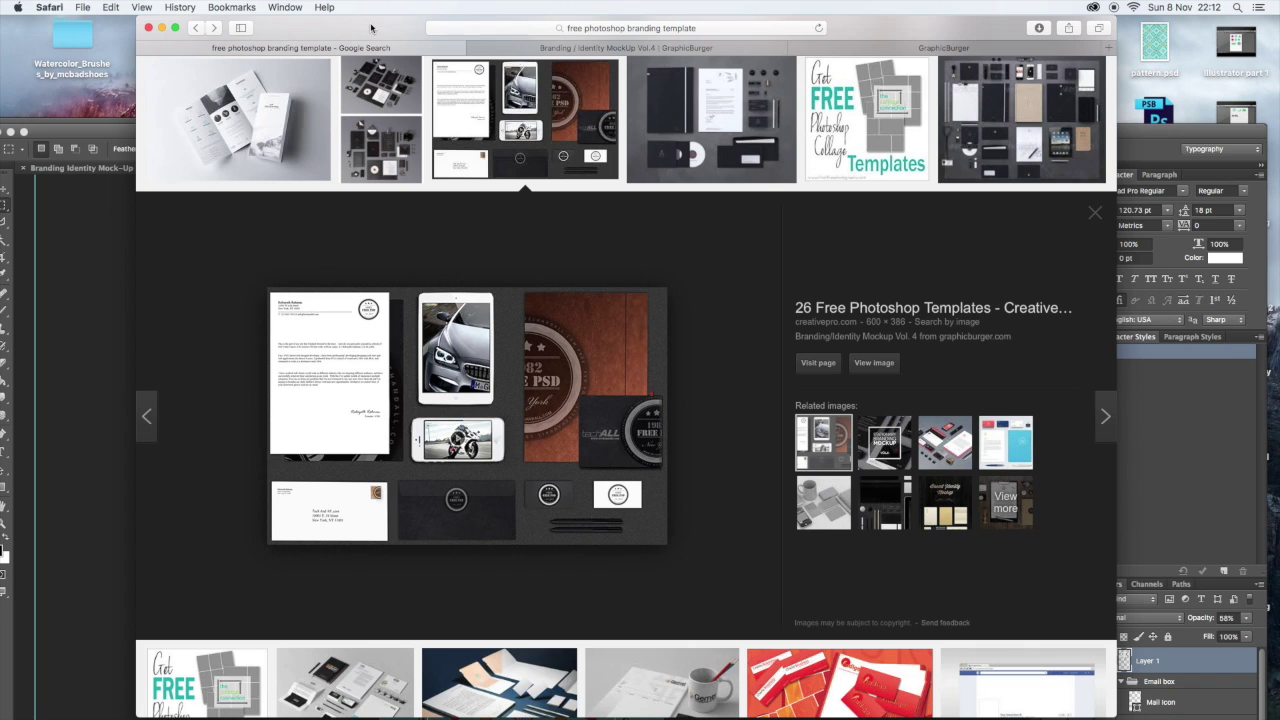
pyautogui.scroll(15, 464, 251)
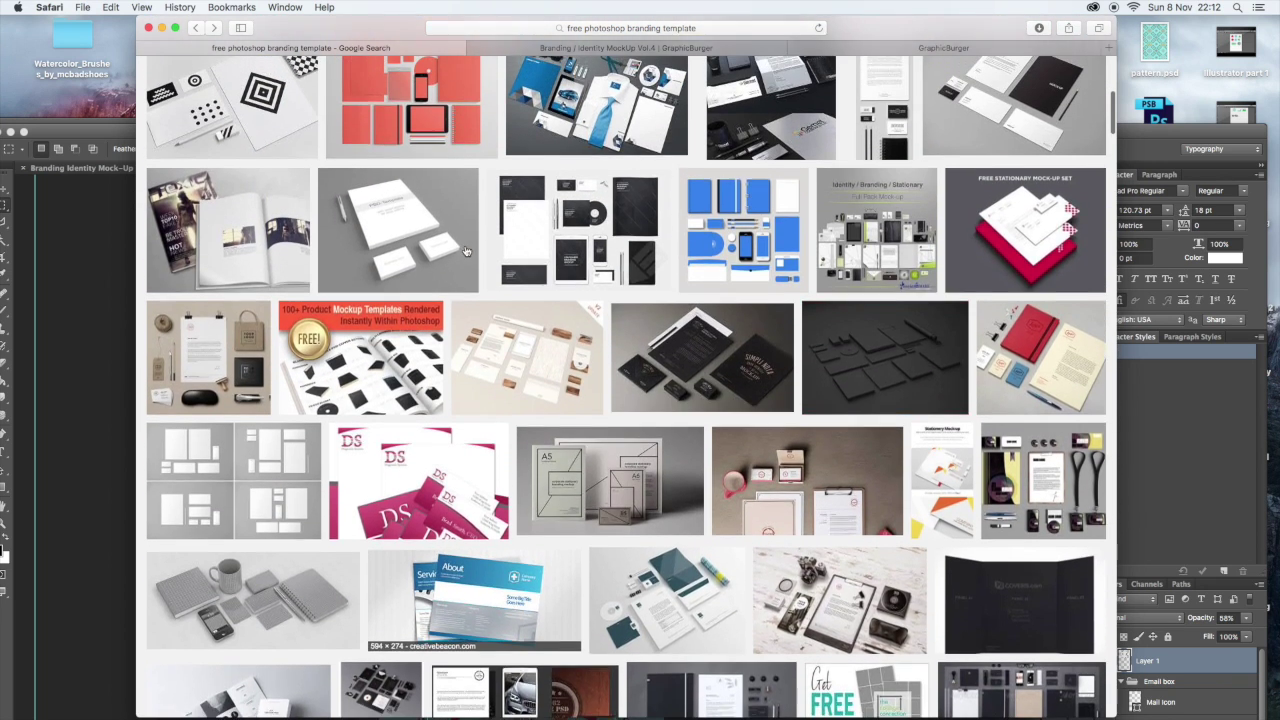
pyautogui.scroll(-3, 465, 251)
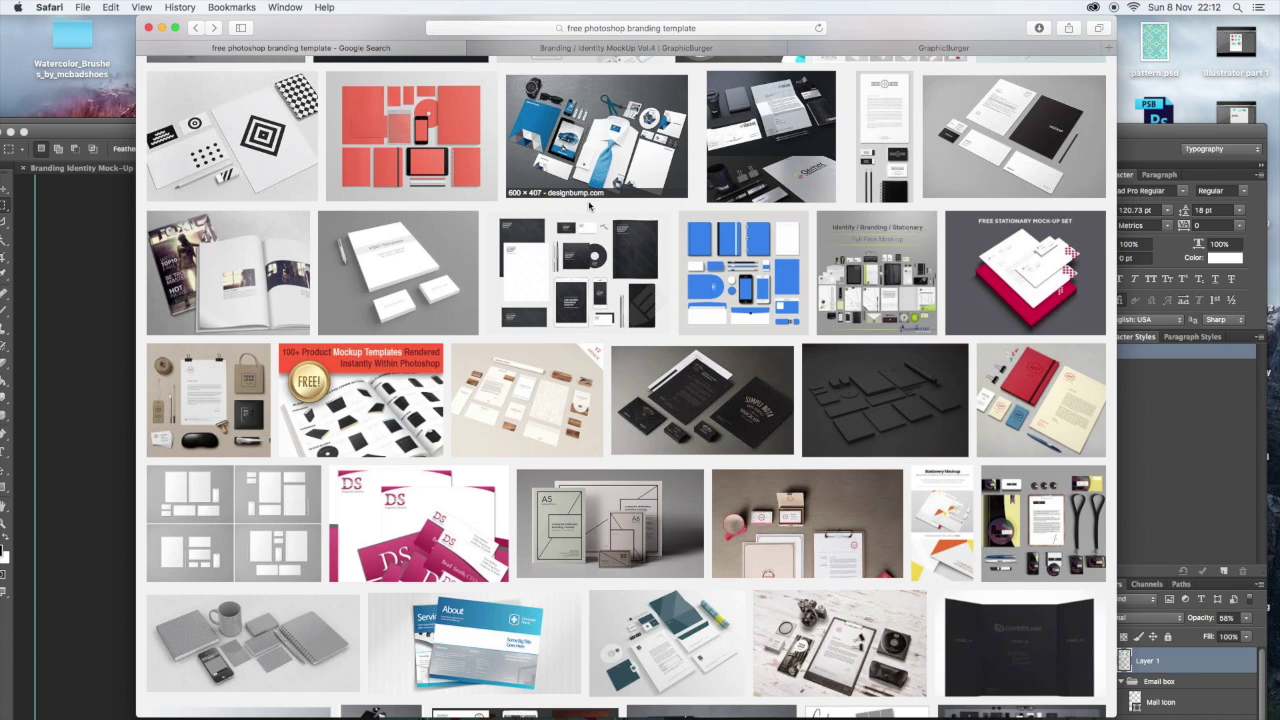
pyautogui.scroll(-2, 590, 205)
pyautogui.scroll(-3, 590, 205)
pyautogui.click(590, 205)
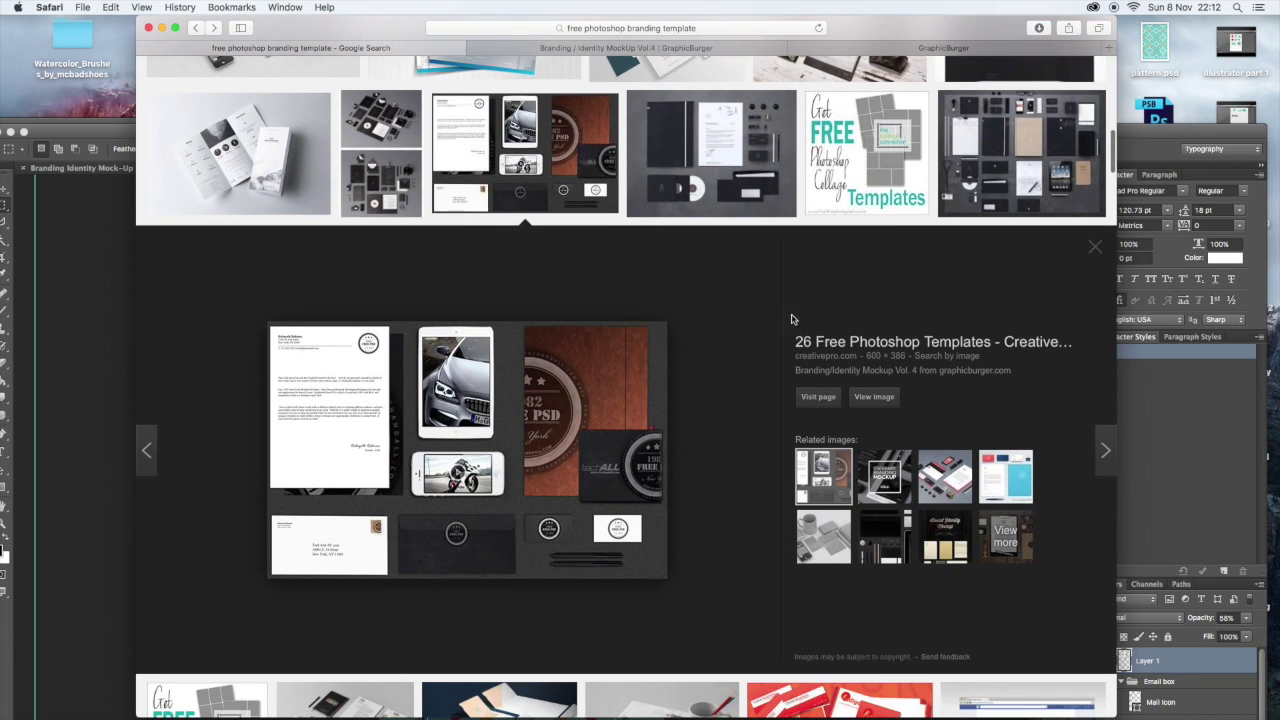
# - Compare the GraphicBurger Vol.4 page, the download page and the image search results
pyautogui.click(600, 50)
pyautogui.scroll(3, 363, 209)
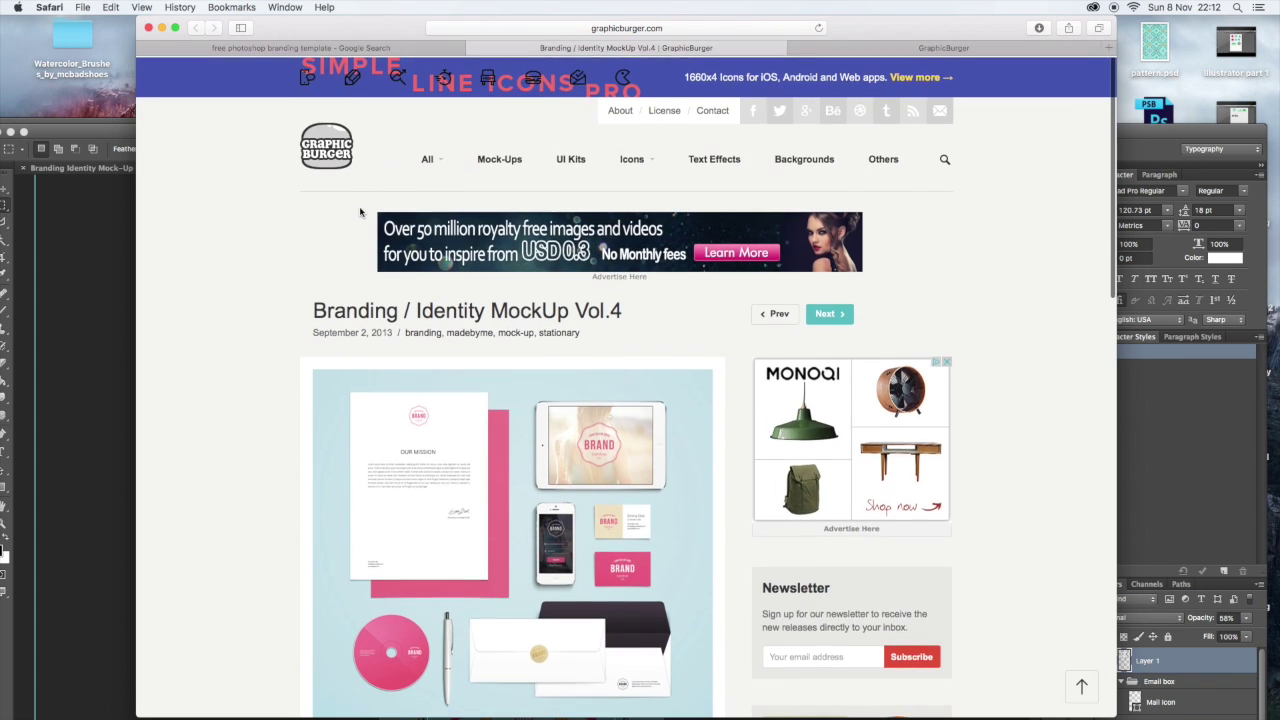
pyautogui.scroll(-2, 363, 209)
pyautogui.click(838, 50)
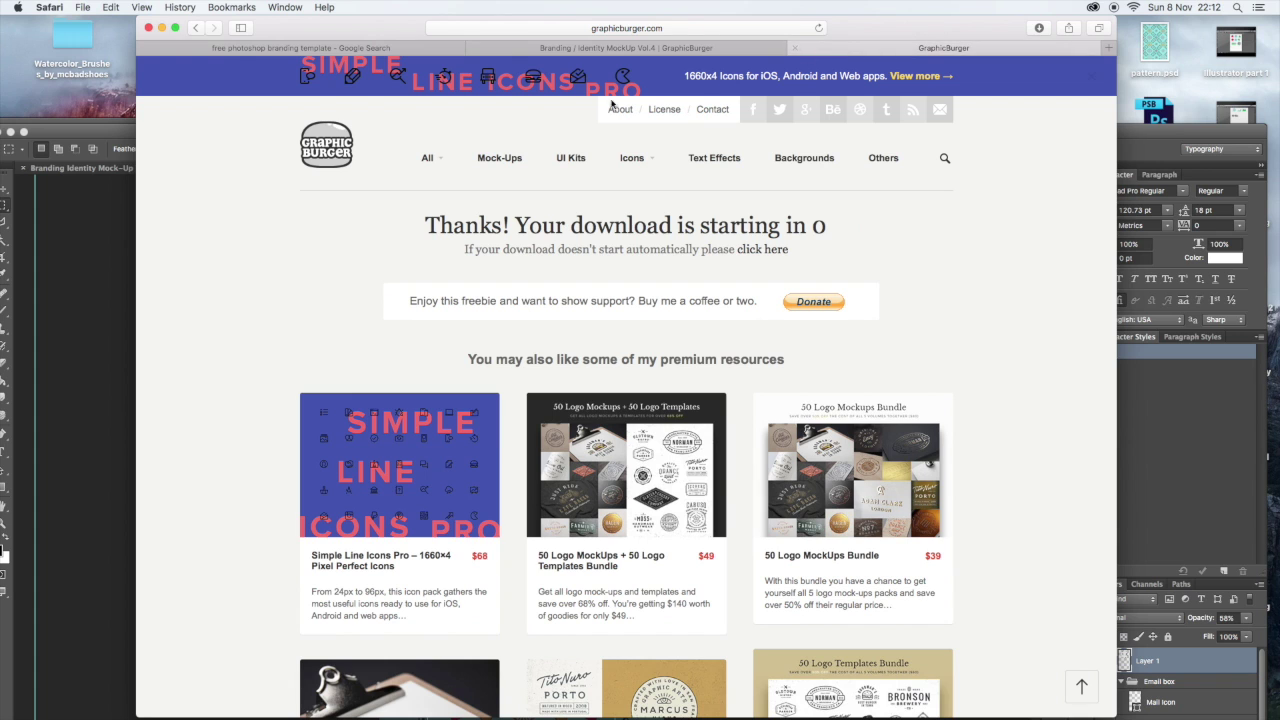
pyautogui.click(330, 48)
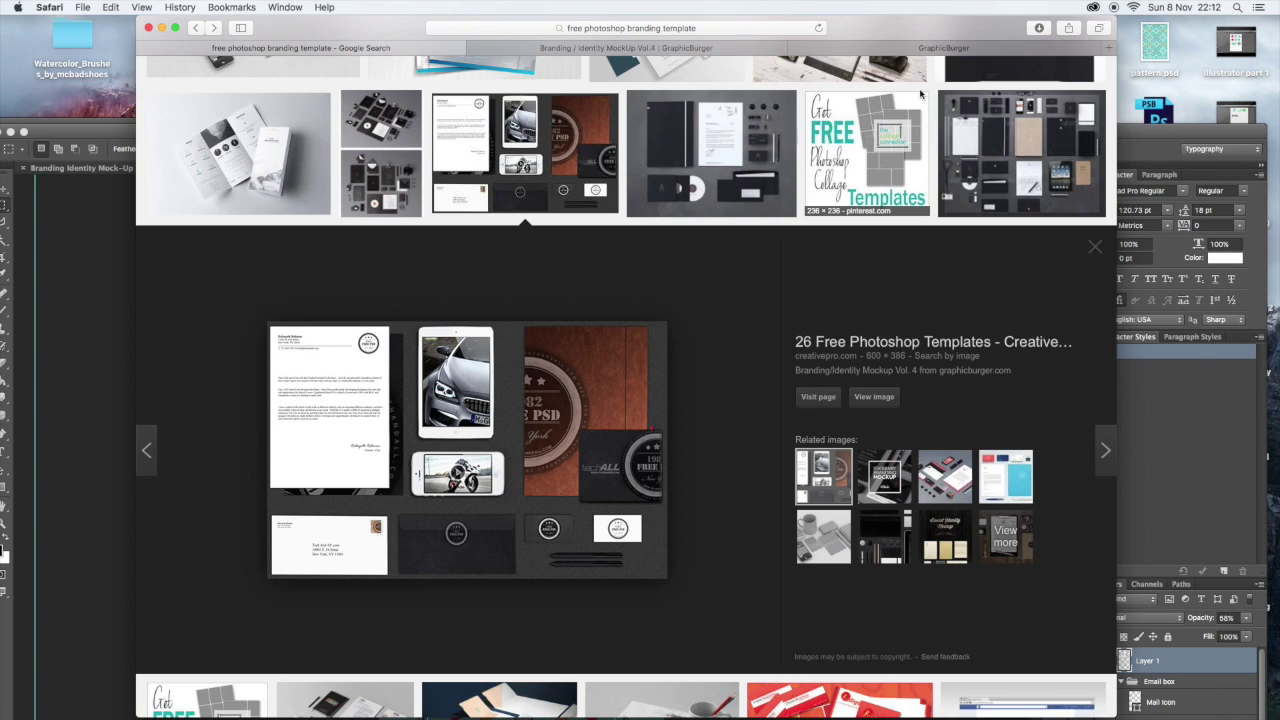
pyautogui.click(930, 48)
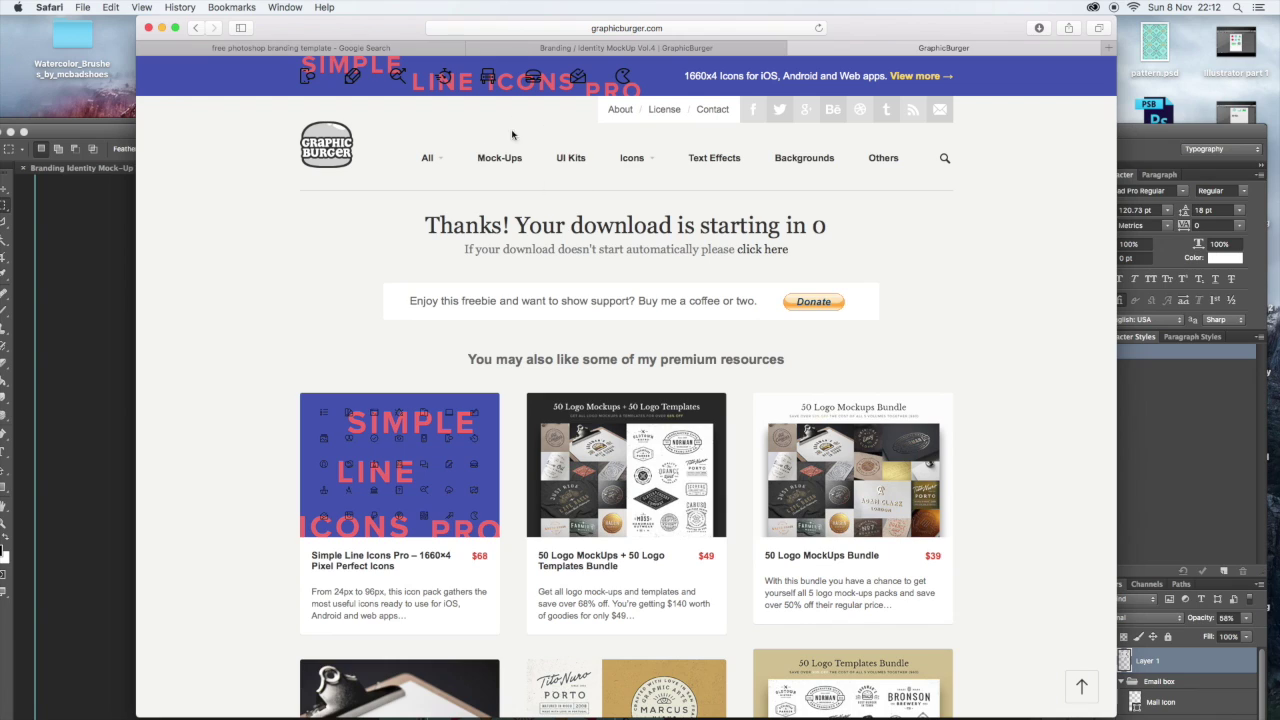
# - Scroll the Branding / Identity MockUp Vol.4 page to its Description & details section
pyautogui.click(623, 48)
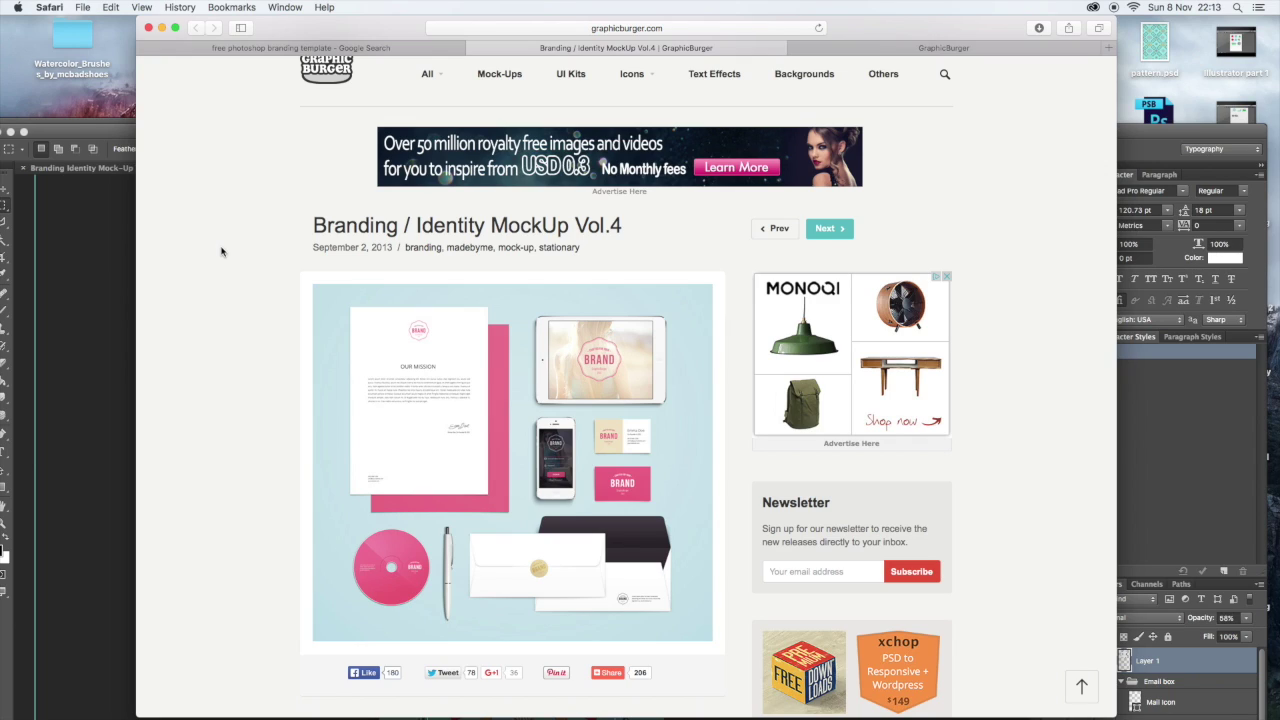
pyautogui.scroll(-7, 222, 251)
pyautogui.scroll(2, 222, 251)
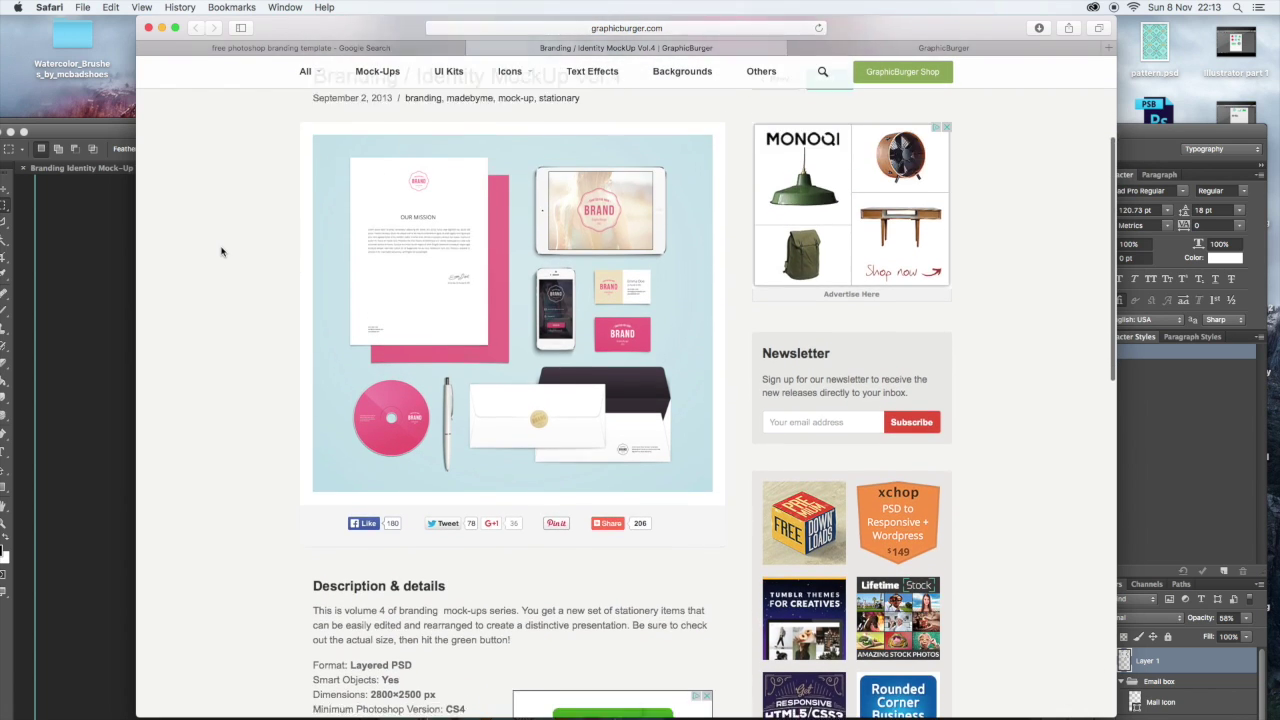
pyautogui.scroll(-3, 222, 251)
pyautogui.scroll(-3, 222, 251)
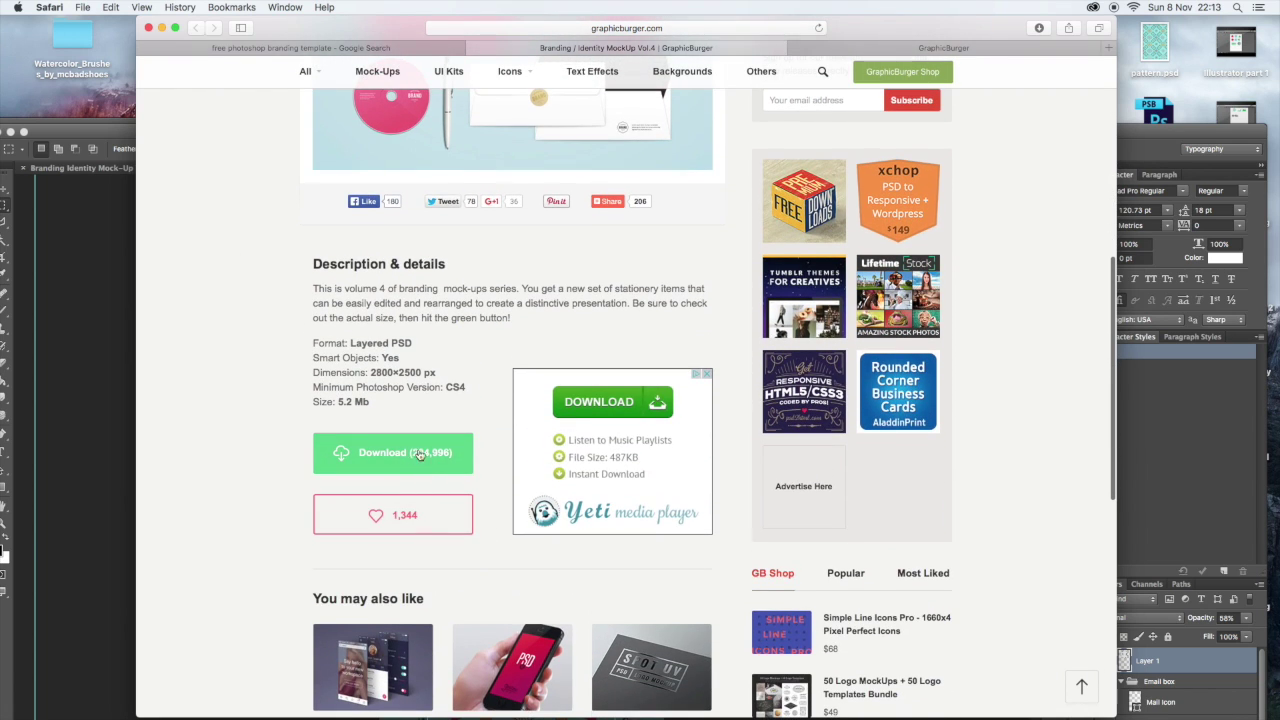
# - Maximize Photoshop on the original Branding Identity Mock-Up Vol4 document and collapse the iPhone and Letter 1 groups
pyautogui.click(100, 131)
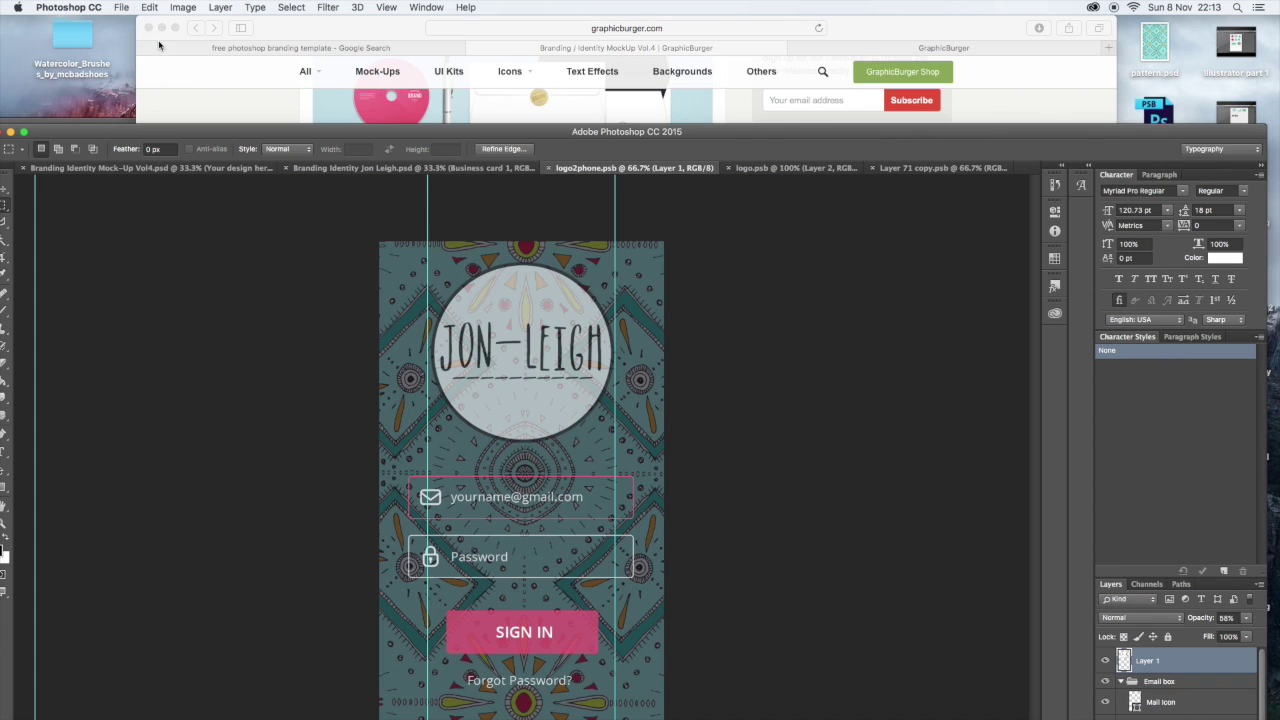
pyautogui.moveTo(165, 131); pyautogui.dragTo(232, 30)
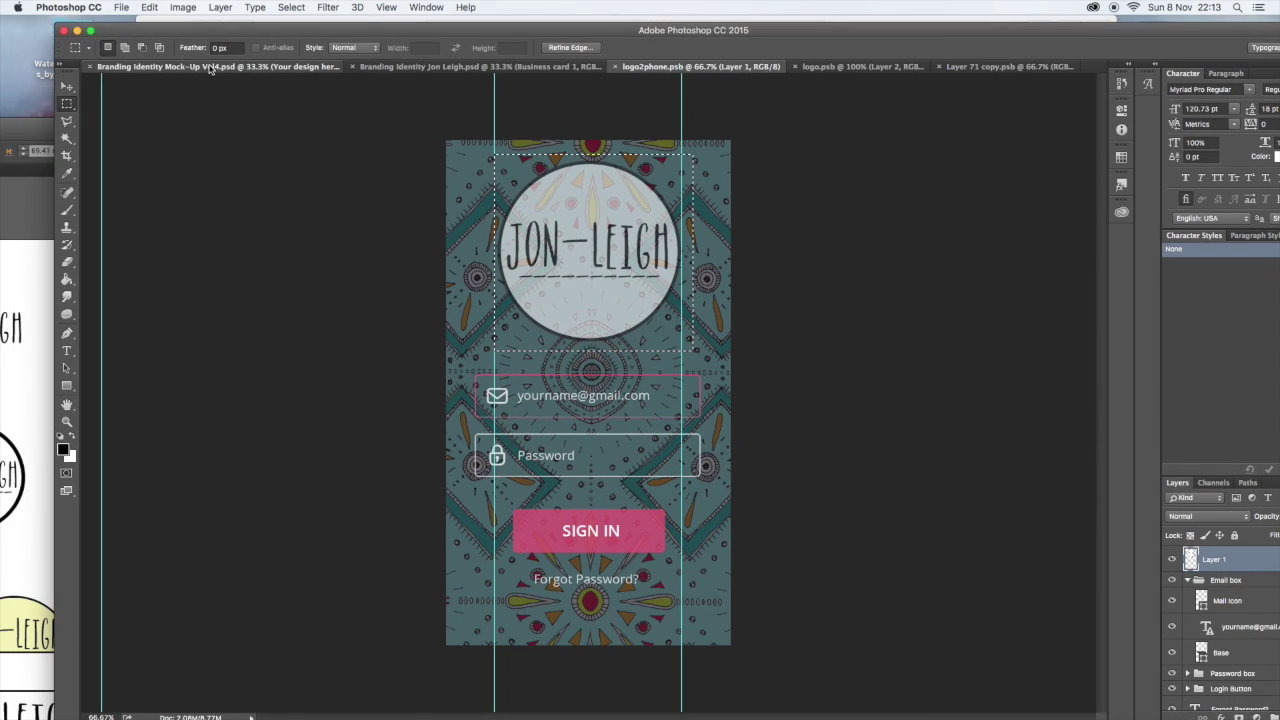
pyautogui.click(210, 67)
pyautogui.doubleClick(280, 30)
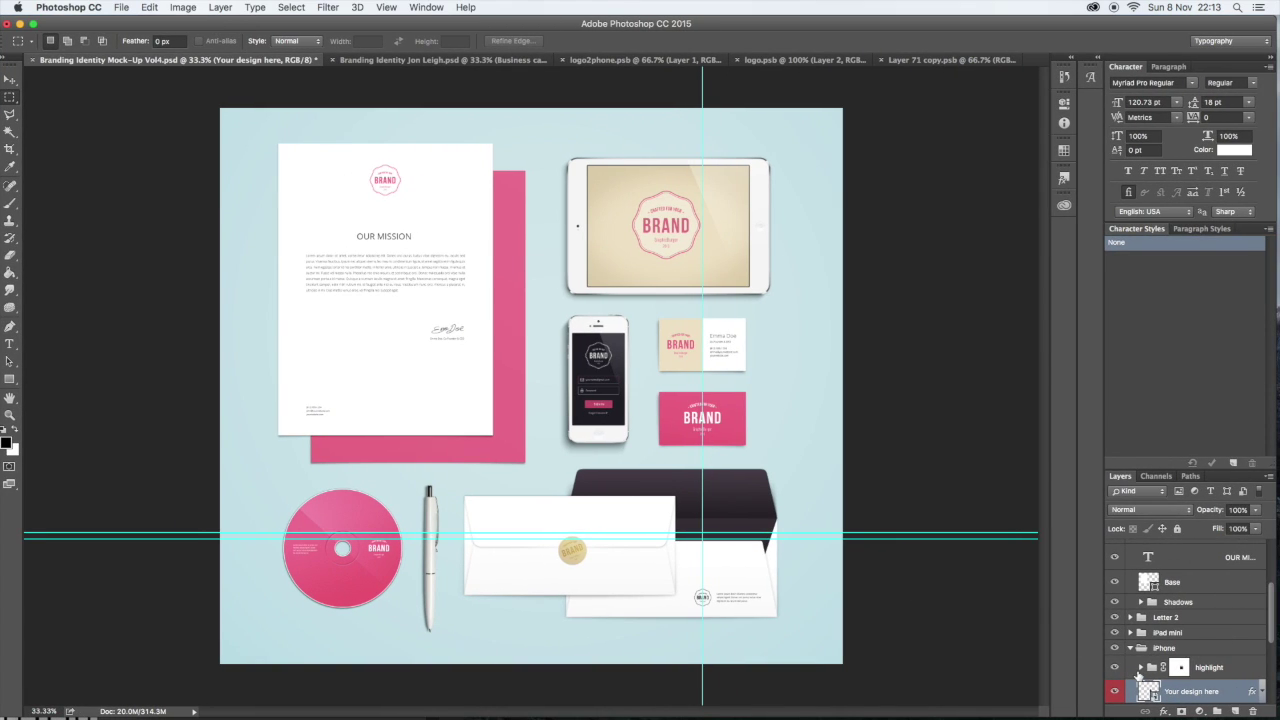
pyautogui.click(1130, 648)
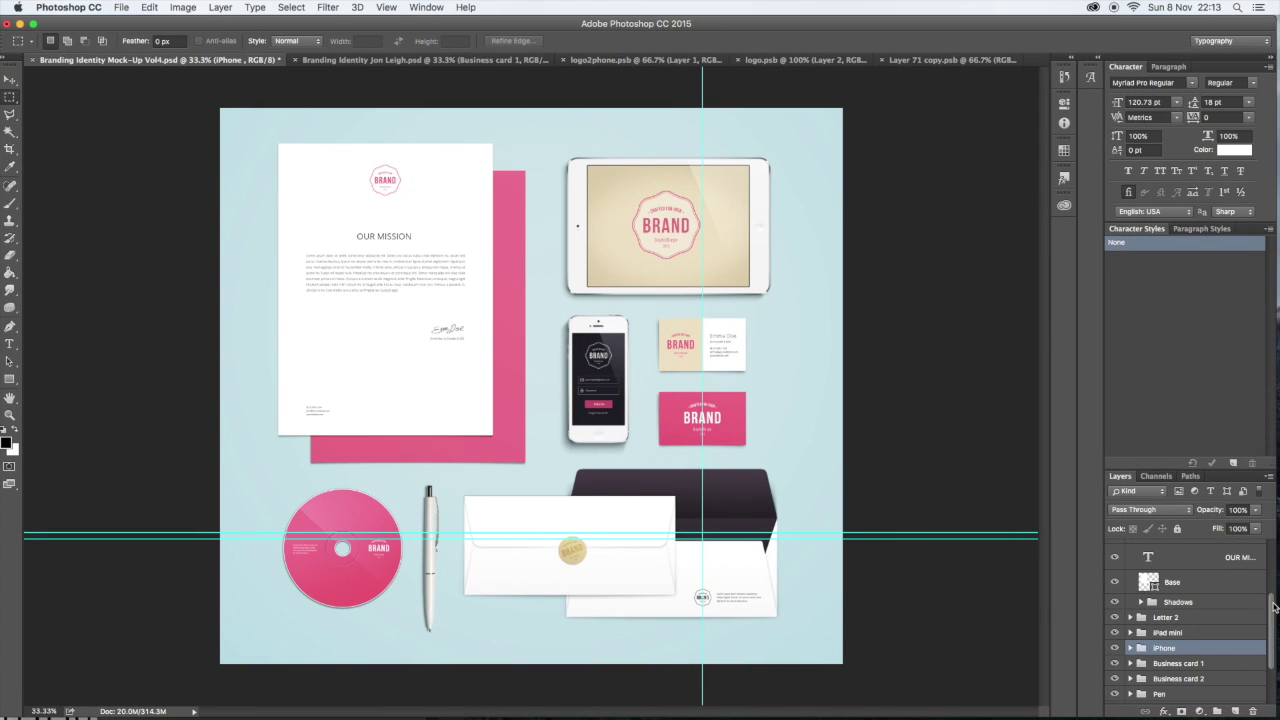
pyautogui.moveTo(1273, 607); pyautogui.dragTo(1270, 553)
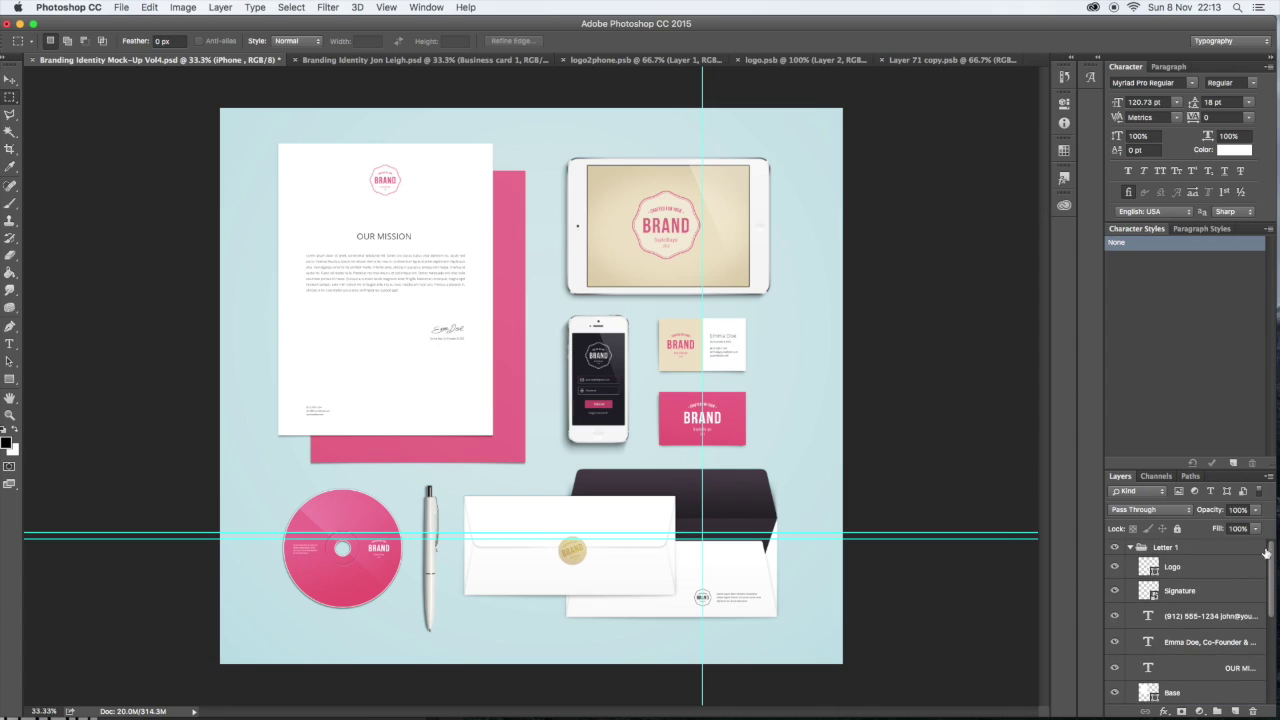
pyautogui.click(1130, 547)
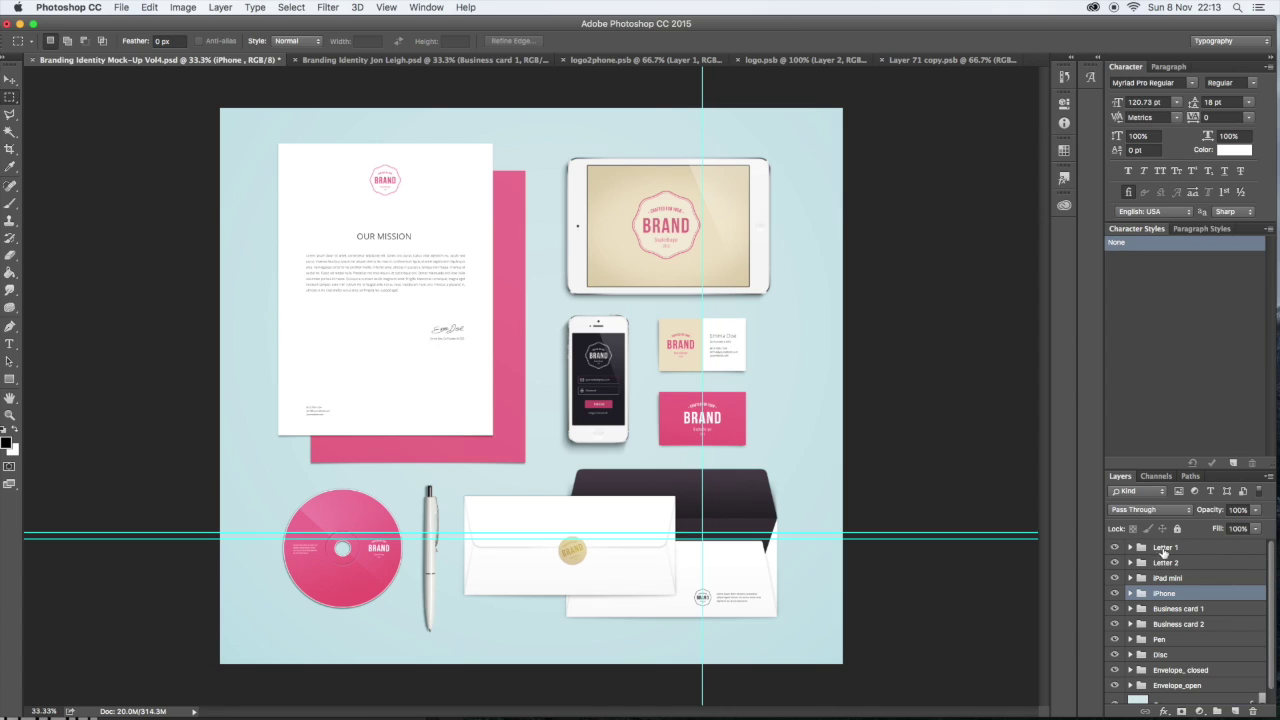
# - Hide and reshow Letter 1, Letter 2, iPad mini, iPhone, Business card 1 and Disc, then expand Letter 1
pyautogui.click(1115, 547)
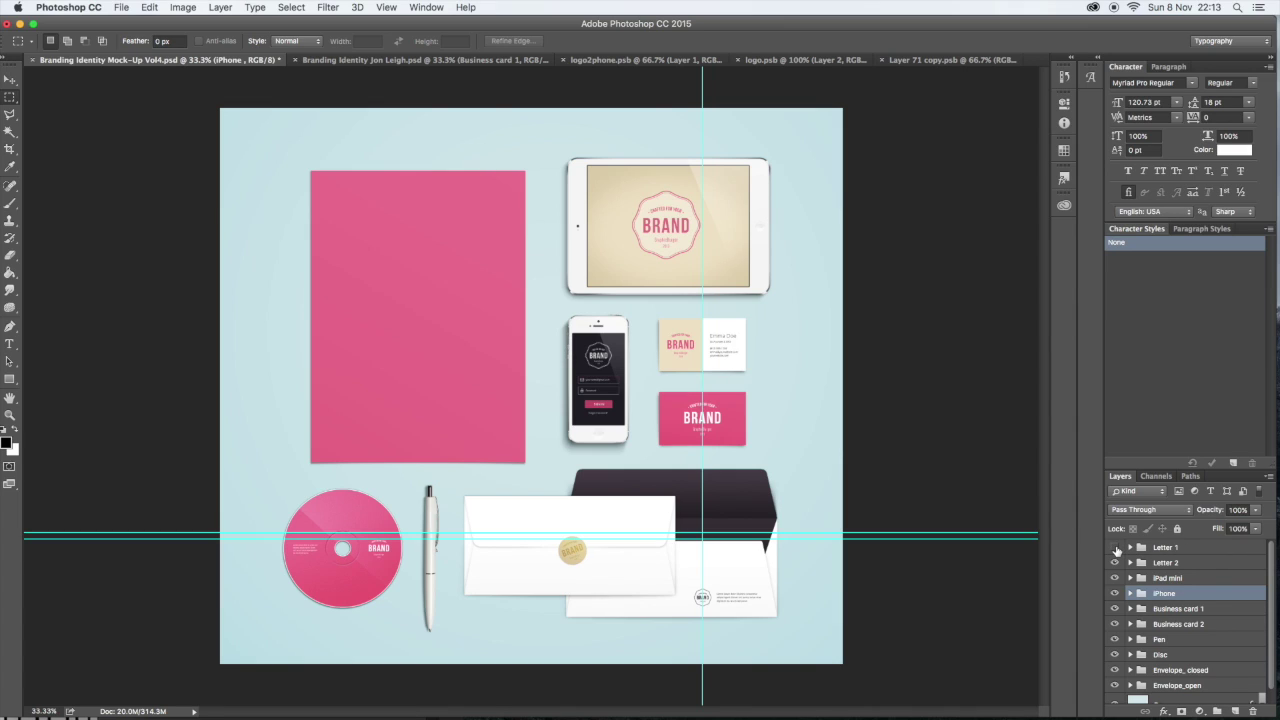
pyautogui.click(1115, 547)
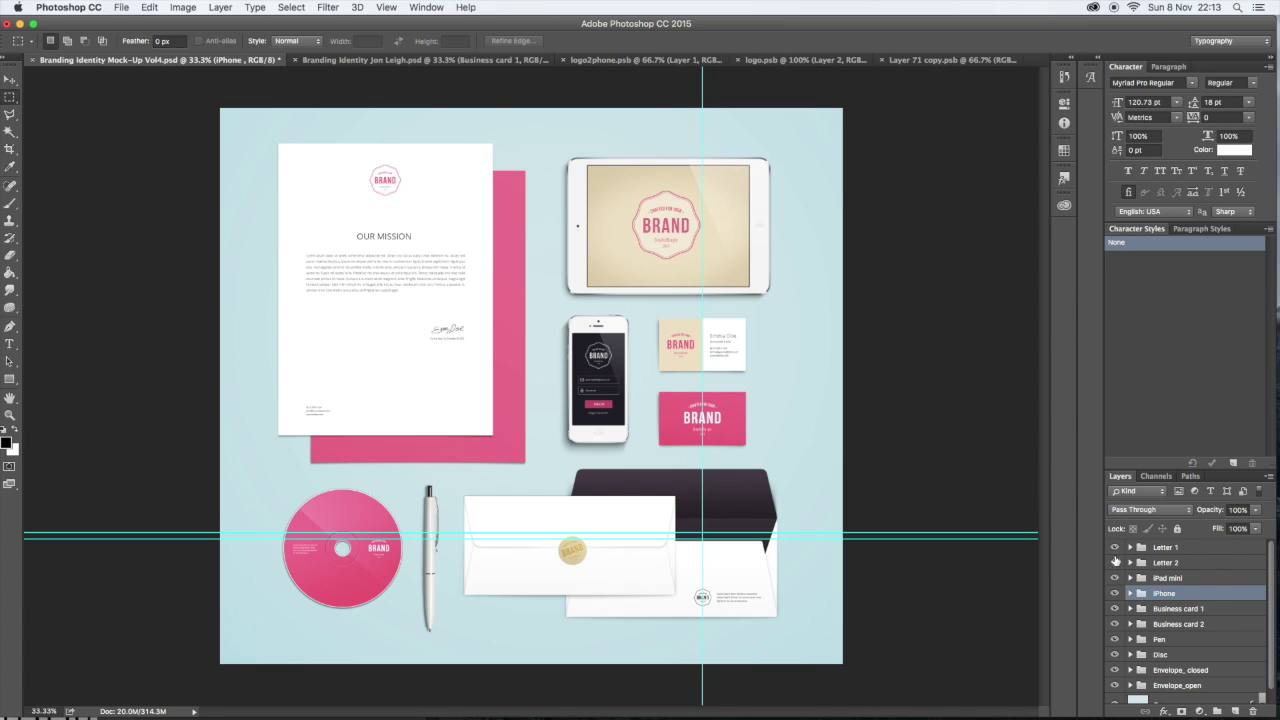
pyautogui.click(1115, 563)
pyautogui.click(1115, 563)
pyautogui.click(1115, 578)
pyautogui.click(1115, 578)
pyautogui.click(1115, 593)
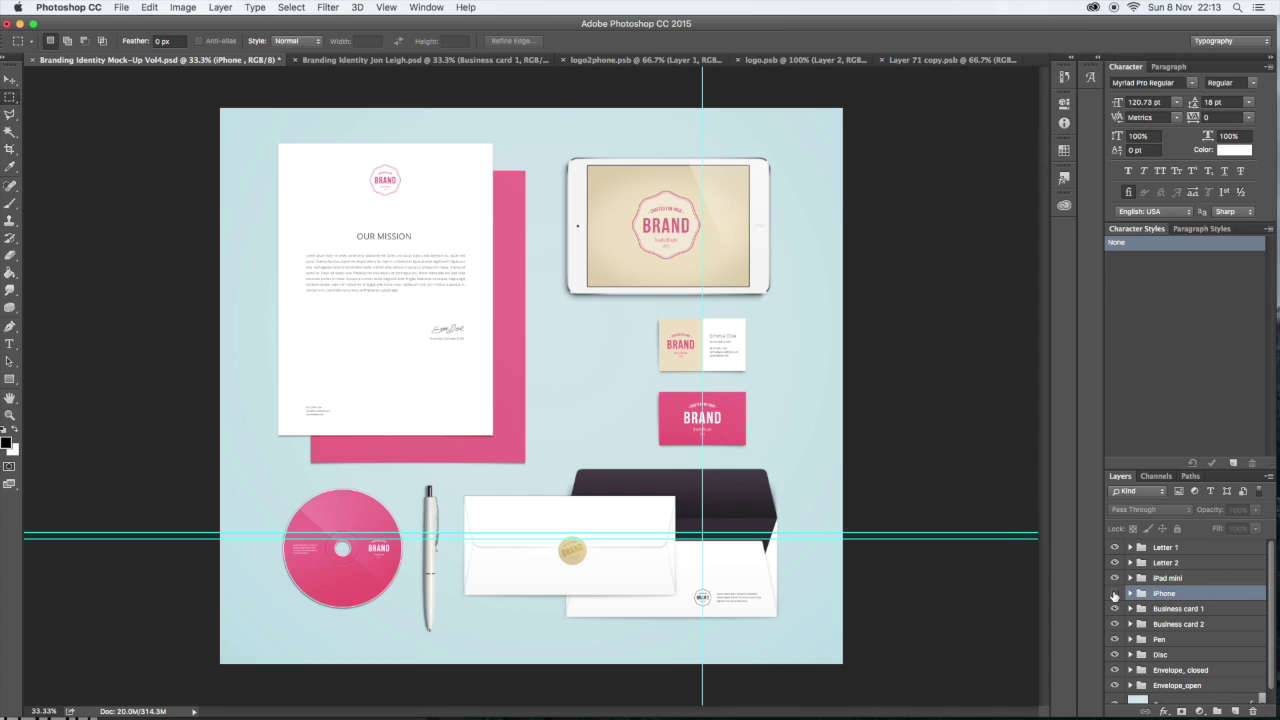
pyautogui.click(1115, 593)
pyautogui.click(1115, 609)
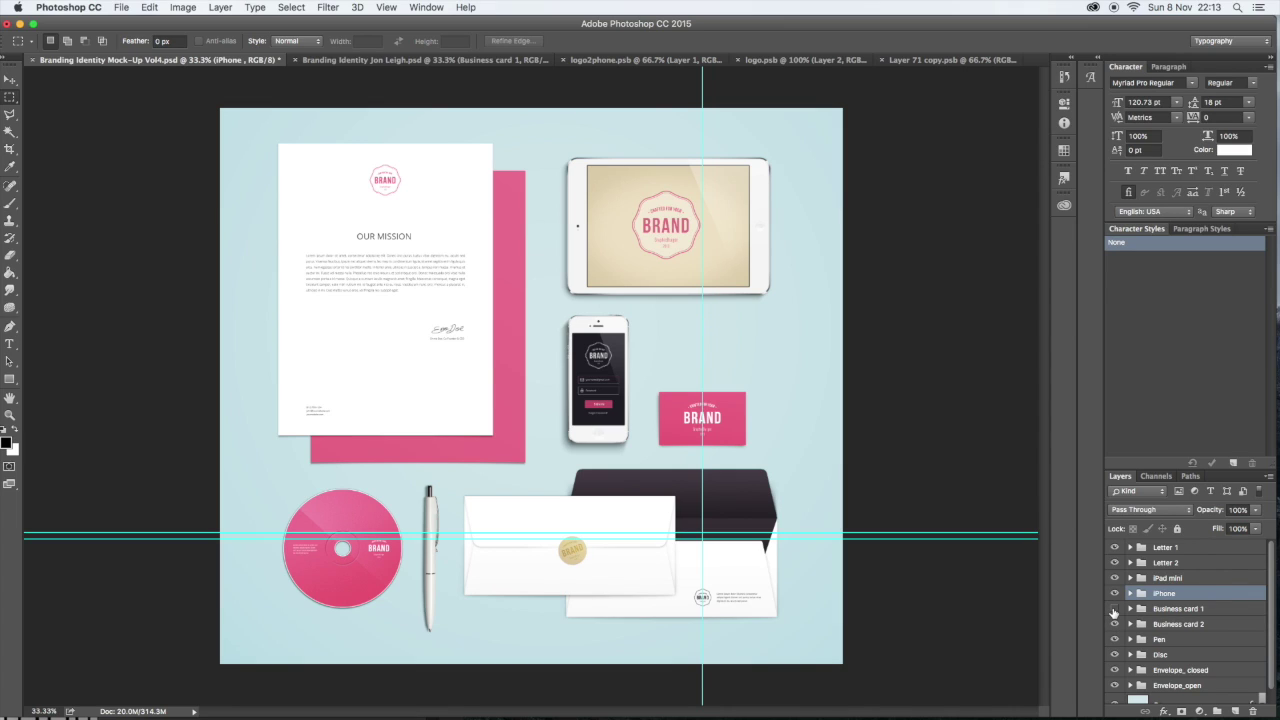
pyautogui.click(1115, 609)
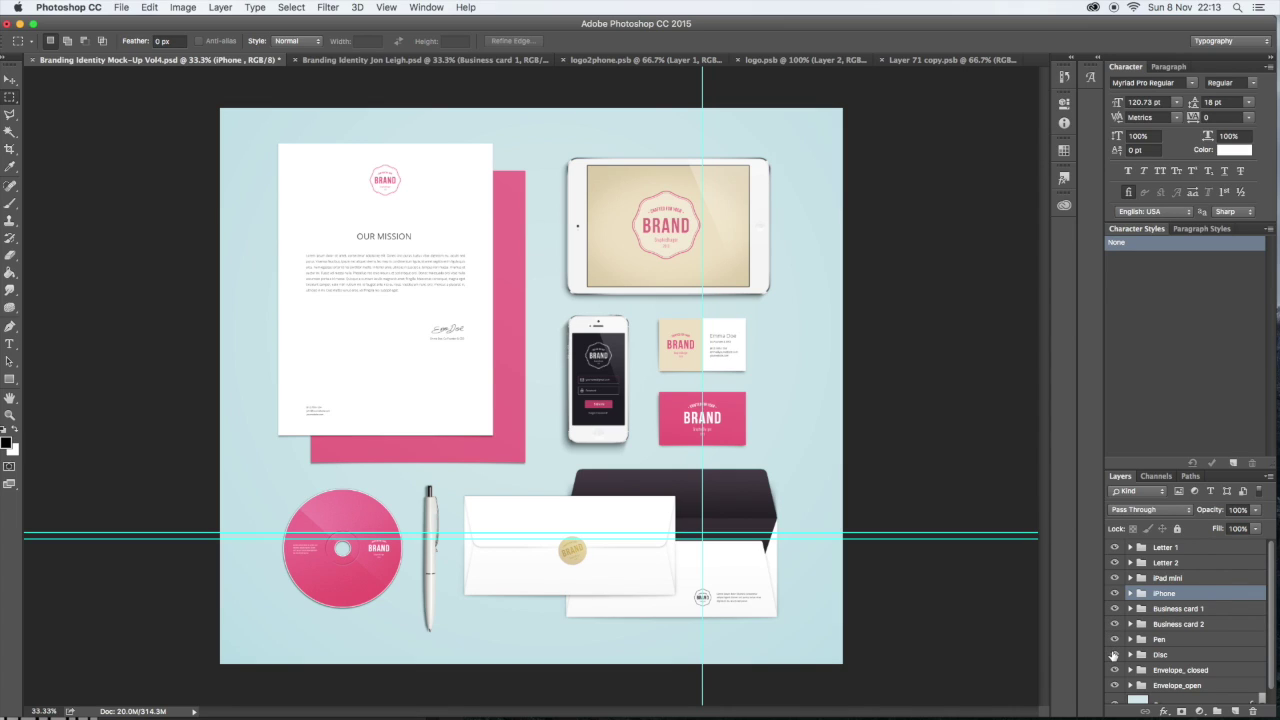
pyautogui.click(1115, 654)
pyautogui.click(1115, 654)
pyautogui.click(1130, 548)
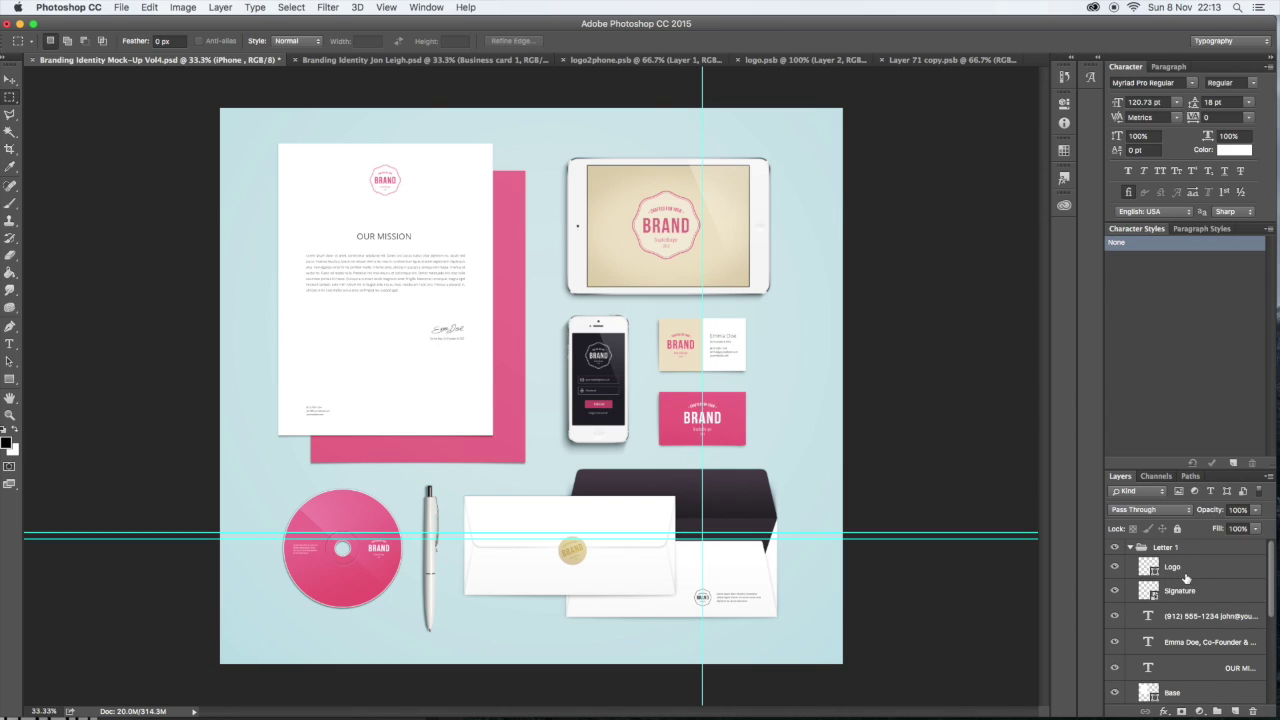
# - Toggle the Logo and Signature layers to confirm which holds the letterhead's BRAND logo
pyautogui.click(1116, 567)
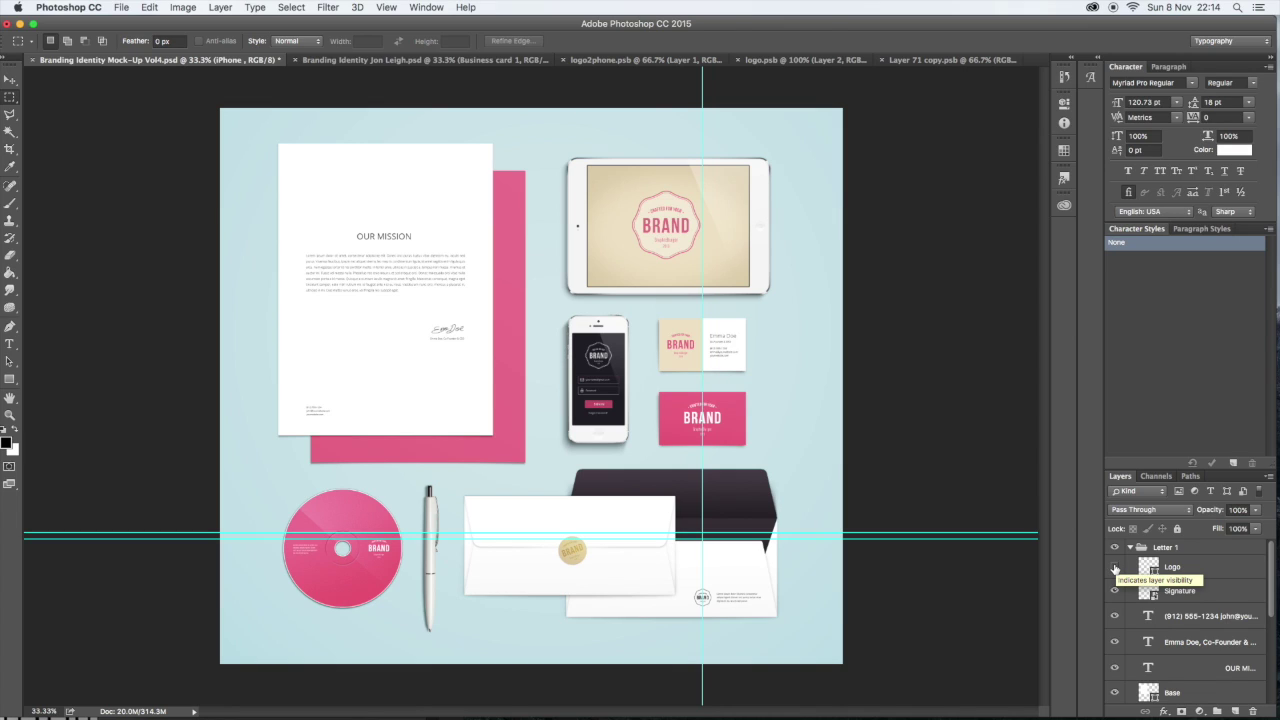
pyautogui.click(1116, 568)
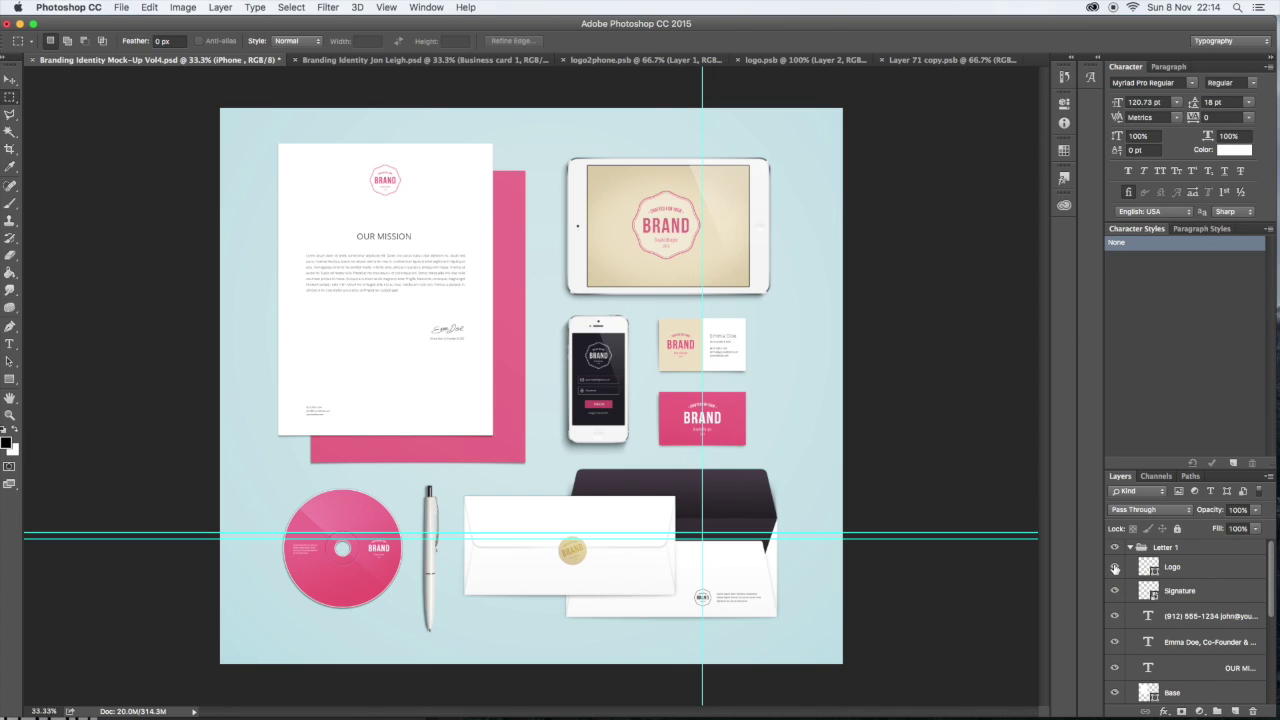
pyautogui.click(1116, 568)
pyautogui.click(1116, 568)
pyautogui.click(1113, 592)
pyautogui.click(1113, 591)
pyautogui.scroll(-5, 1199, 580)
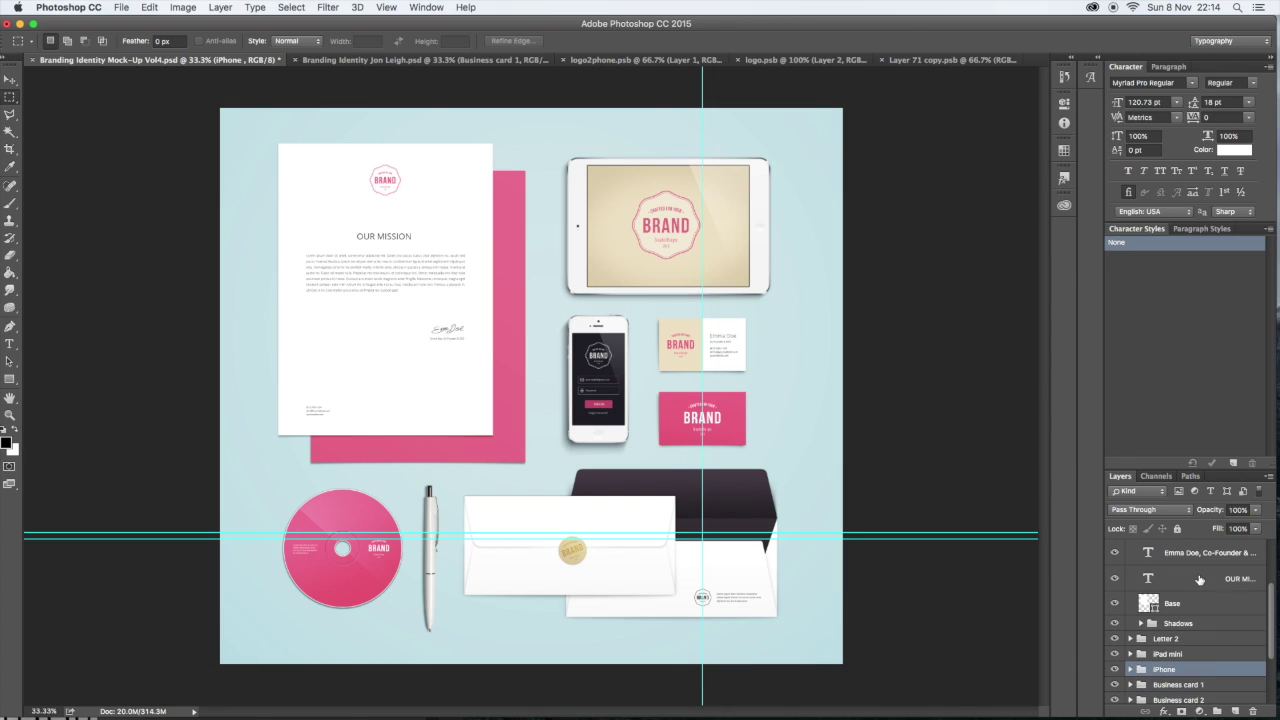
pyautogui.scroll(5, 1199, 580)
# - Select the Logo layer inside Letter 1, checking it once more by hiding and showing it
pyautogui.click(1130, 548)
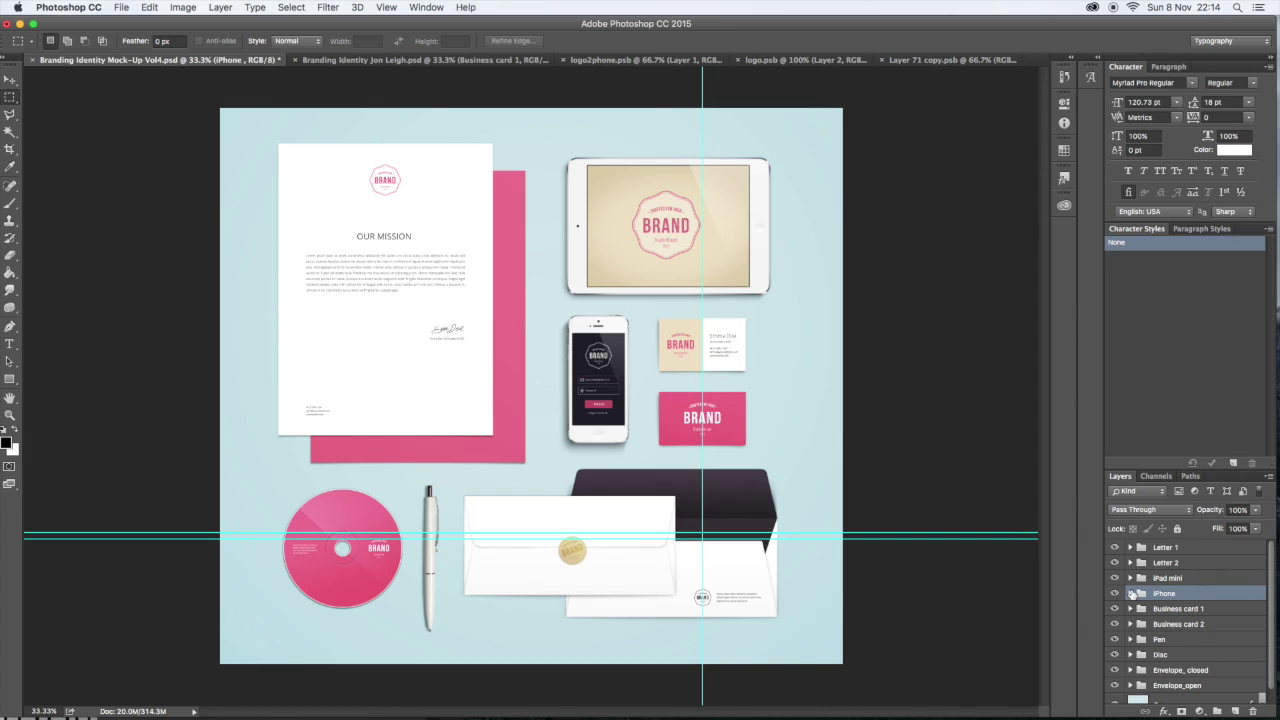
pyautogui.click(1130, 548)
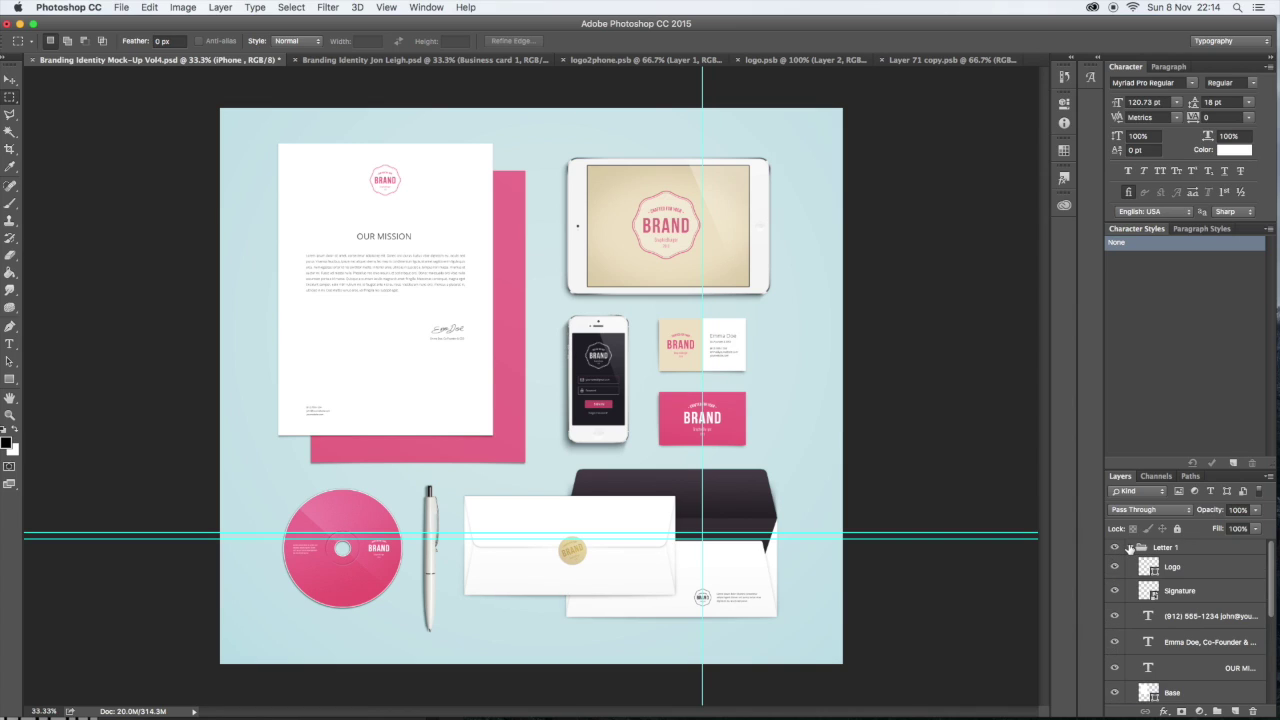
pyautogui.click(1130, 548)
pyautogui.click(1129, 548)
pyautogui.click(1129, 548)
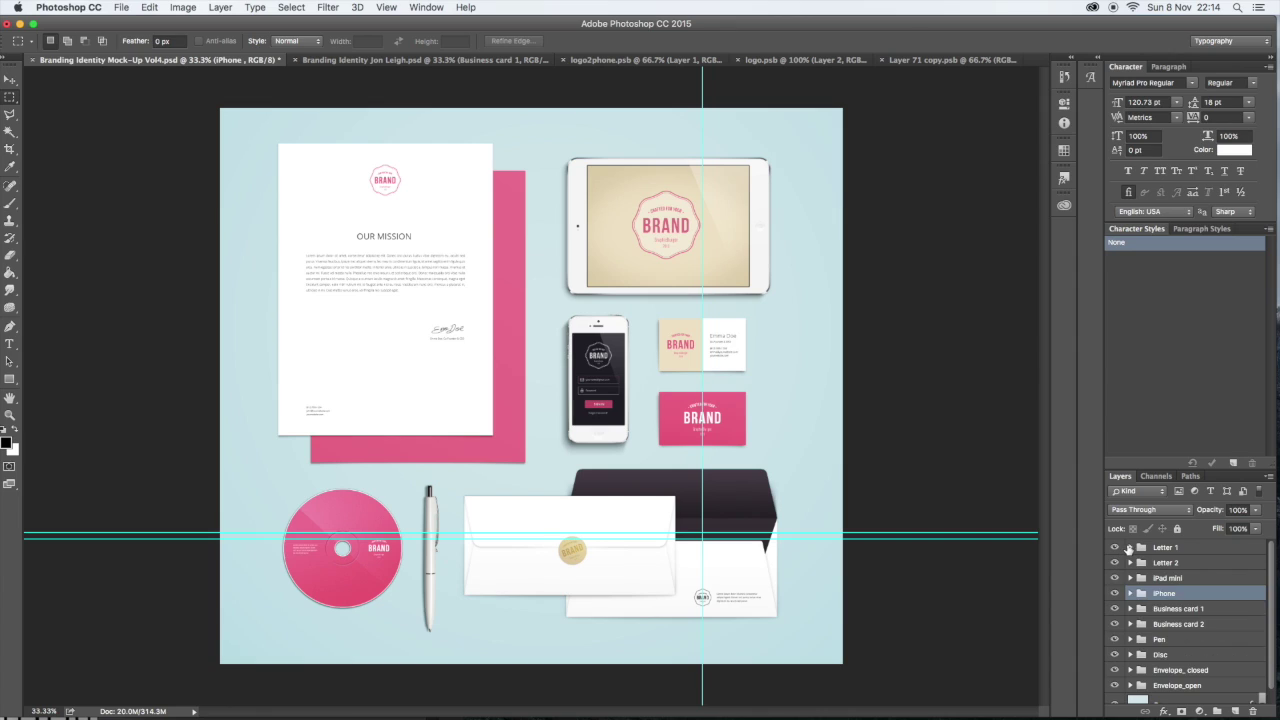
pyautogui.click(1131, 548)
pyautogui.click(1190, 570)
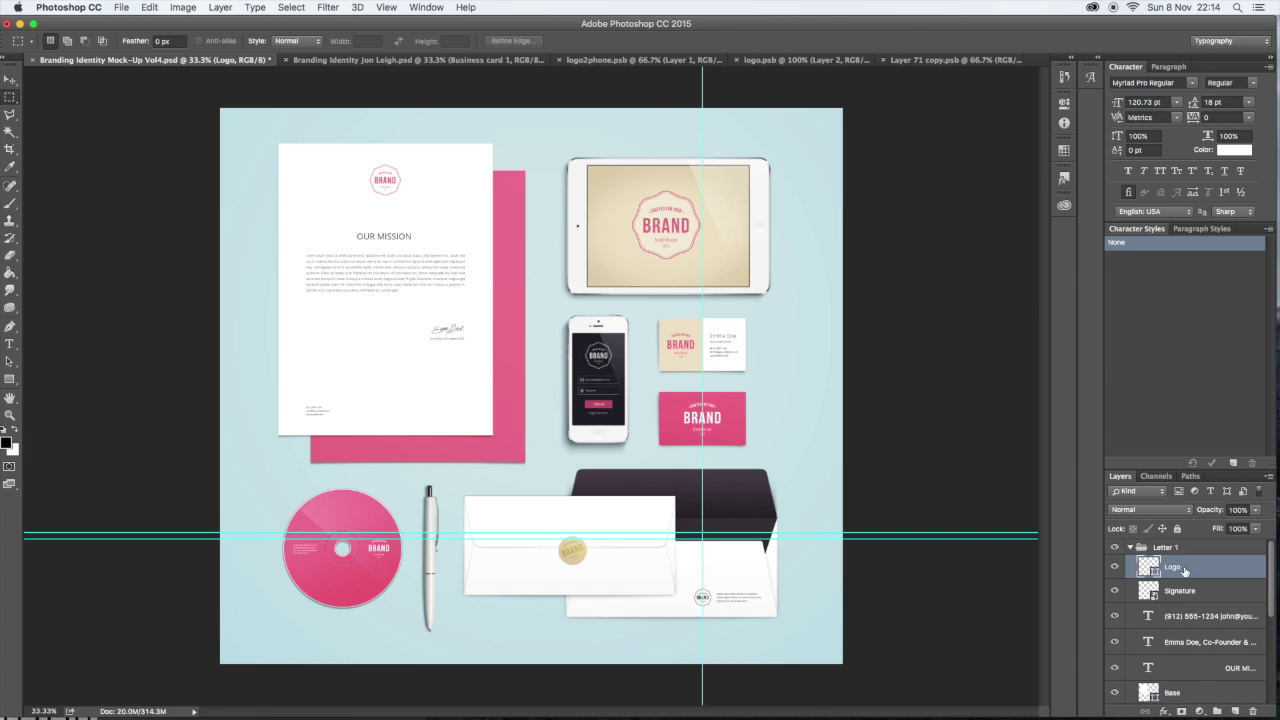
pyautogui.click(1117, 568)
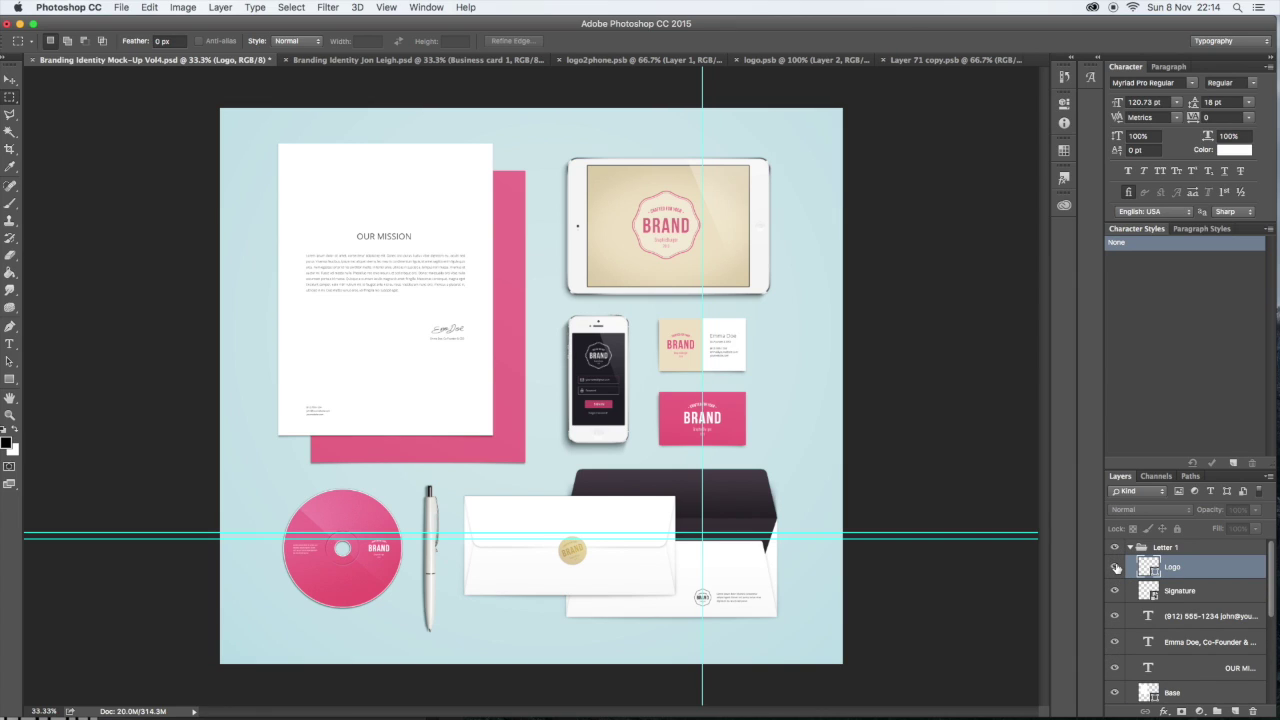
pyautogui.click(1117, 568)
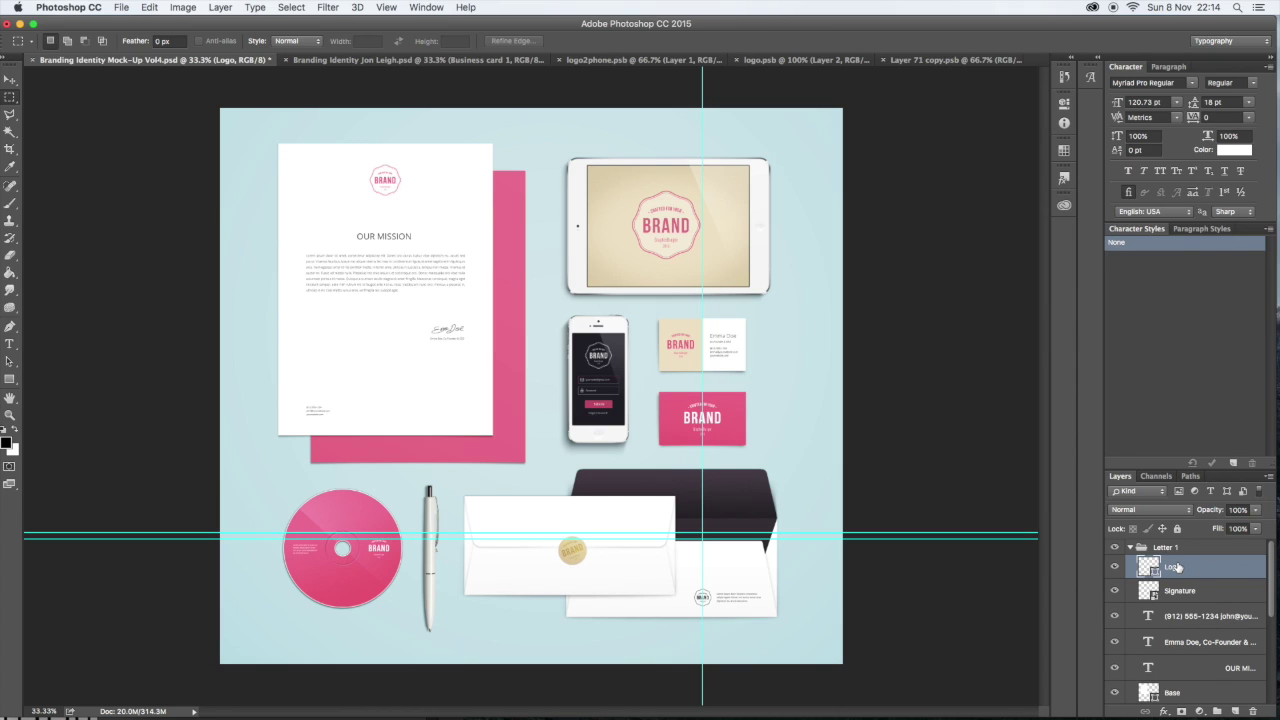
# - In logo.psb, marquee-select the circular JON-LEIGH logo
pyautogui.click(790, 62)
pyautogui.click(944, 62)
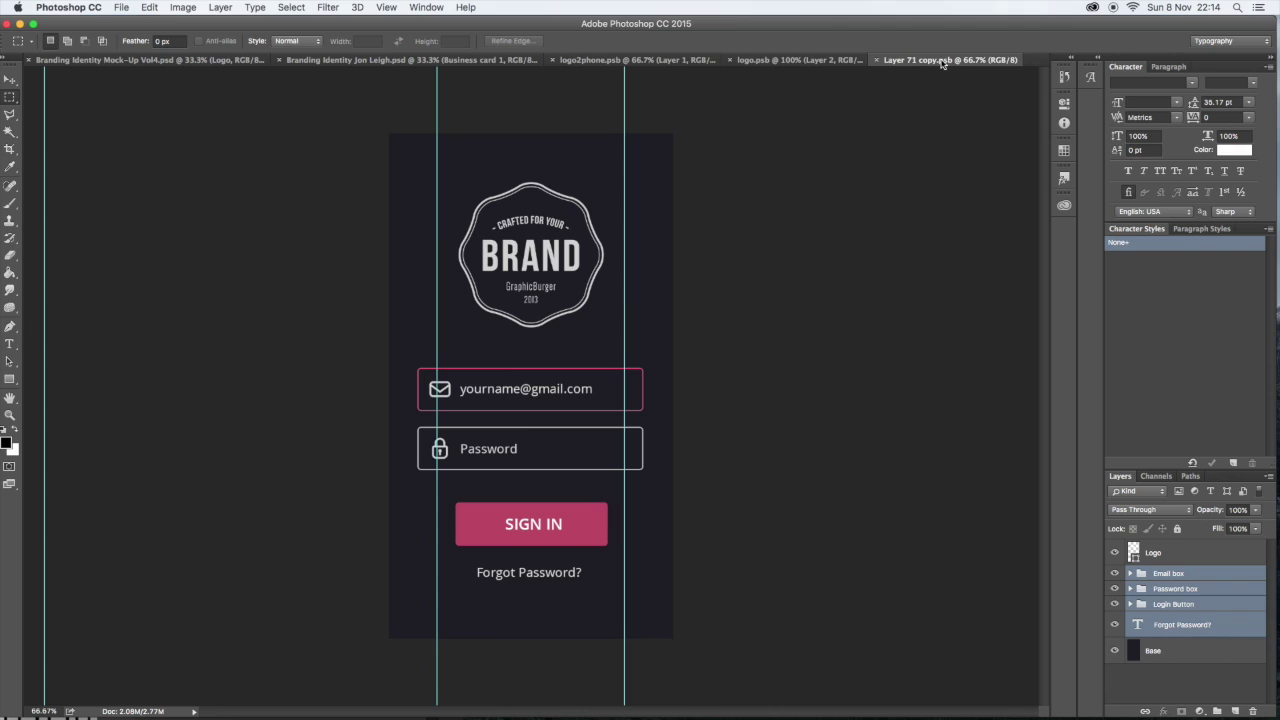
pyautogui.click(819, 62)
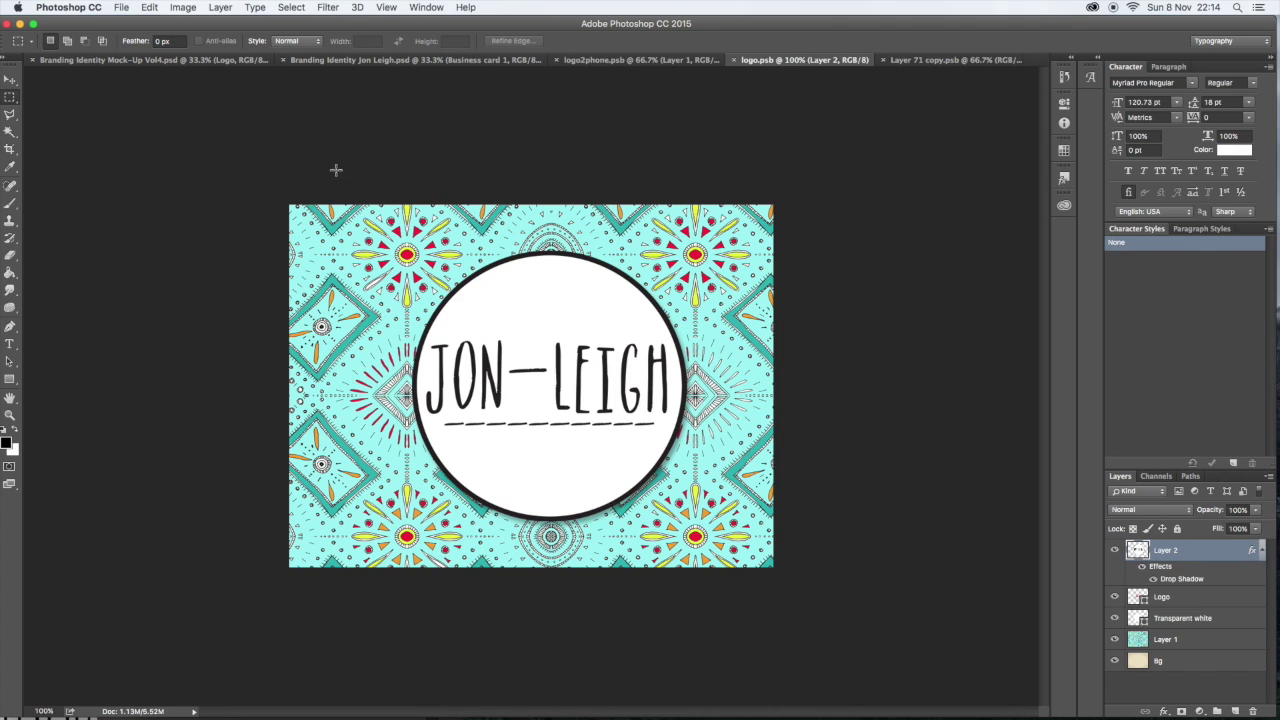
pyautogui.moveTo(392, 240); pyautogui.dragTo(710, 512)
# - Copy the selected logo and return to the Branding Identity Mock-Up document
pyautogui.click(149, 7)
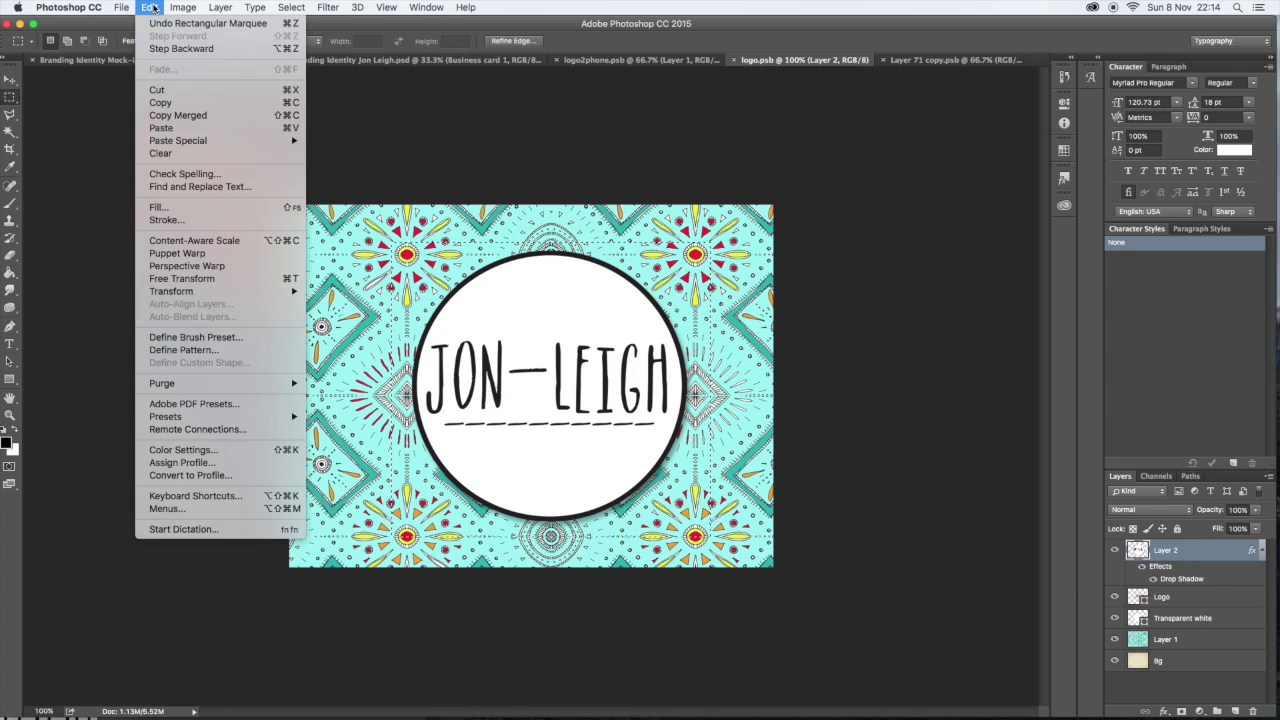
pyautogui.click(163, 103)
pyautogui.click(149, 7)
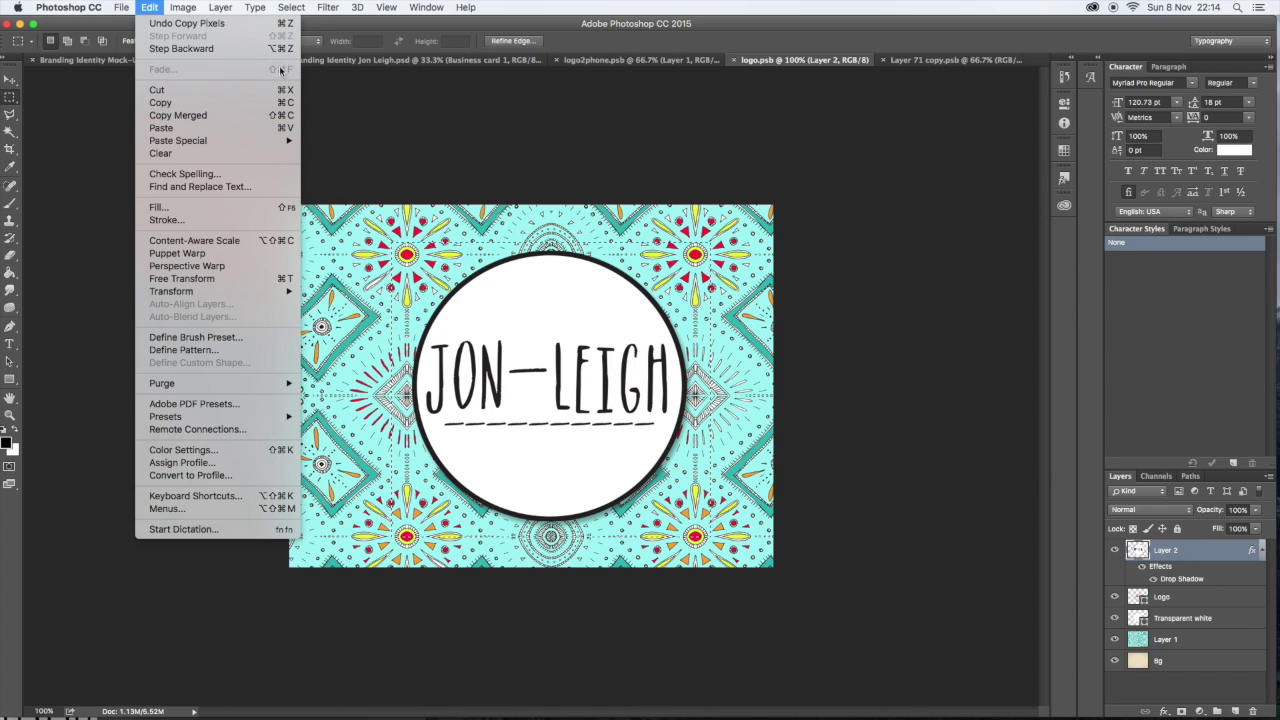
pyautogui.click(91, 62)
pyautogui.click(98, 62)
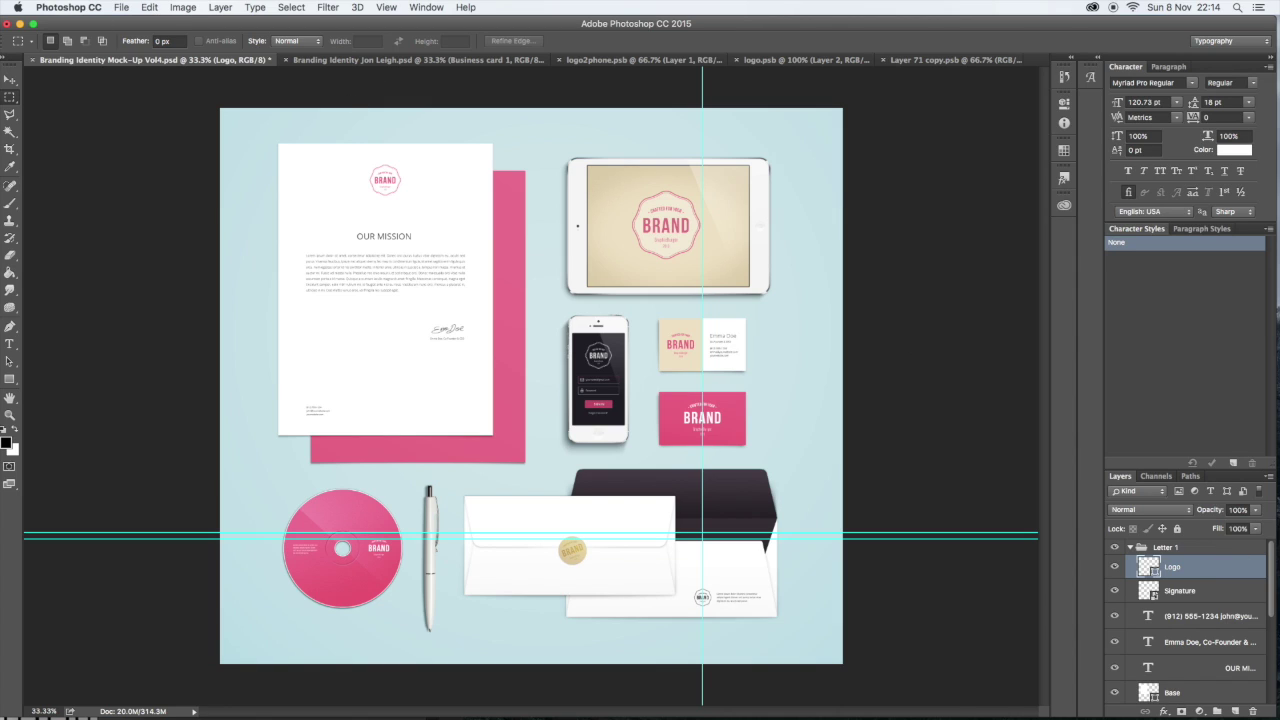
# - Create a new Layer 1 from the Layers panel menu and paste the JON-LEIGH logo into it
pyautogui.click(1268, 476)
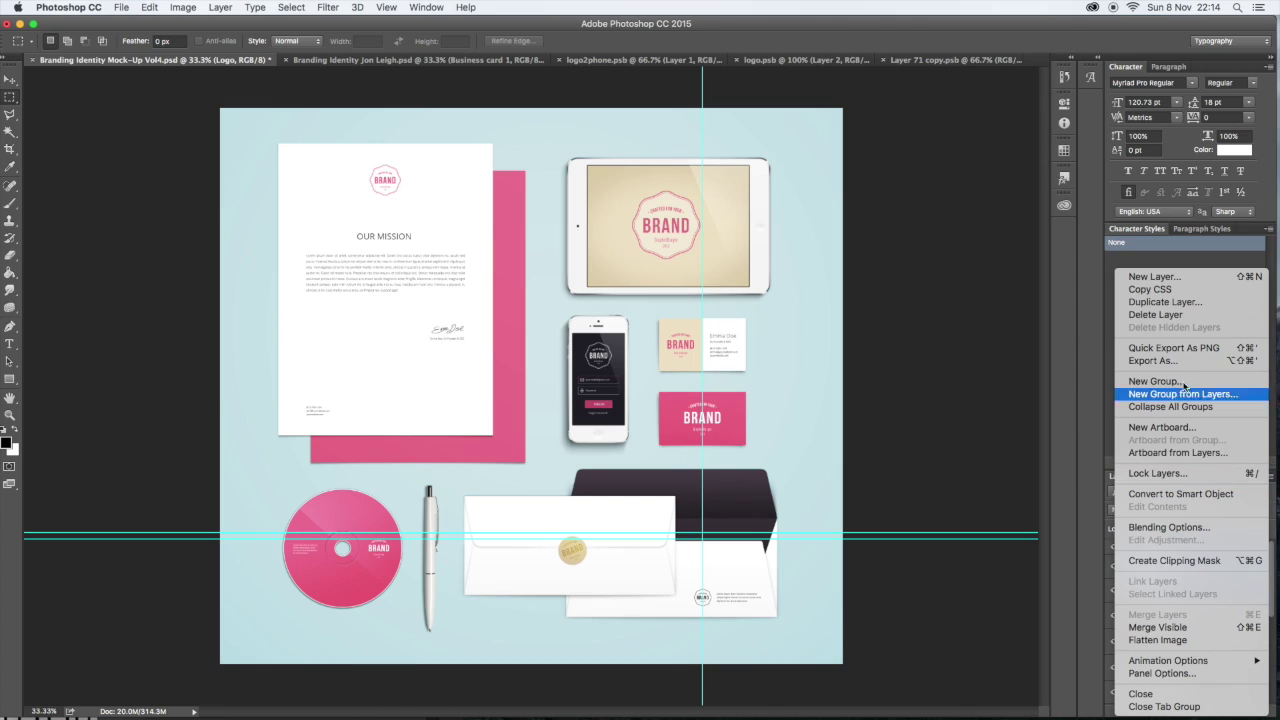
pyautogui.click(1160, 287)
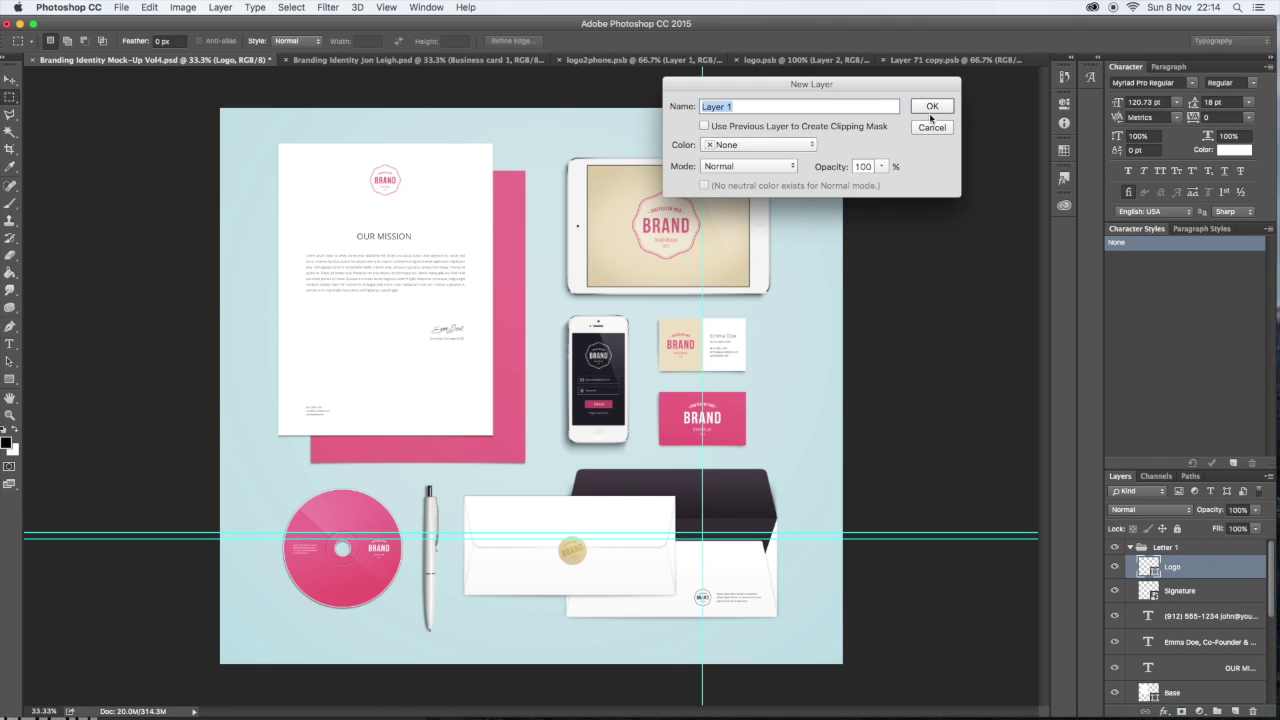
pyautogui.click(930, 108)
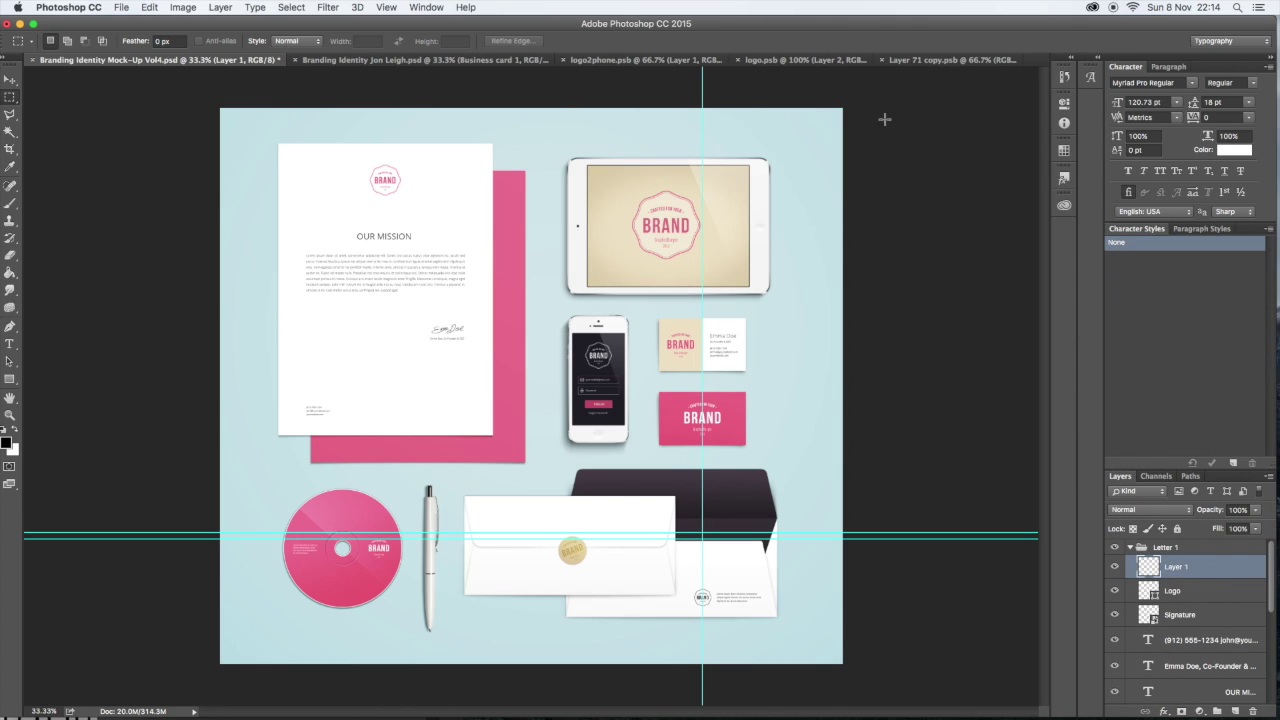
pyautogui.click(150, 8)
pyautogui.click(166, 129)
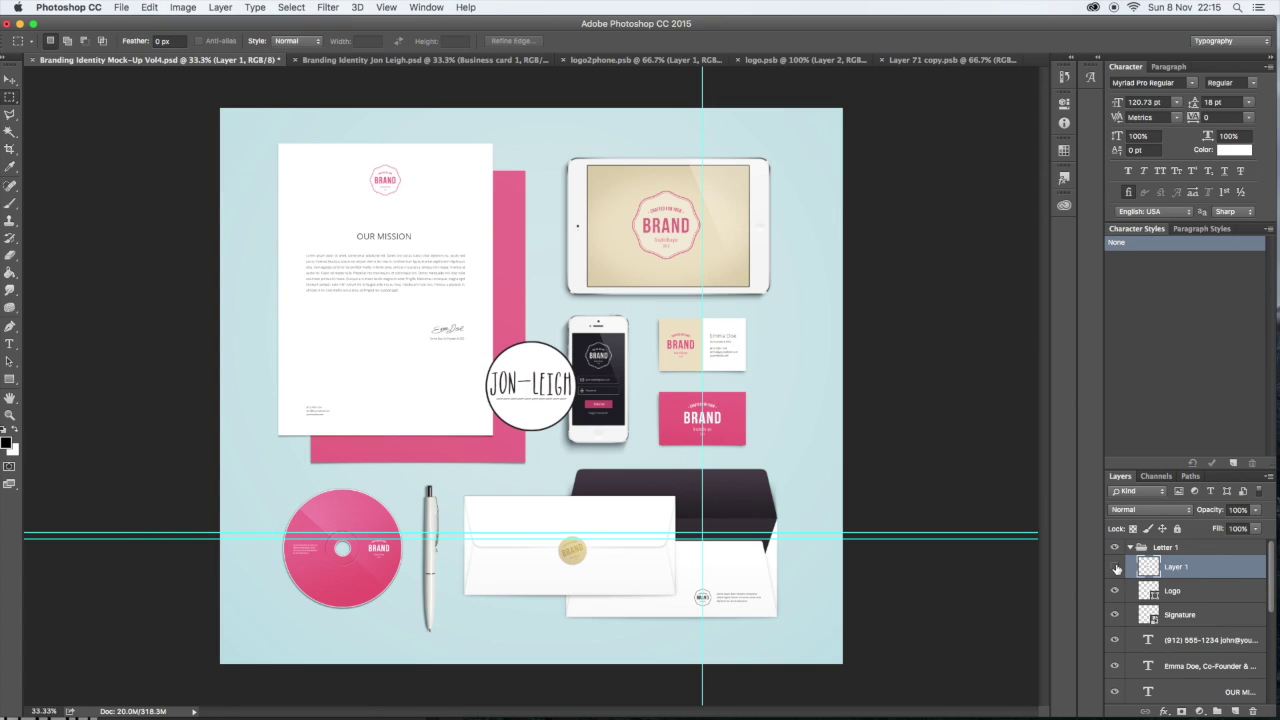
pyautogui.click(1115, 567)
pyautogui.click(1115, 567)
# - Move the JON-LEIGH logo to the letterhead top, scale it down above OUR MISSION, and hide the BRAND logo
pyautogui.click(9, 81)
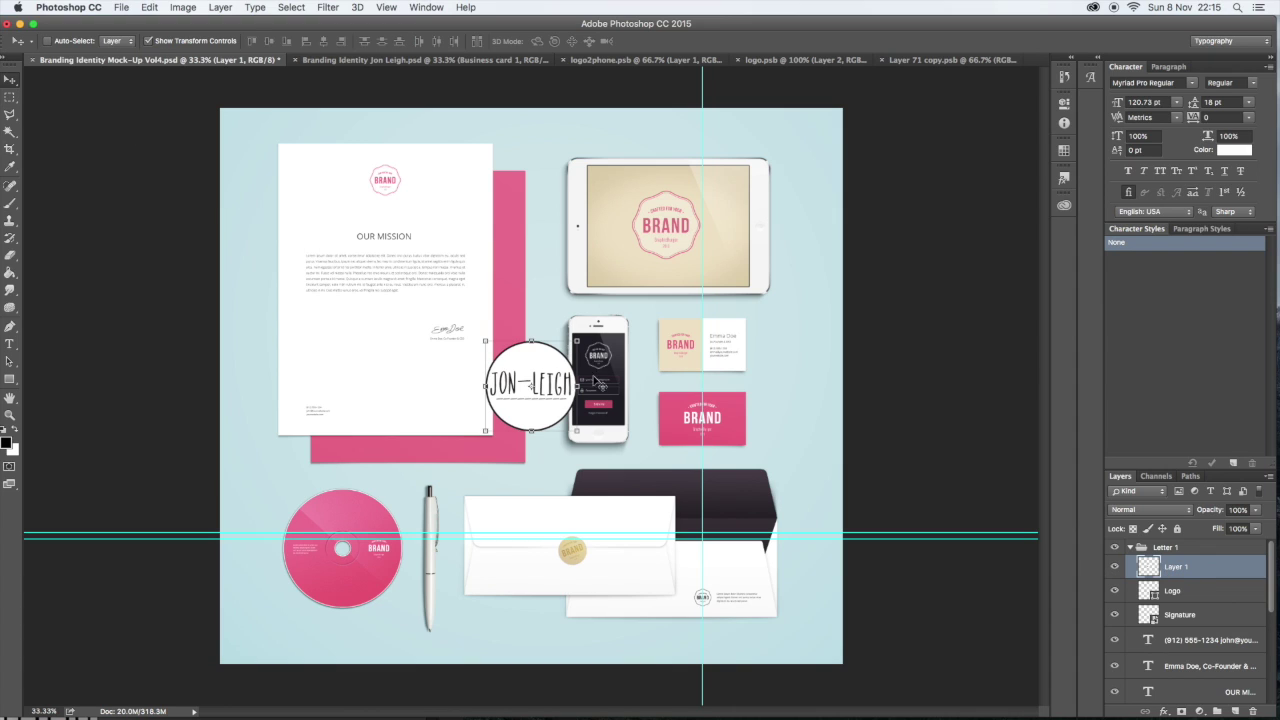
pyautogui.moveTo(532, 382); pyautogui.dragTo(375, 159)
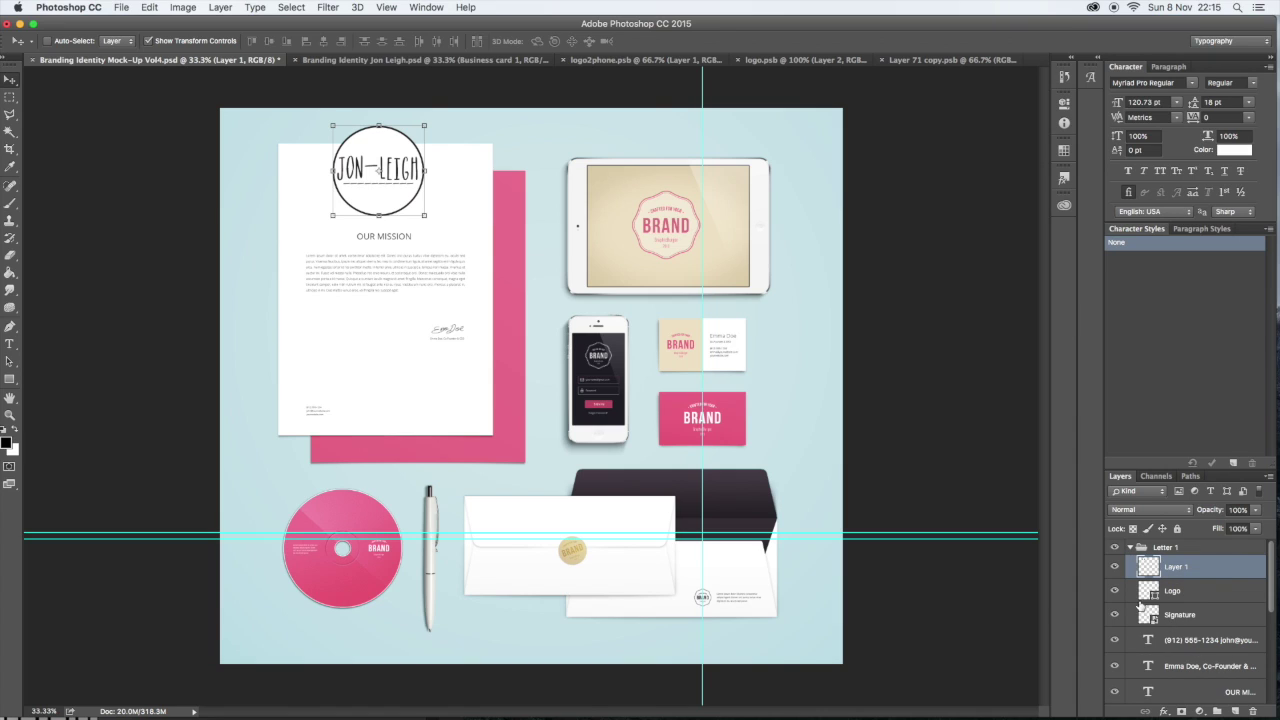
pyautogui.click(1131, 548)
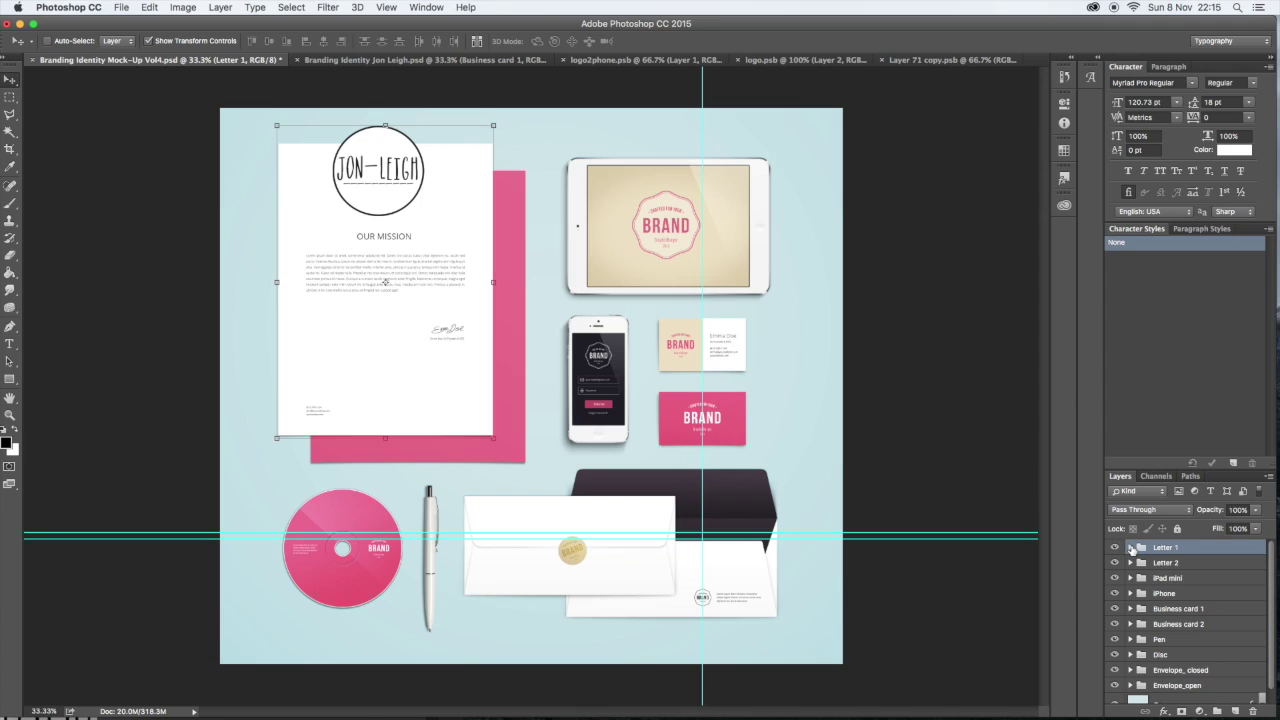
pyautogui.click(1131, 548)
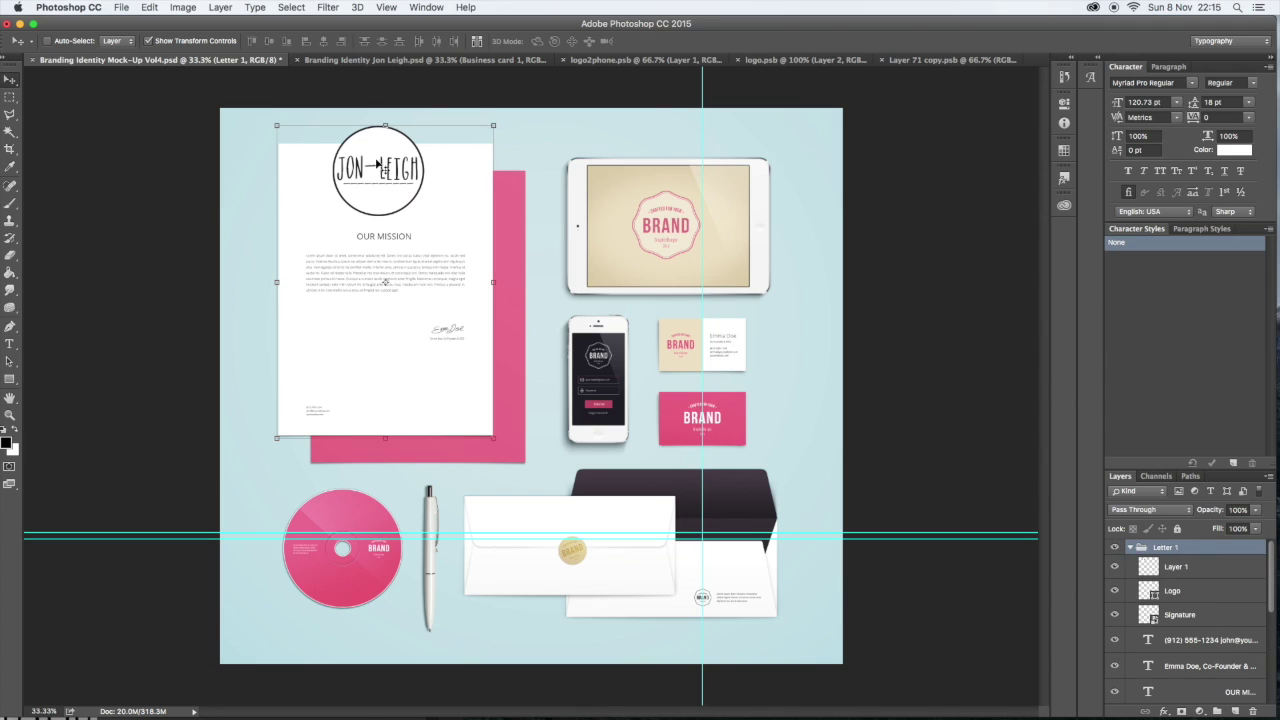
pyautogui.click(1191, 574)
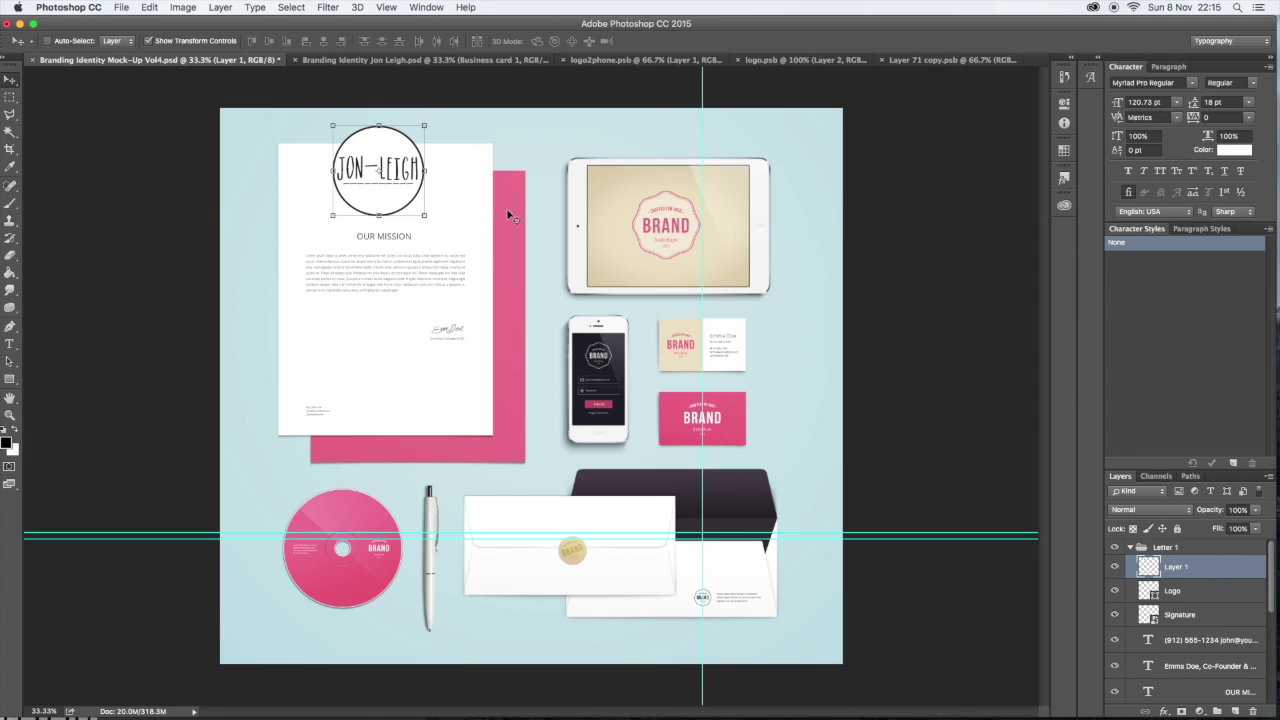
pyautogui.moveTo(424, 126); pyautogui.dragTo(389, 179)
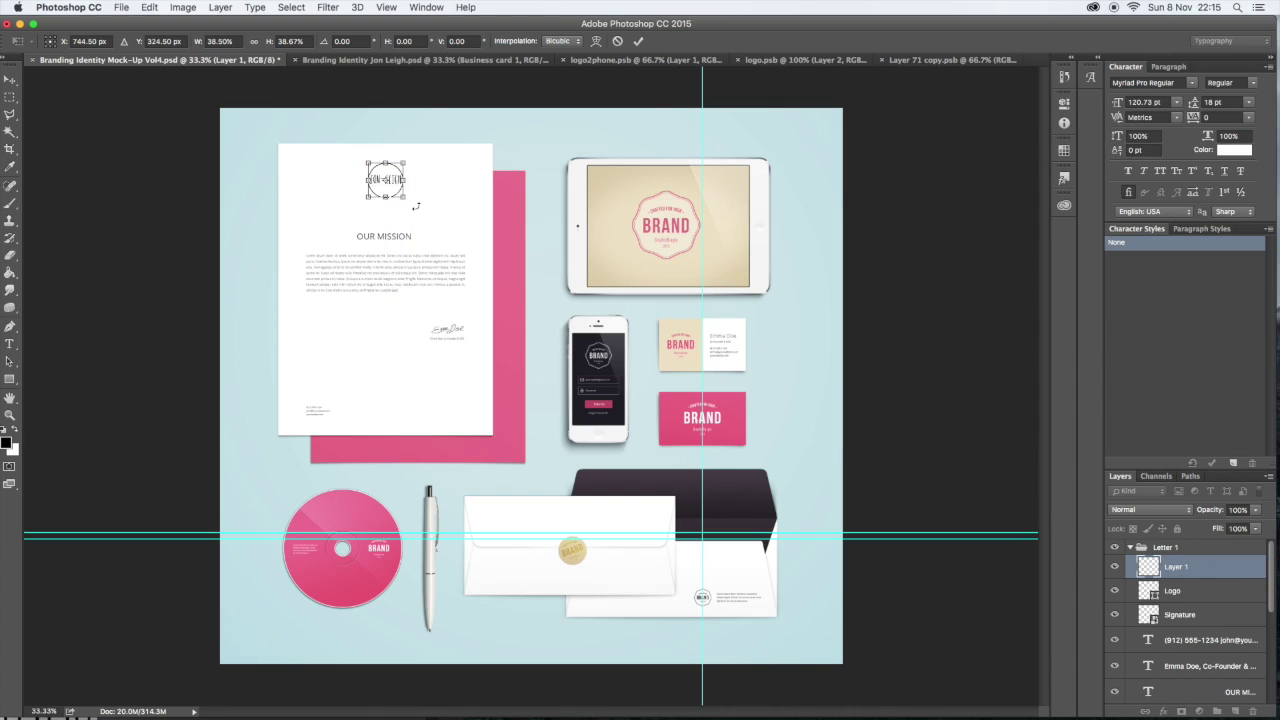
pyautogui.click(640, 41)
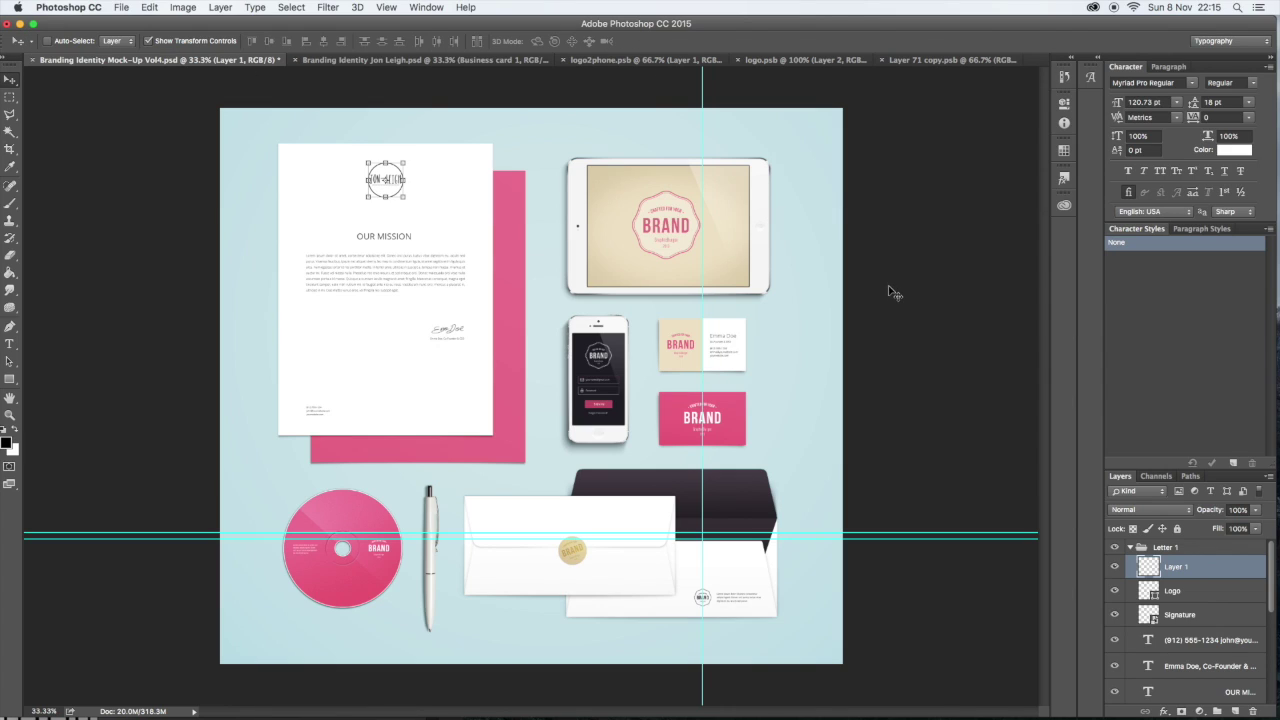
pyautogui.click(1114, 591)
# - Collapse Letter 1, expand Letter 2 and select the pink sheet's Base layer
pyautogui.click(1128, 549)
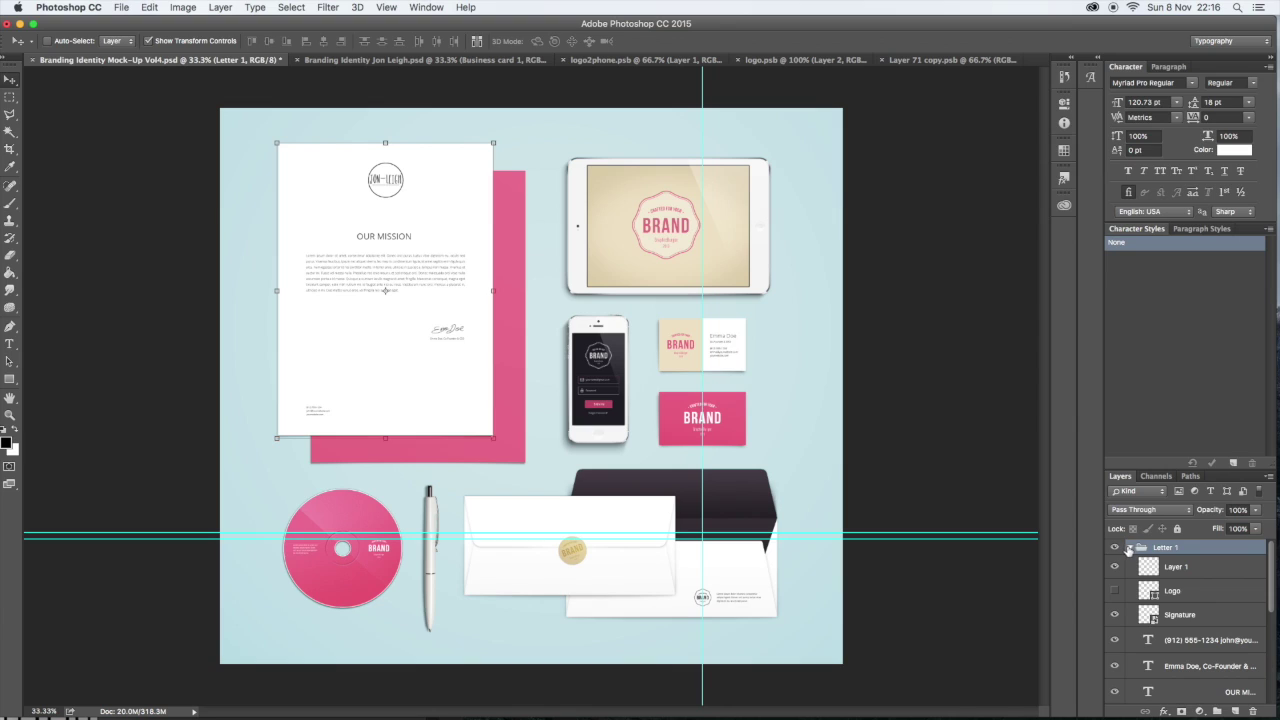
pyautogui.scroll(-2, 1198, 604)
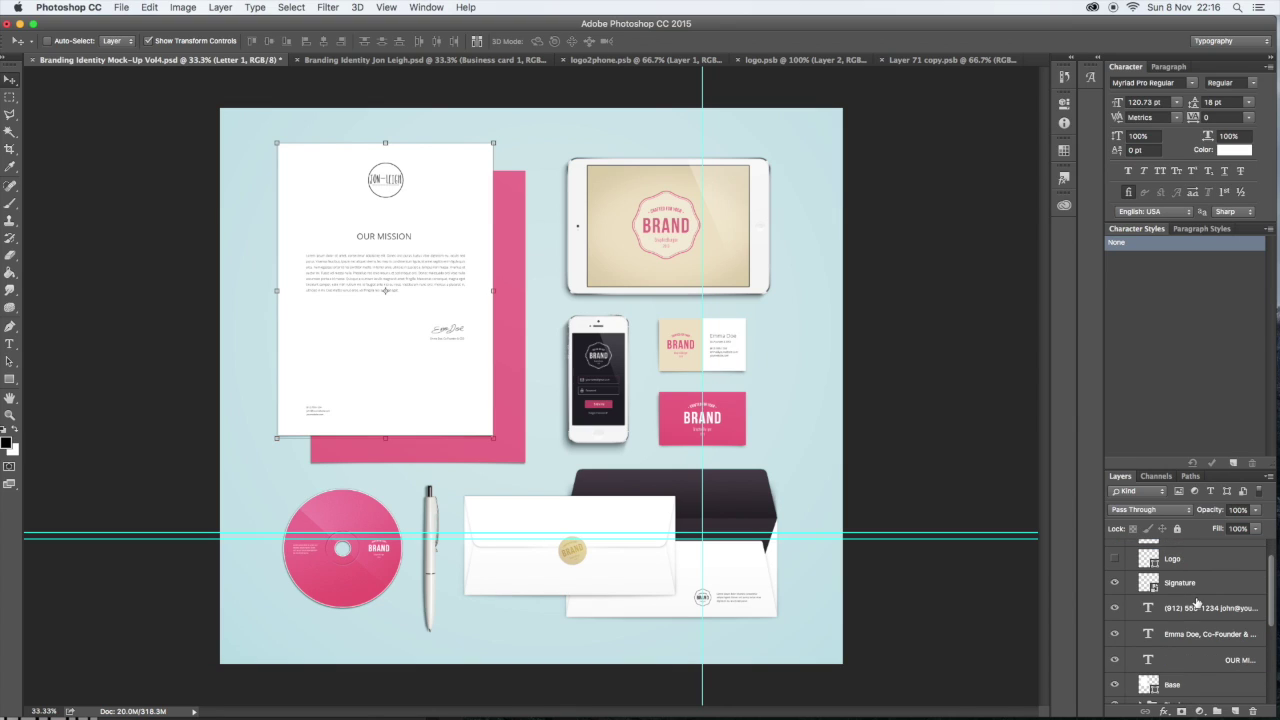
pyautogui.scroll(2, 1198, 604)
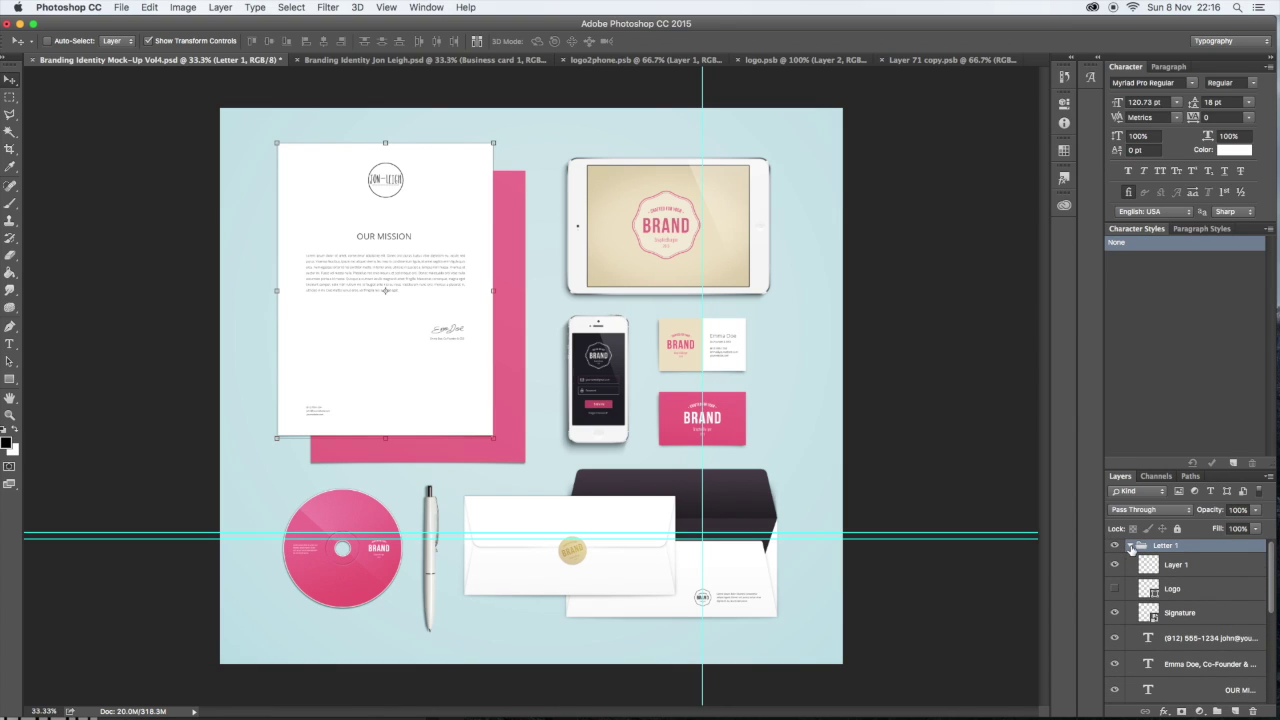
pyautogui.click(1130, 546)
pyautogui.scroll(-1, 1186, 606)
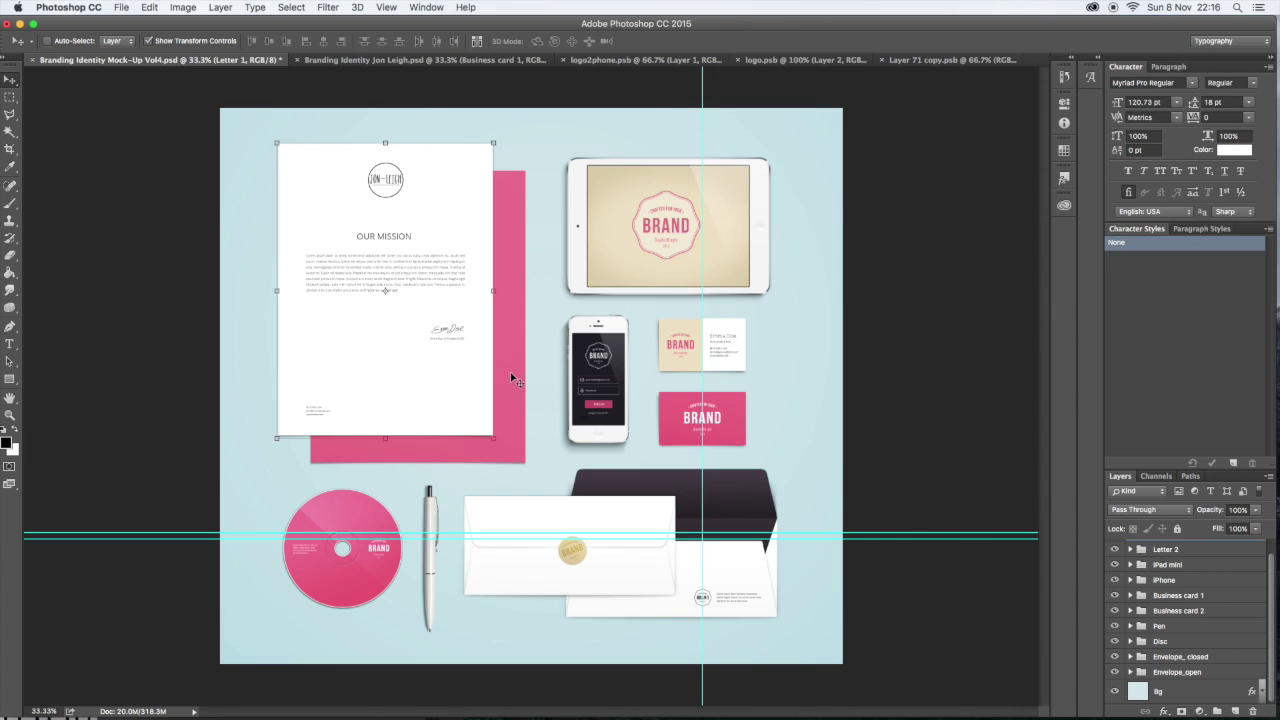
pyautogui.scroll(1, 1126, 558)
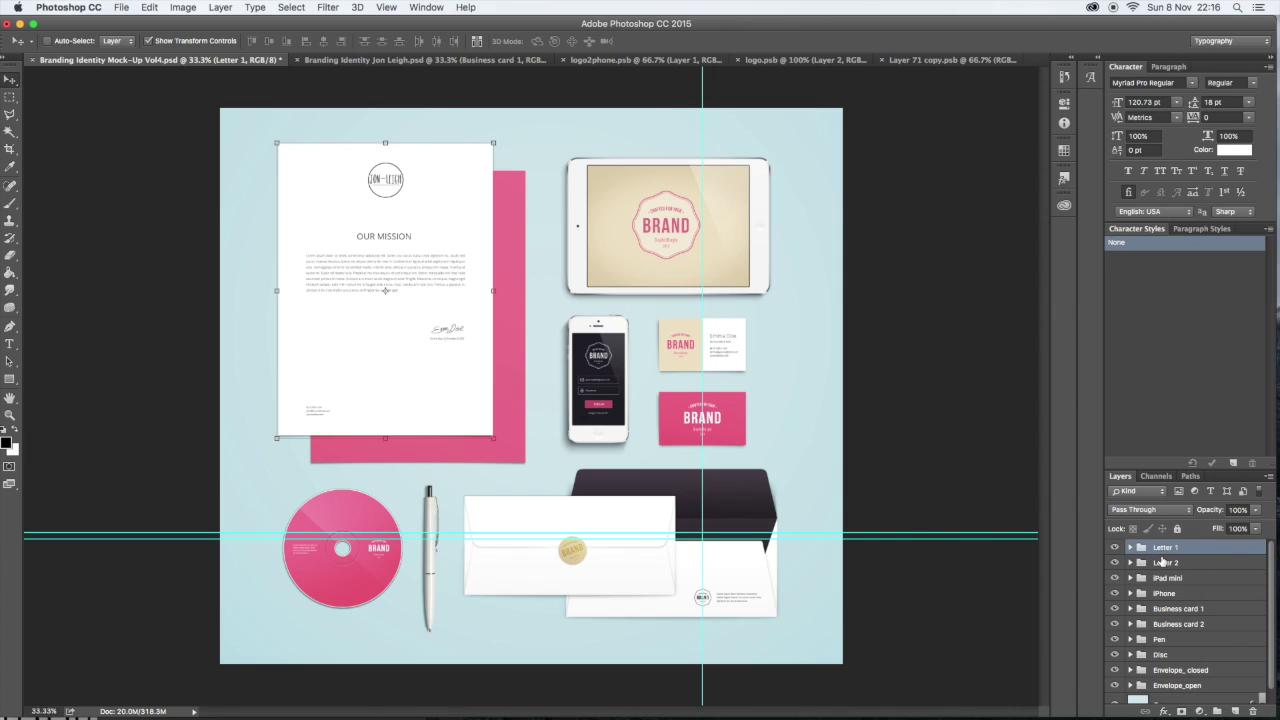
pyautogui.click(1140, 564)
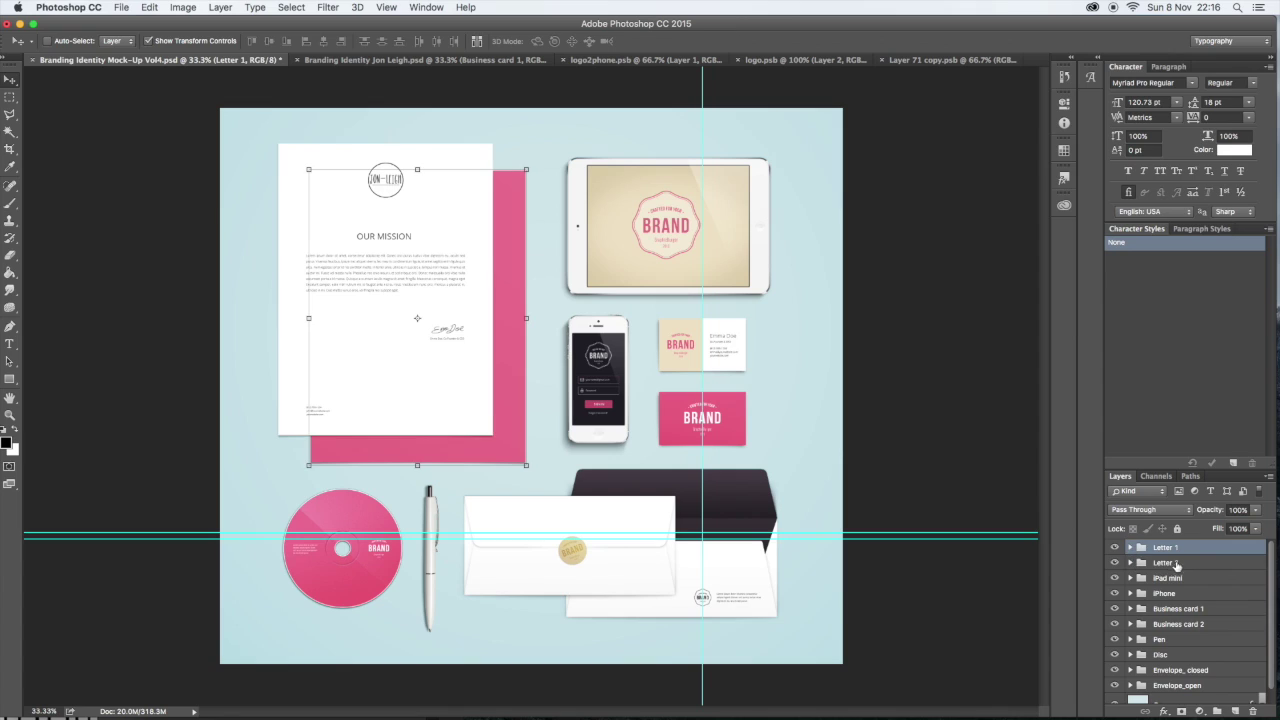
pyautogui.click(1115, 563)
pyautogui.click(1115, 563)
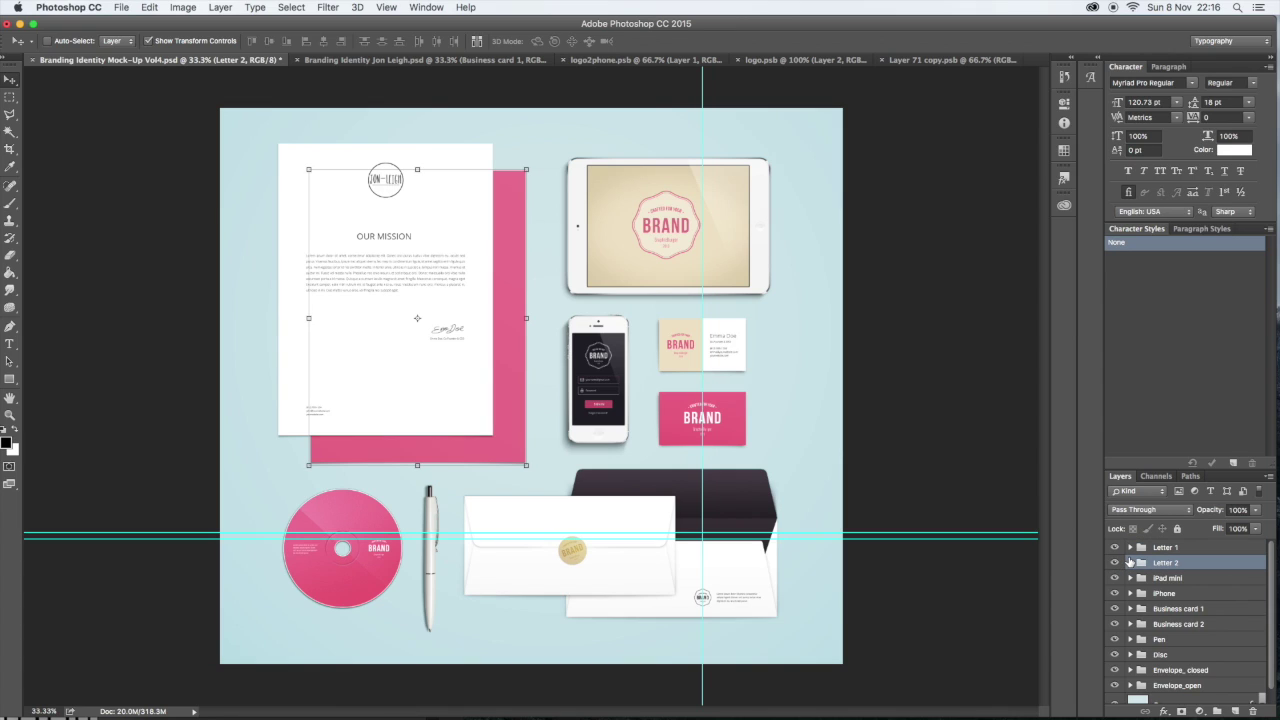
pyautogui.click(1130, 563)
pyautogui.click(1146, 582)
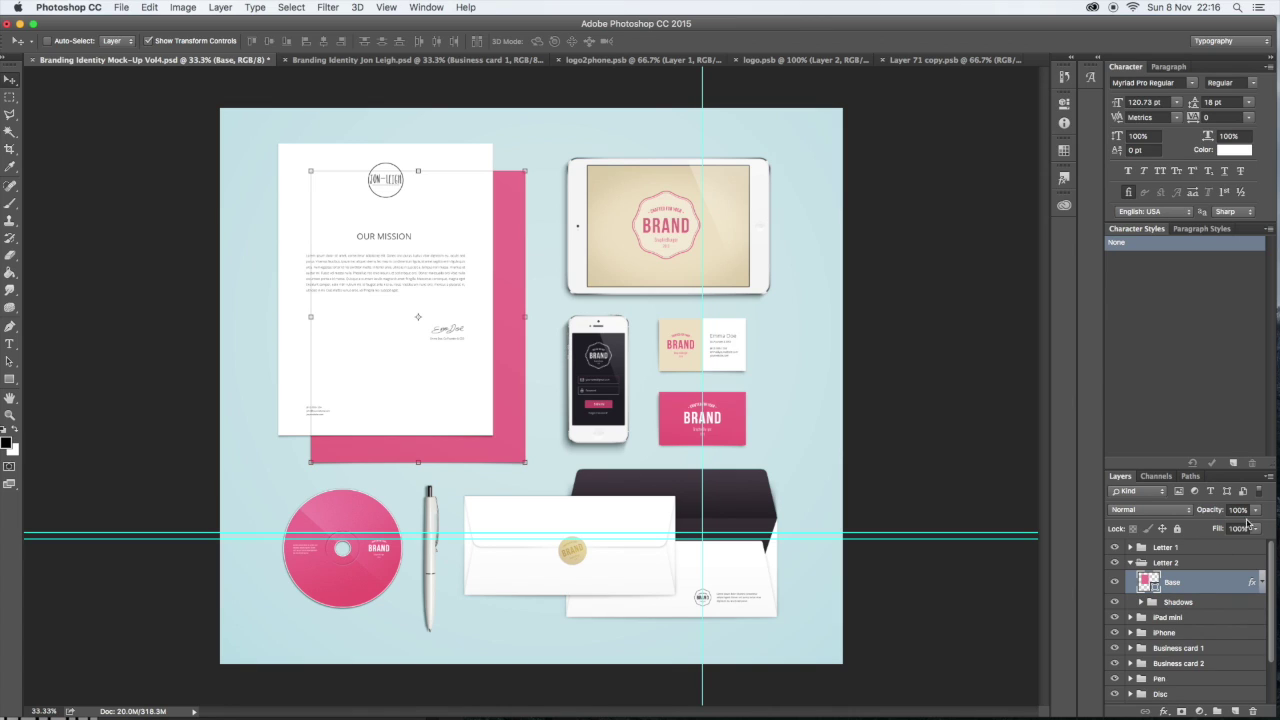
# - Add a new Layer 2 above Base from the Layers panel flyout menu
pyautogui.click(1268, 477)
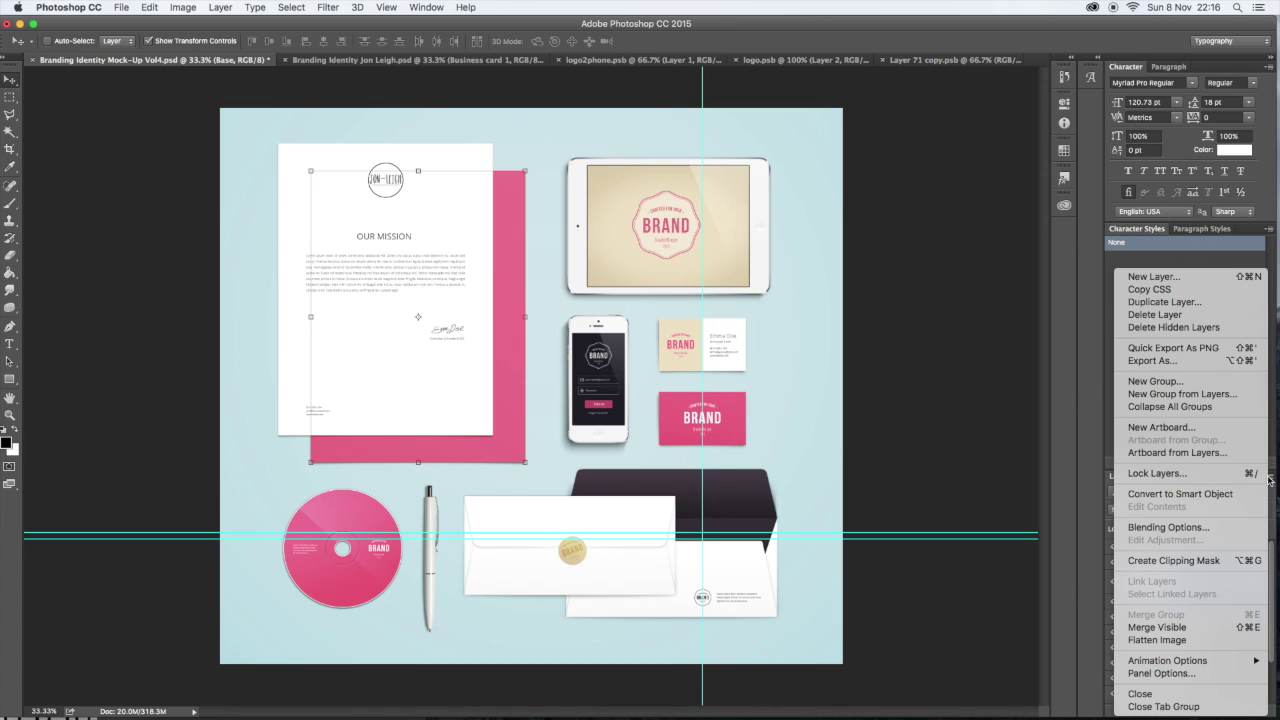
pyautogui.click(1204, 278)
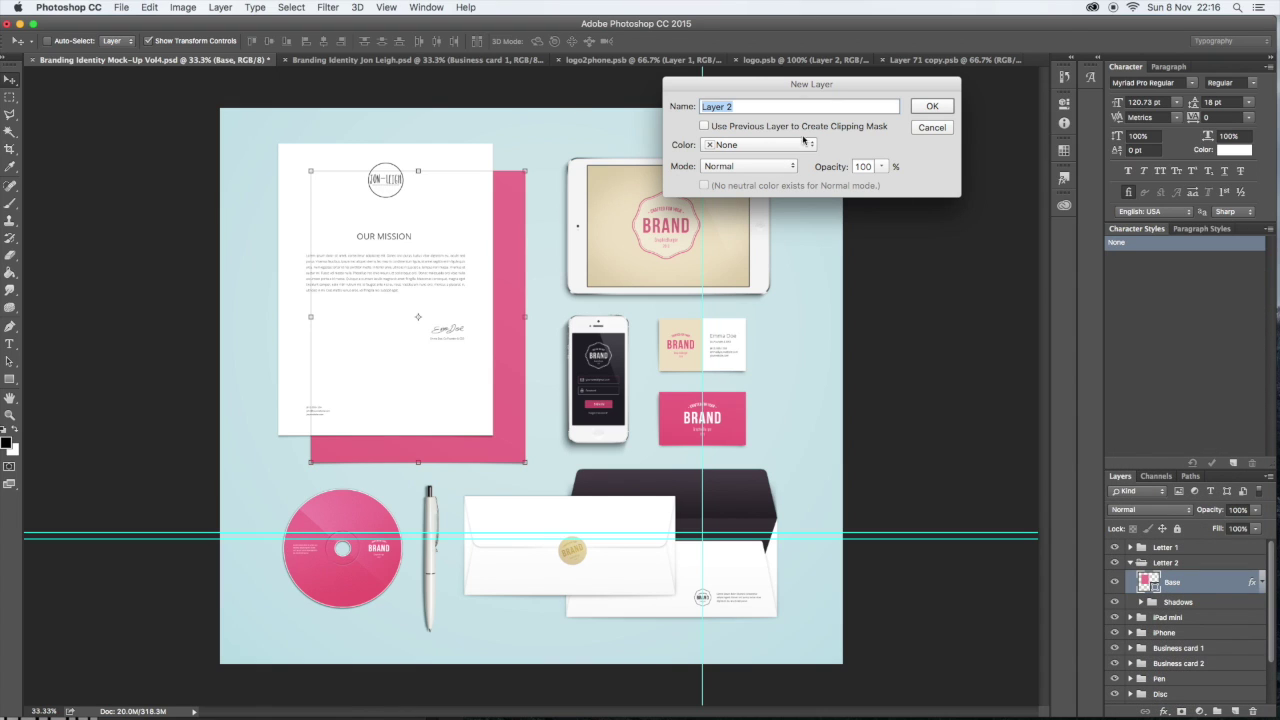
pyautogui.click(930, 105)
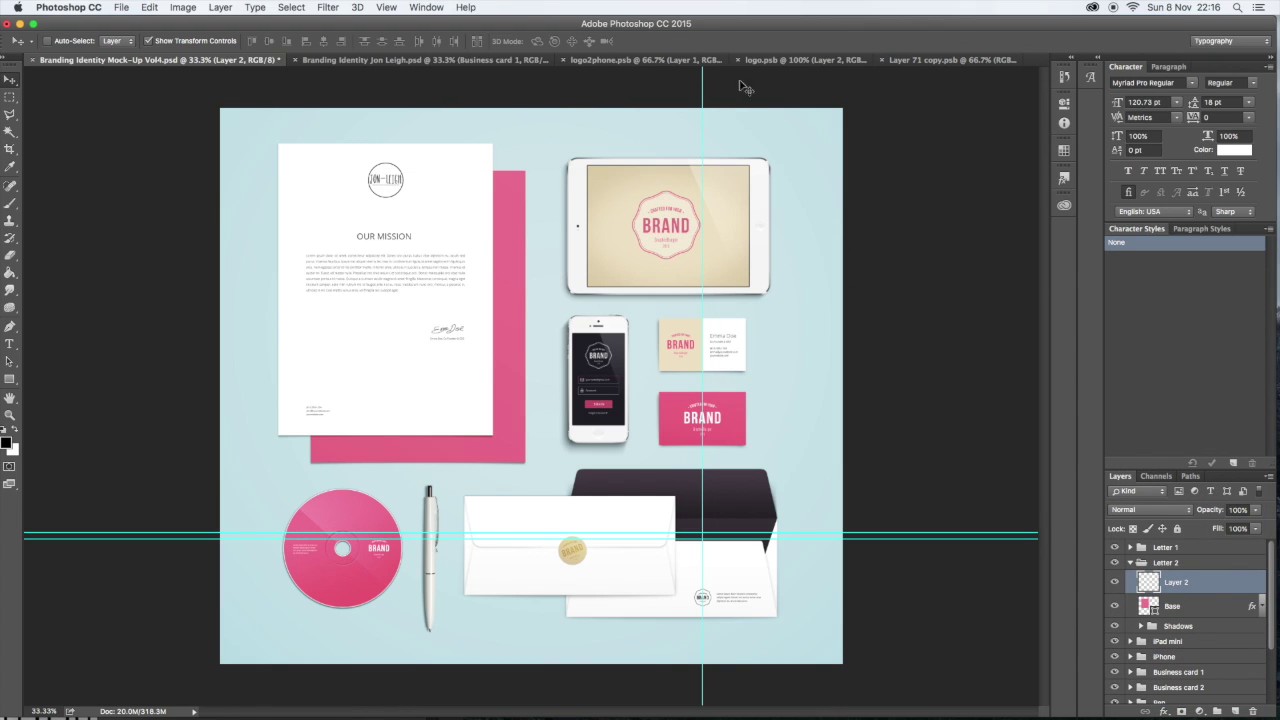
# - Switch to the logo.psb document and deselect the current selection
pyautogui.click(447, 62)
pyautogui.click(641, 60)
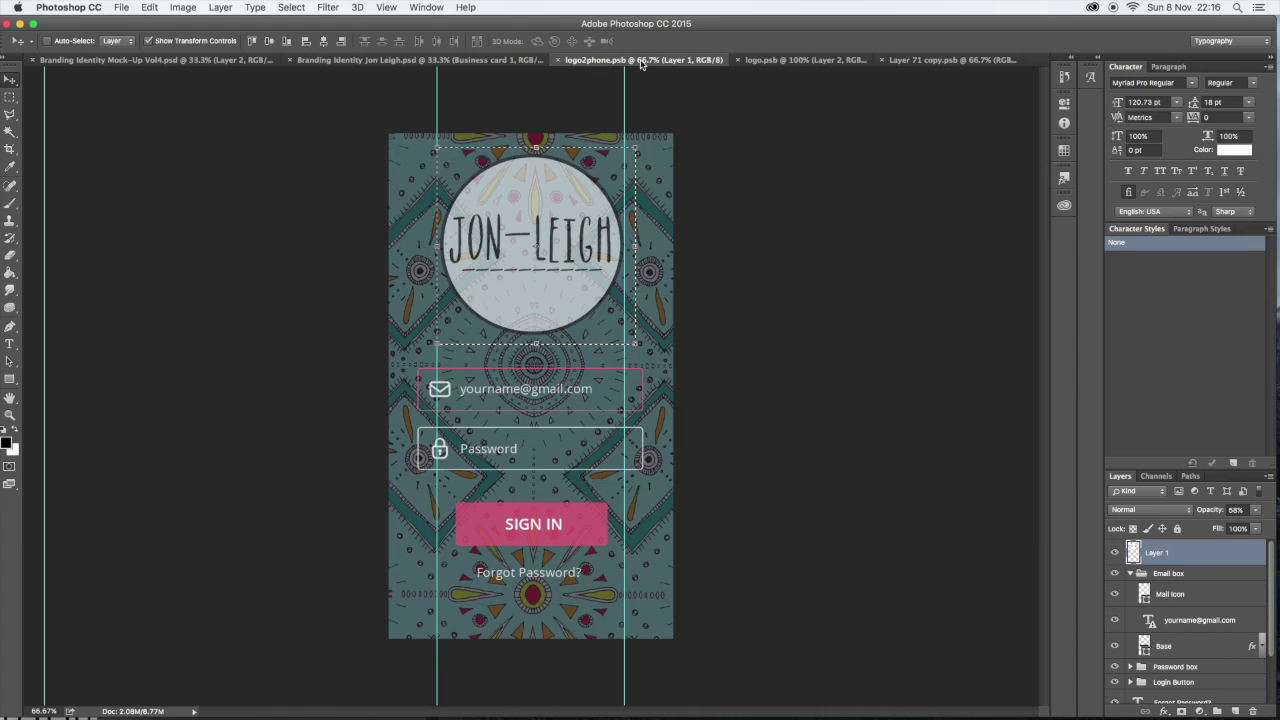
pyautogui.click(830, 61)
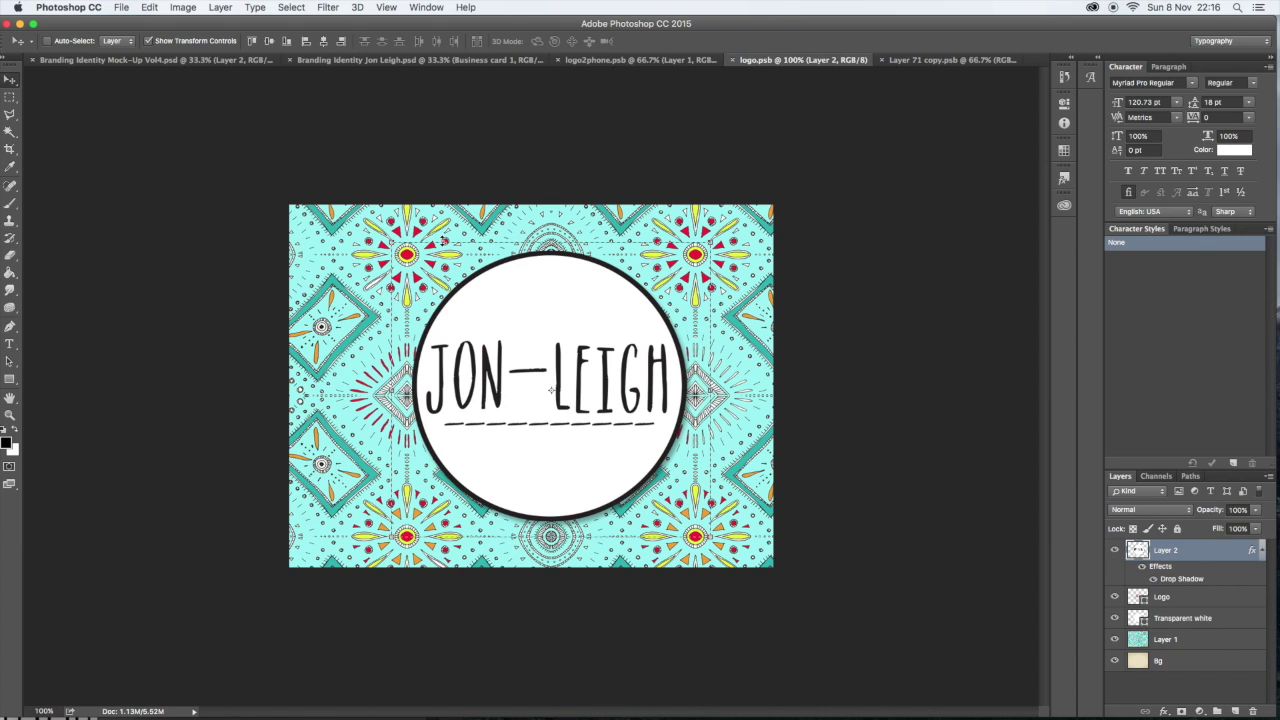
pyautogui.click(918, 62)
pyautogui.click(803, 62)
pyautogui.click(290, 8)
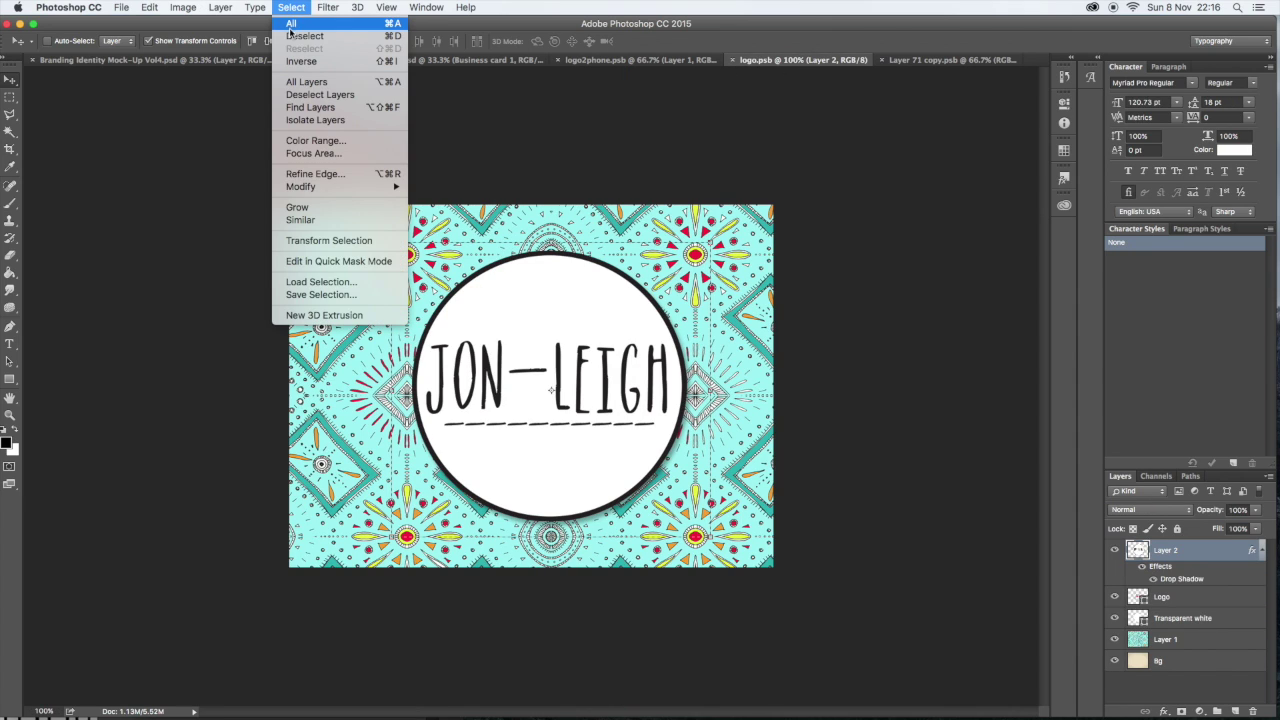
pyautogui.click(305, 37)
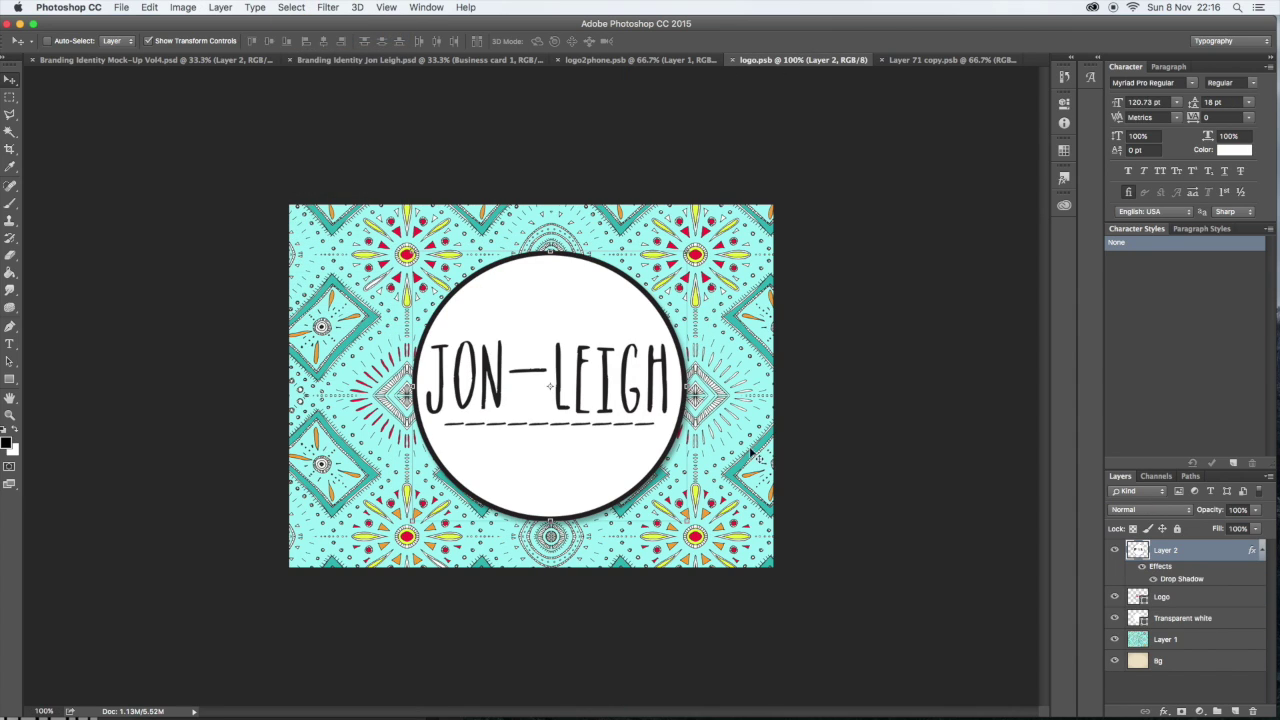
# - Marquee the whole turquoise pattern on Layer 1, copy it, and return to the mock-up document
pyautogui.click(1190, 642)
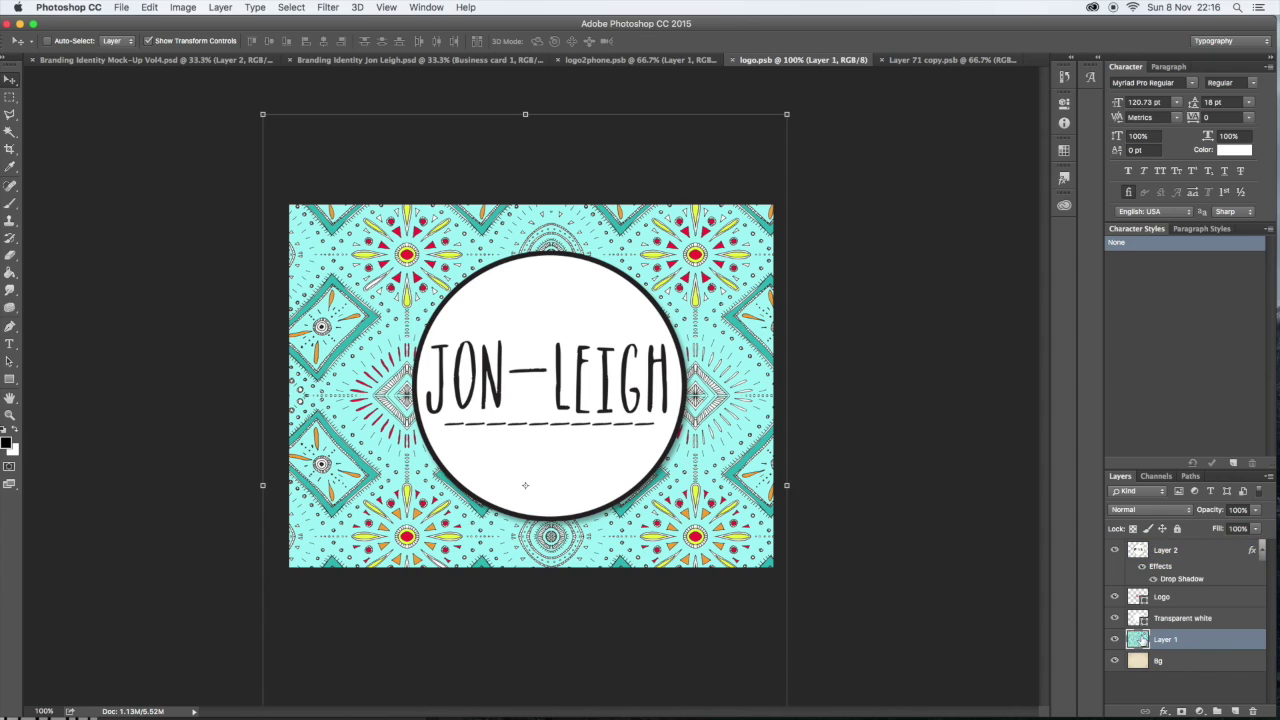
pyautogui.click(150, 8)
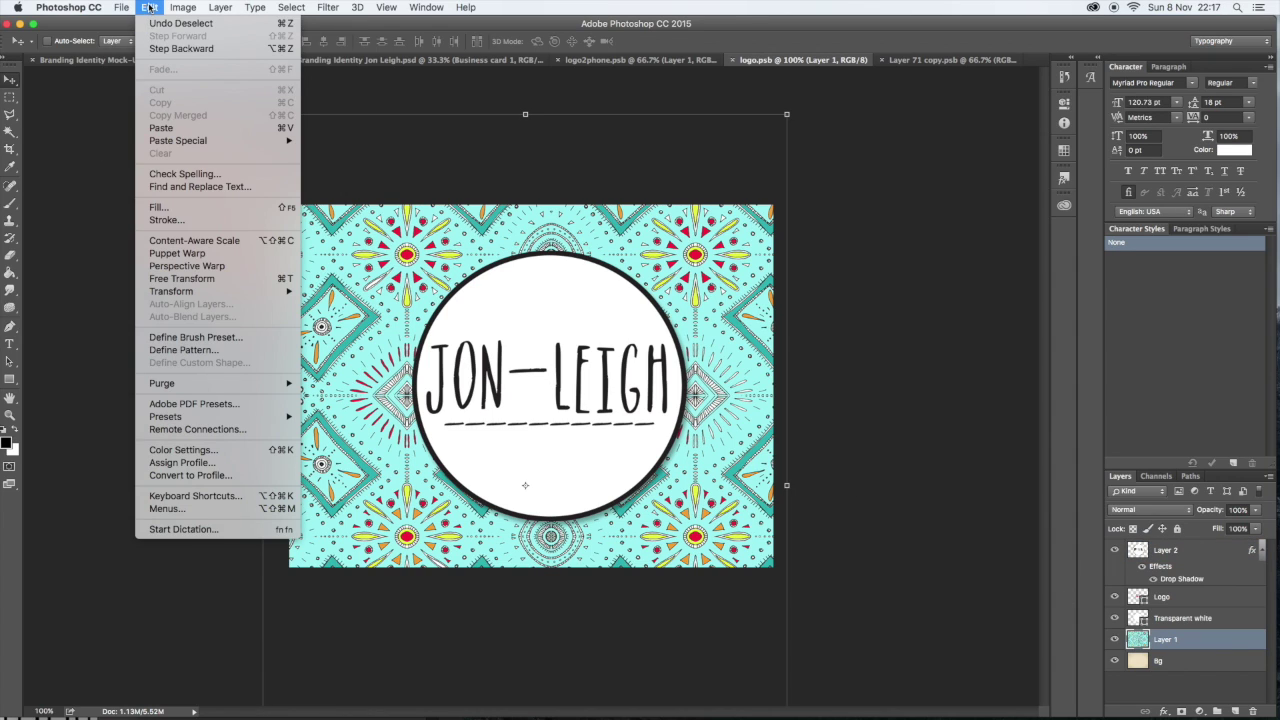
pyautogui.click(150, 8)
pyautogui.click(10, 97)
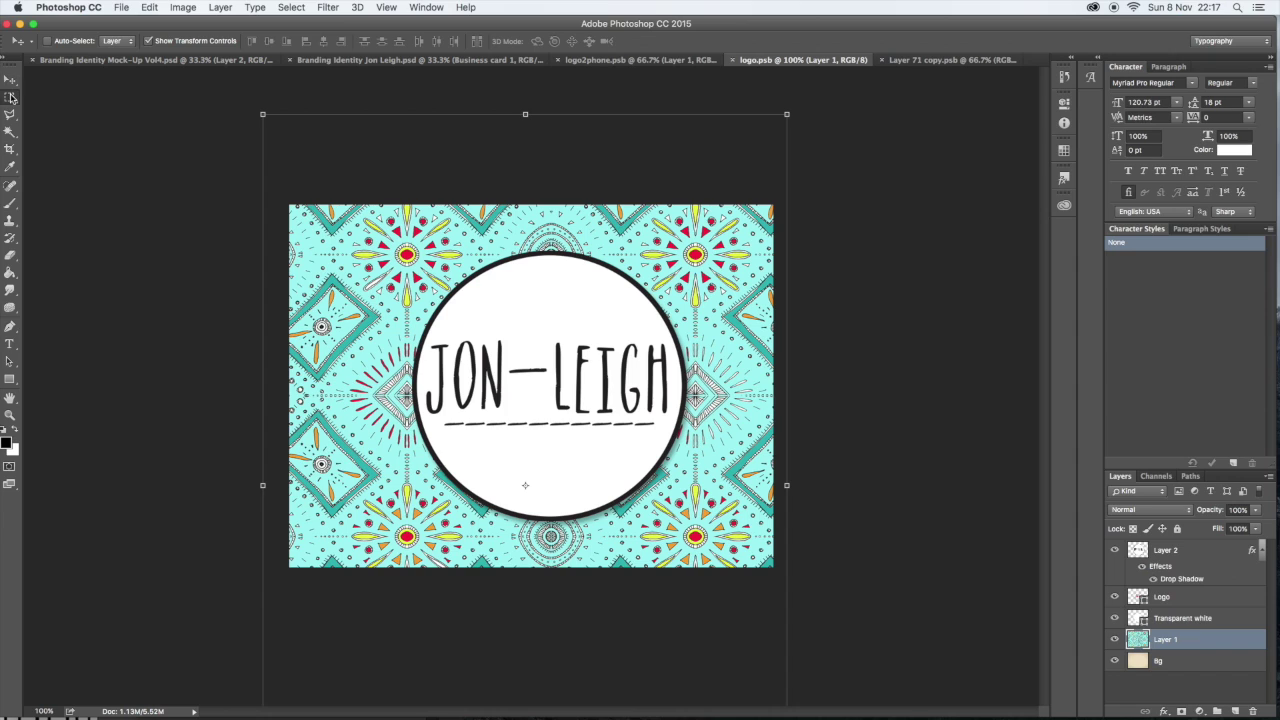
pyautogui.moveTo(290, 205); pyautogui.dragTo(940, 700)
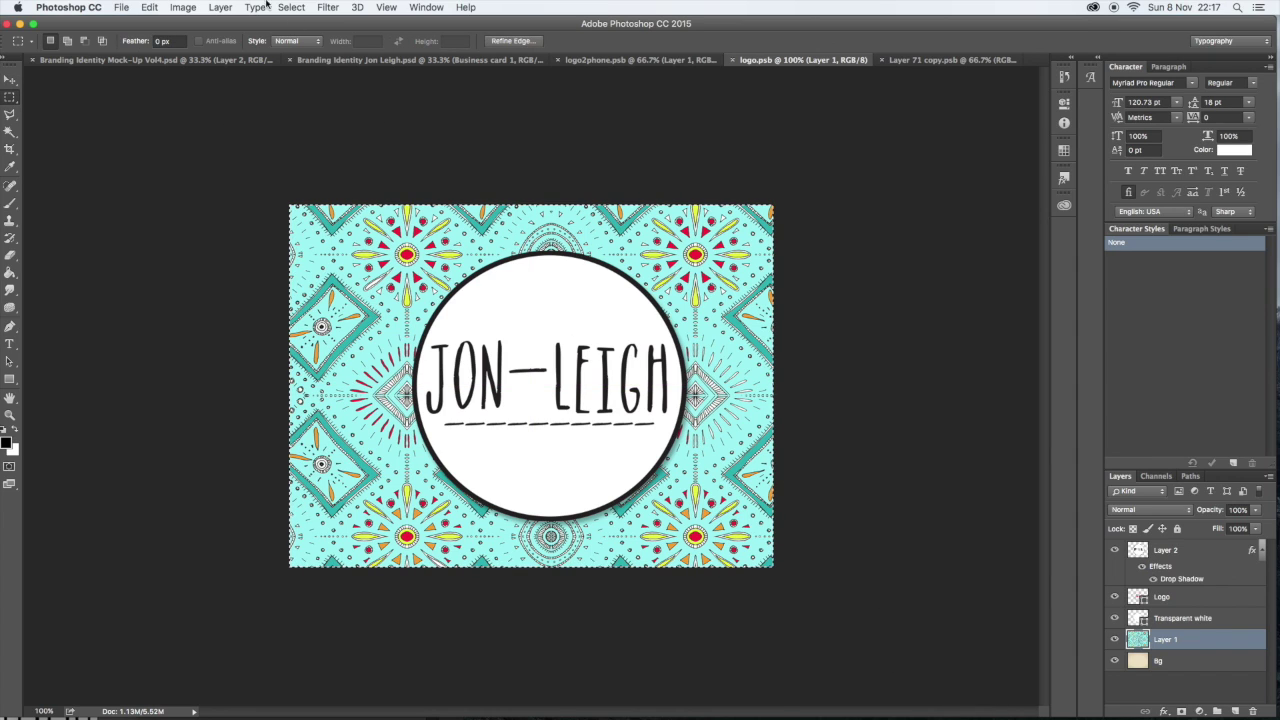
pyautogui.click(152, 7)
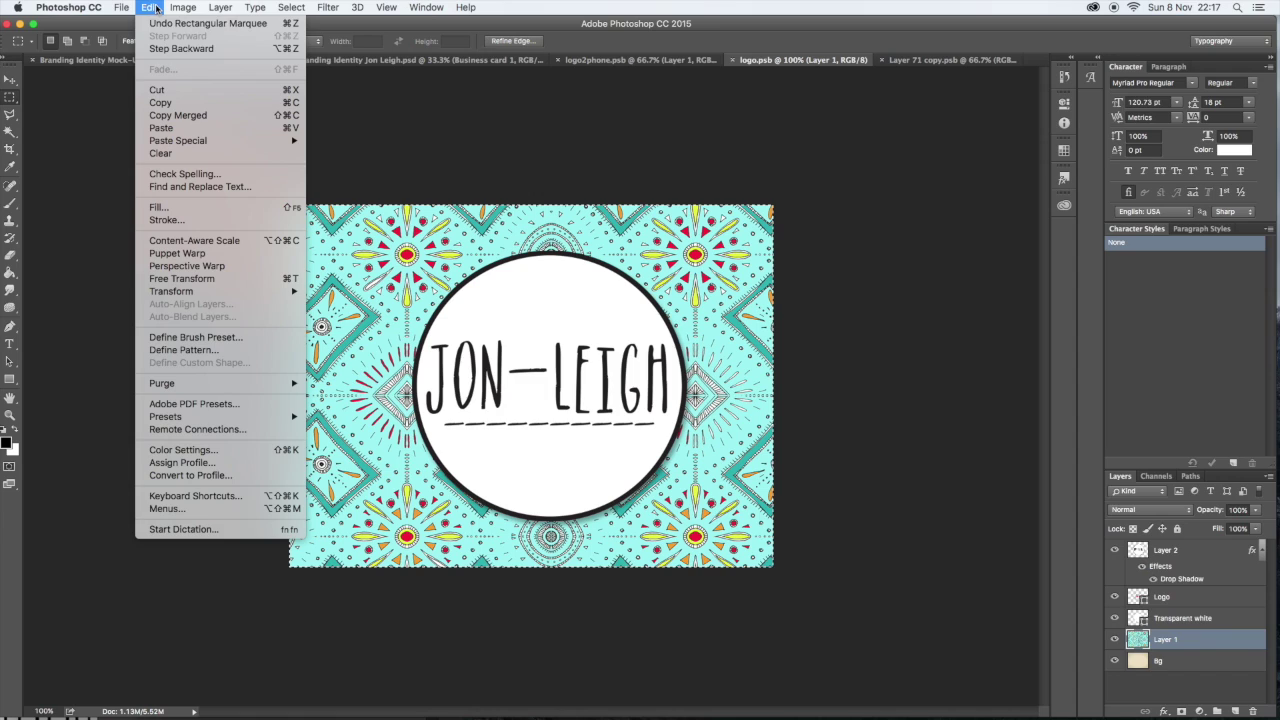
pyautogui.click(160, 102)
pyautogui.click(141, 60)
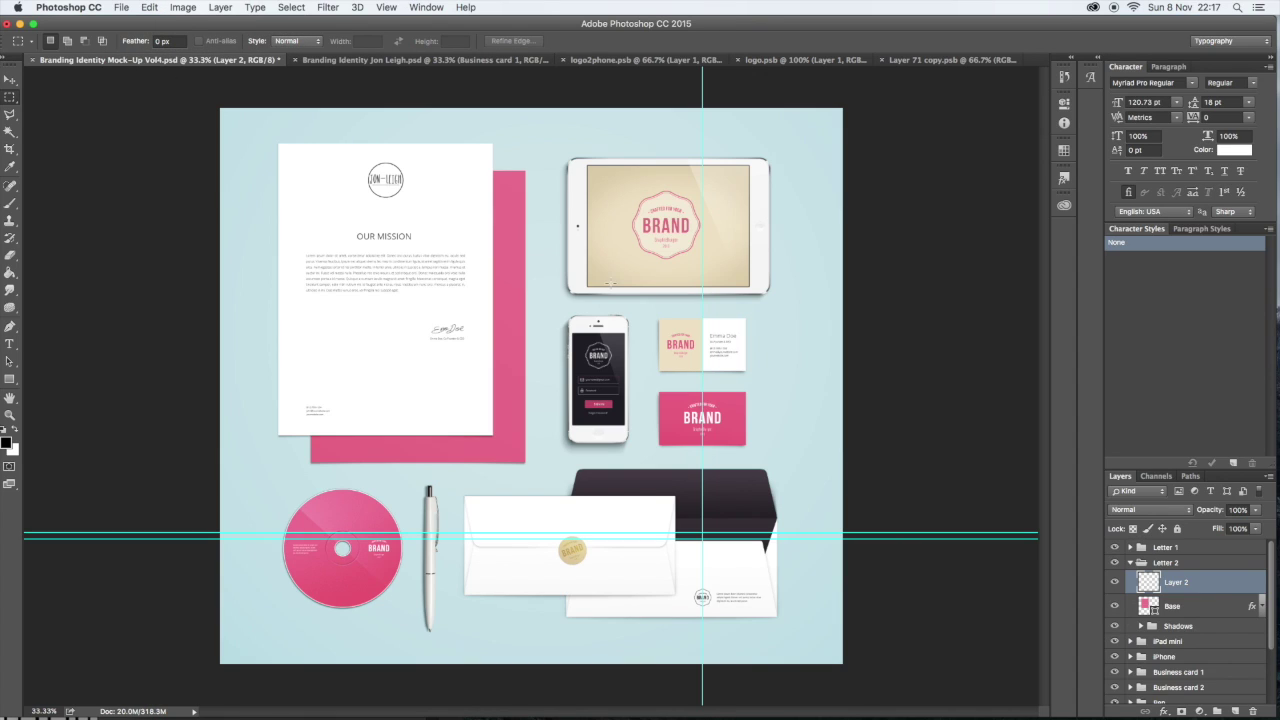
# - Paste the turquoise pattern into the Letter 2 group and move it up beside the letter
pyautogui.click(150, 8)
pyautogui.click(174, 128)
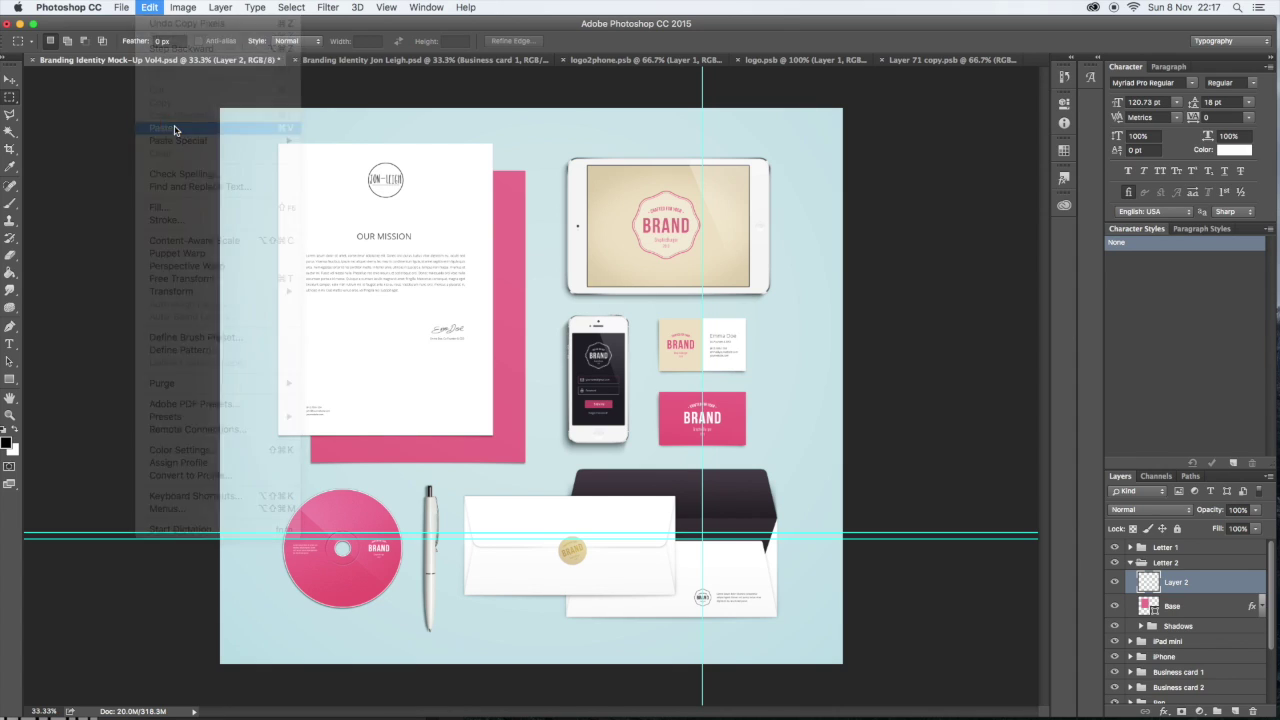
pyautogui.click(9, 79)
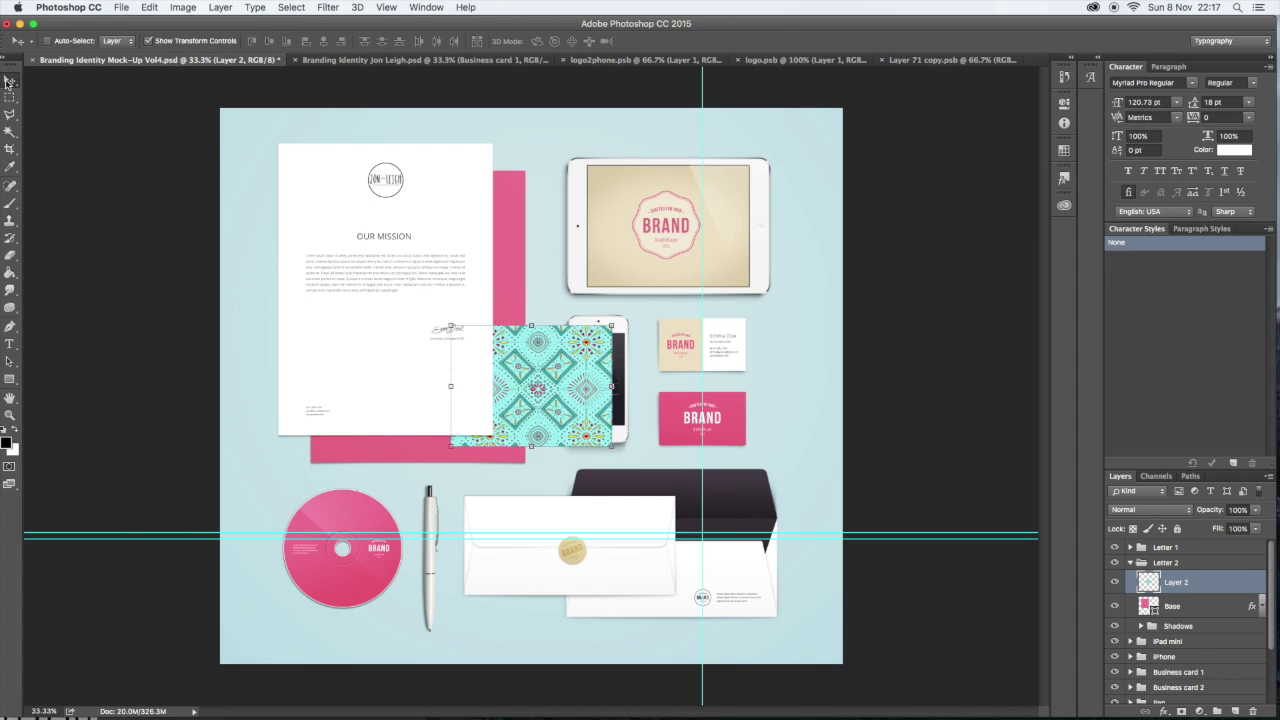
pyautogui.moveTo(538, 345); pyautogui.dragTo(490, 171)
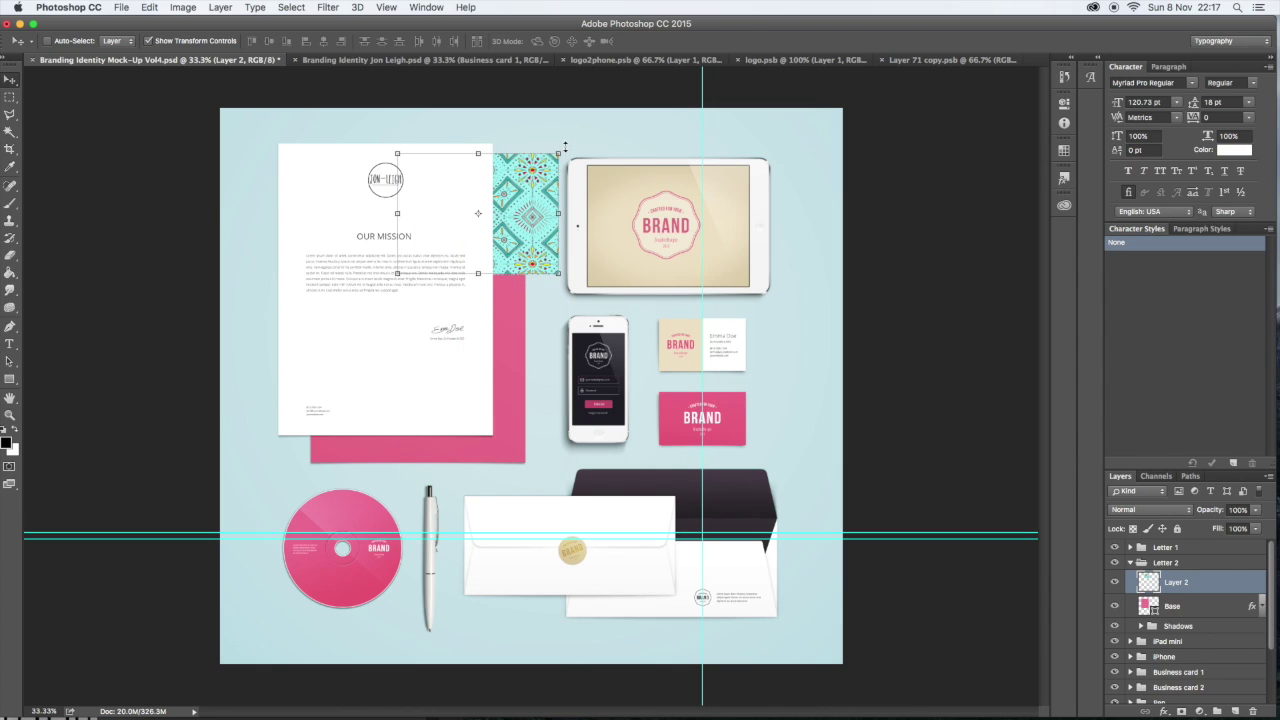
# - Rotate the pattern -90°, enlarge it to about 174% over the pink backing sheet, and apply
pyautogui.moveTo(572, 146); pyautogui.dragTo(396, 101)
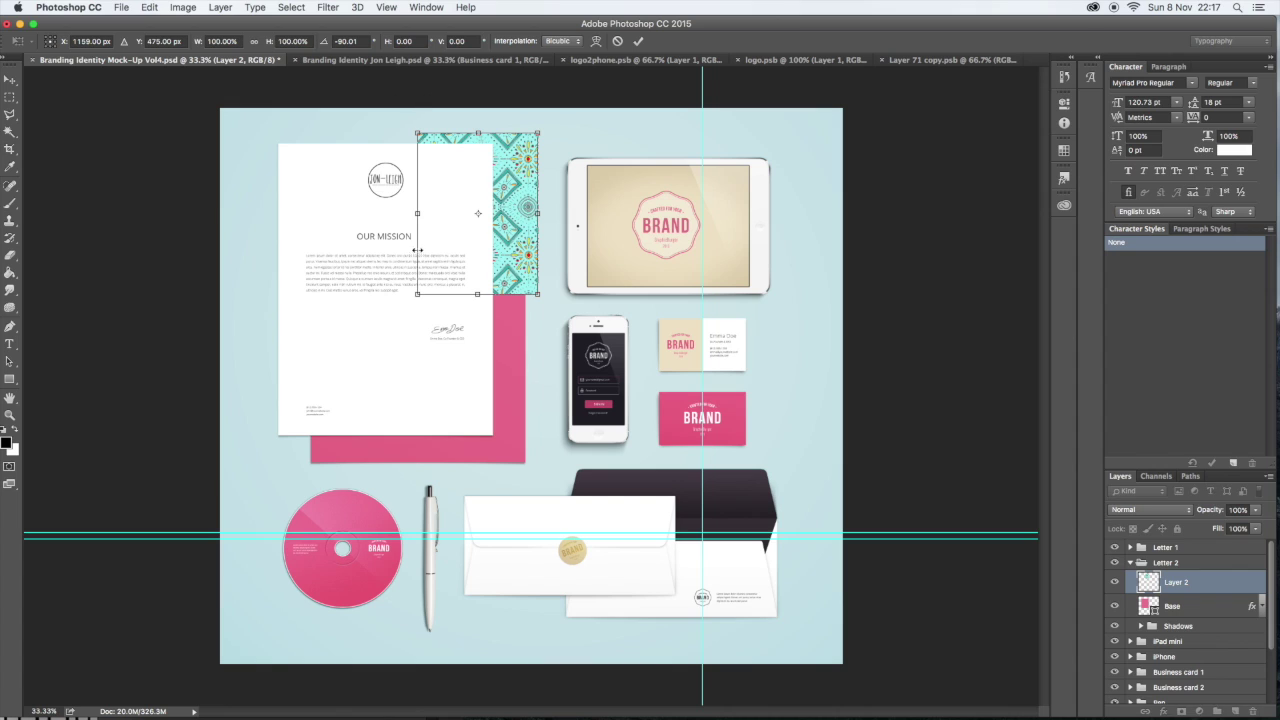
pyautogui.moveTo(422, 292); pyautogui.dragTo(330, 414)
pyautogui.moveTo(521, 208); pyautogui.dragTo(510, 243)
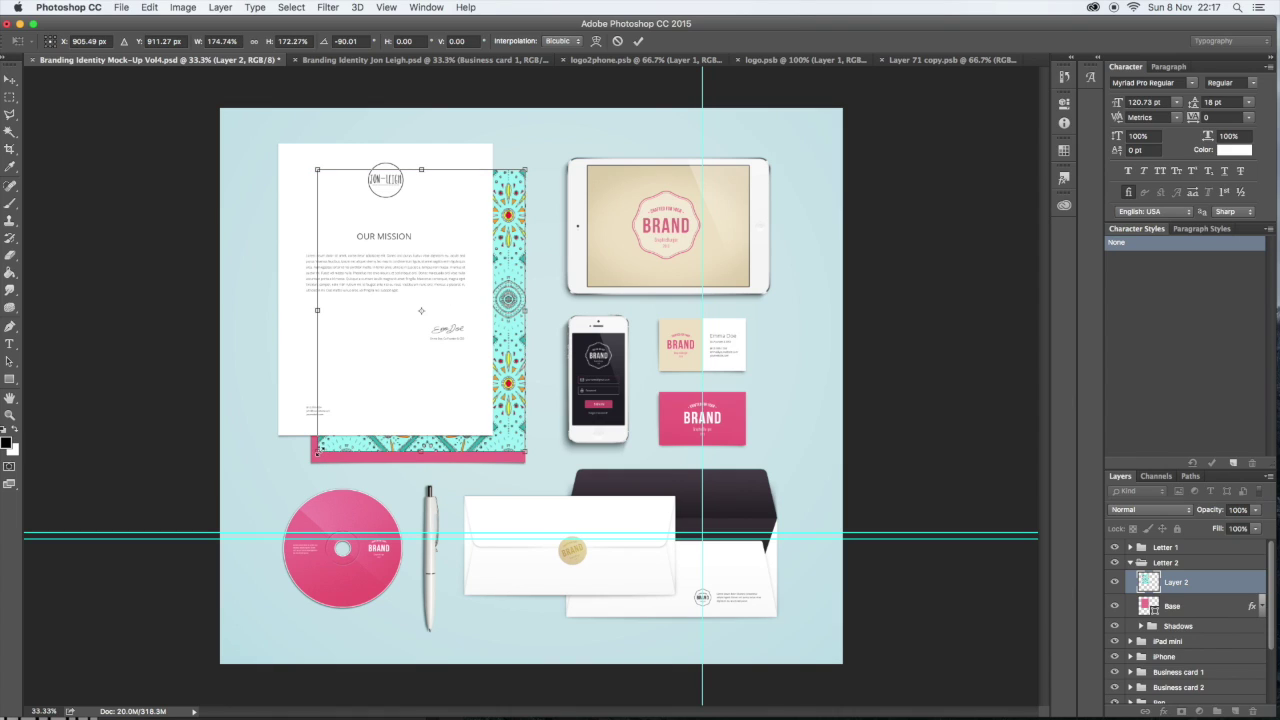
pyautogui.moveTo(317, 453); pyautogui.dragTo(313, 458)
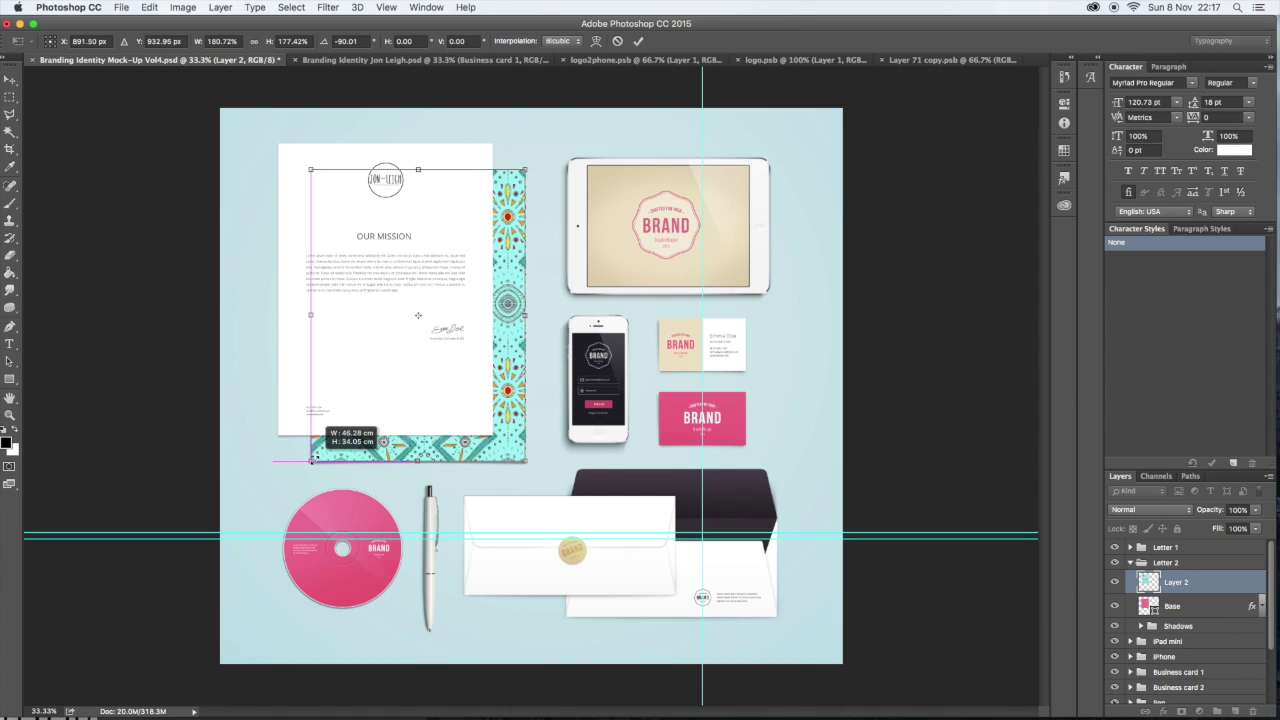
pyautogui.moveTo(312, 461); pyautogui.dragTo(310, 463)
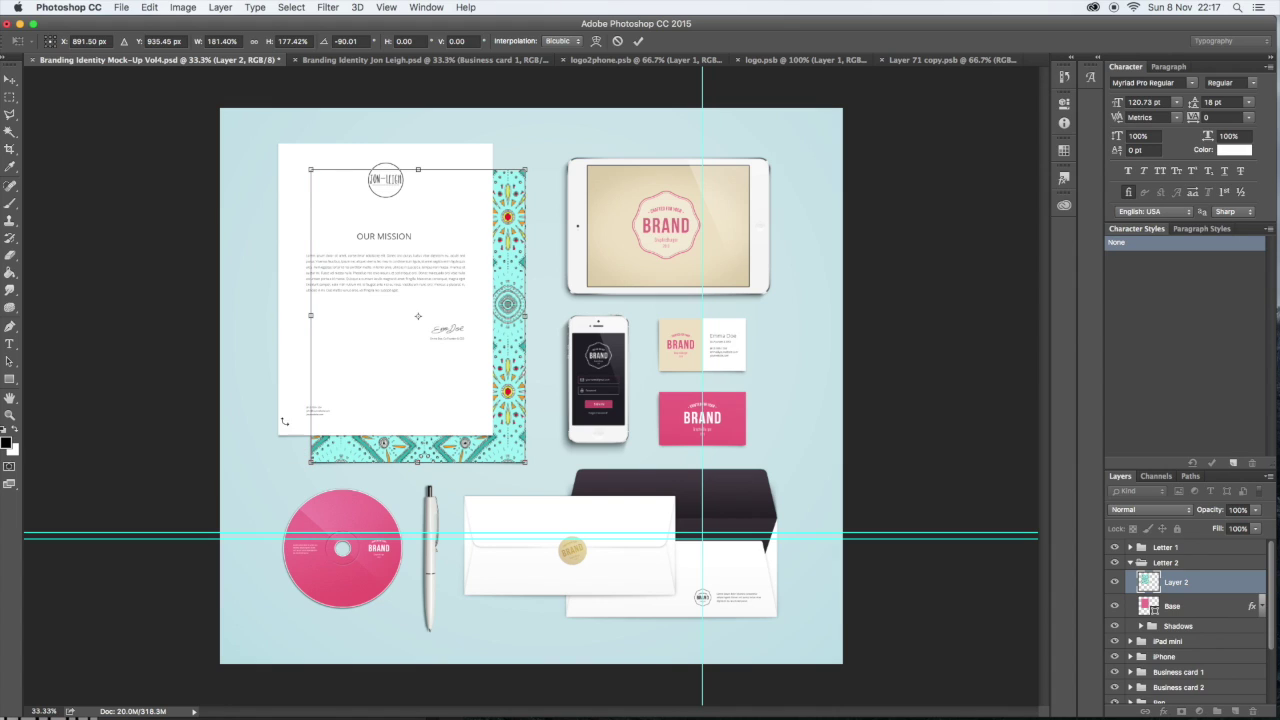
pyautogui.click(10, 413)
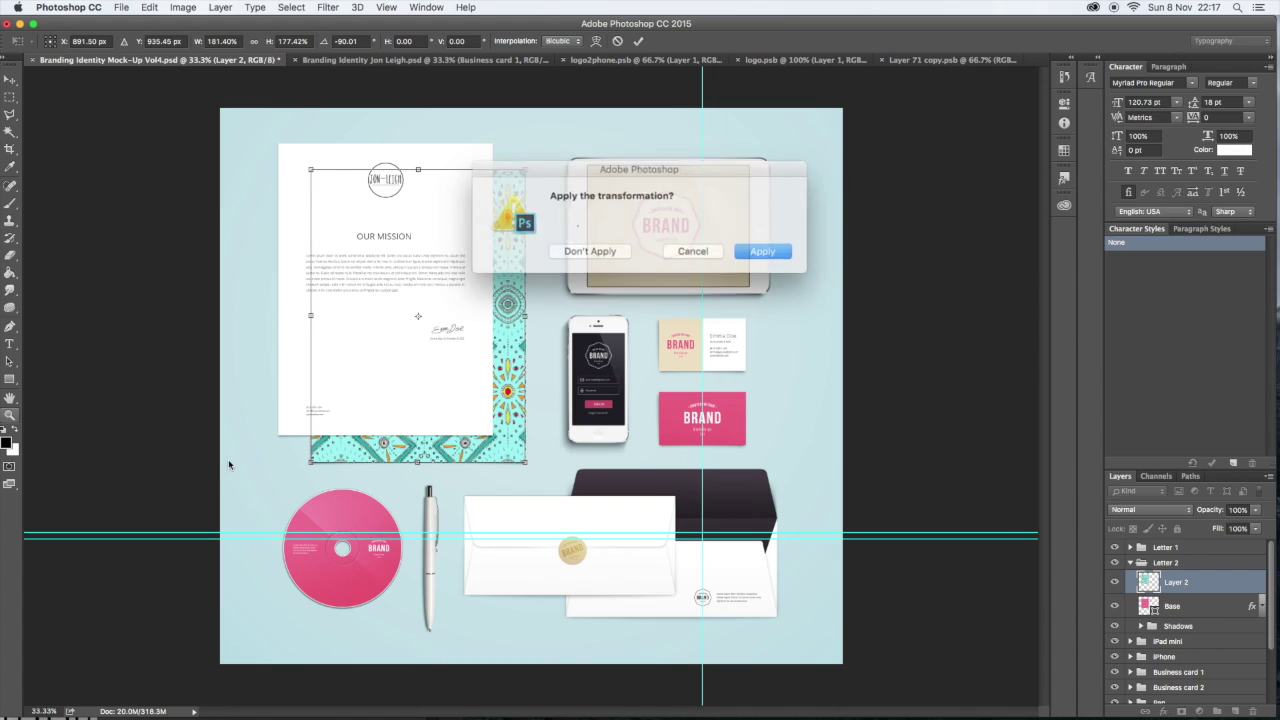
pyautogui.click(751, 248)
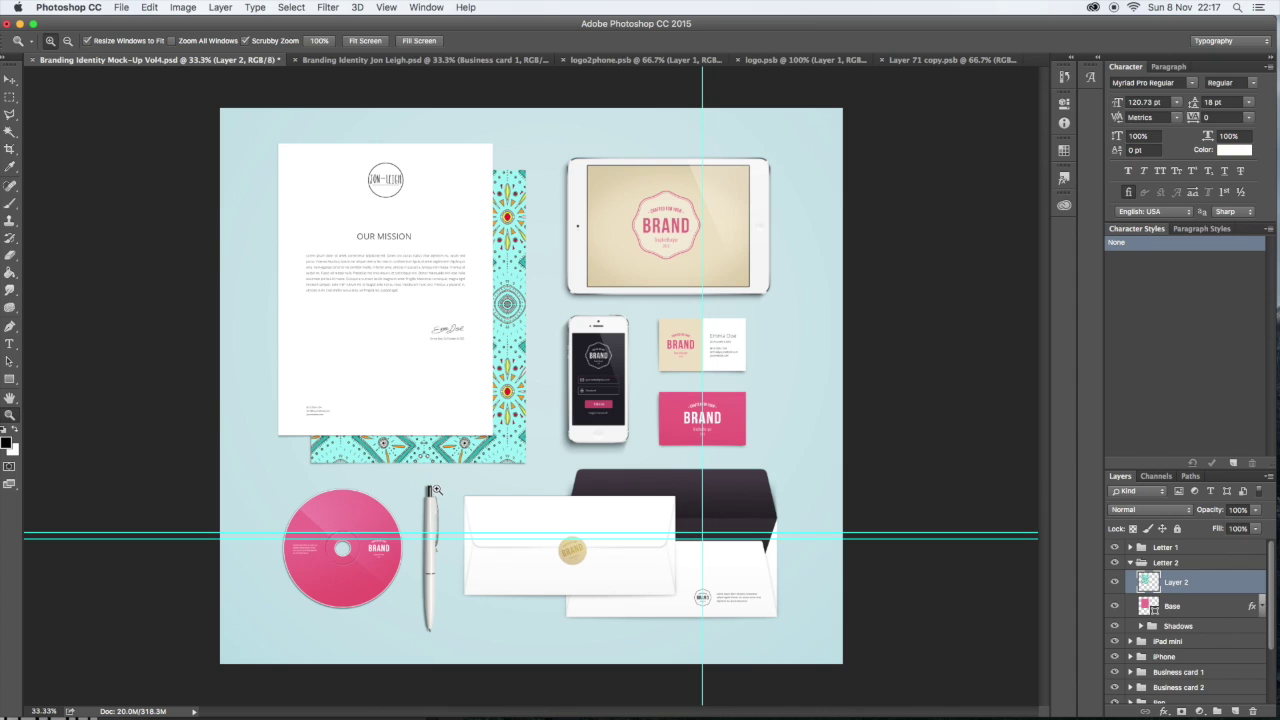
pyautogui.click(438, 456)
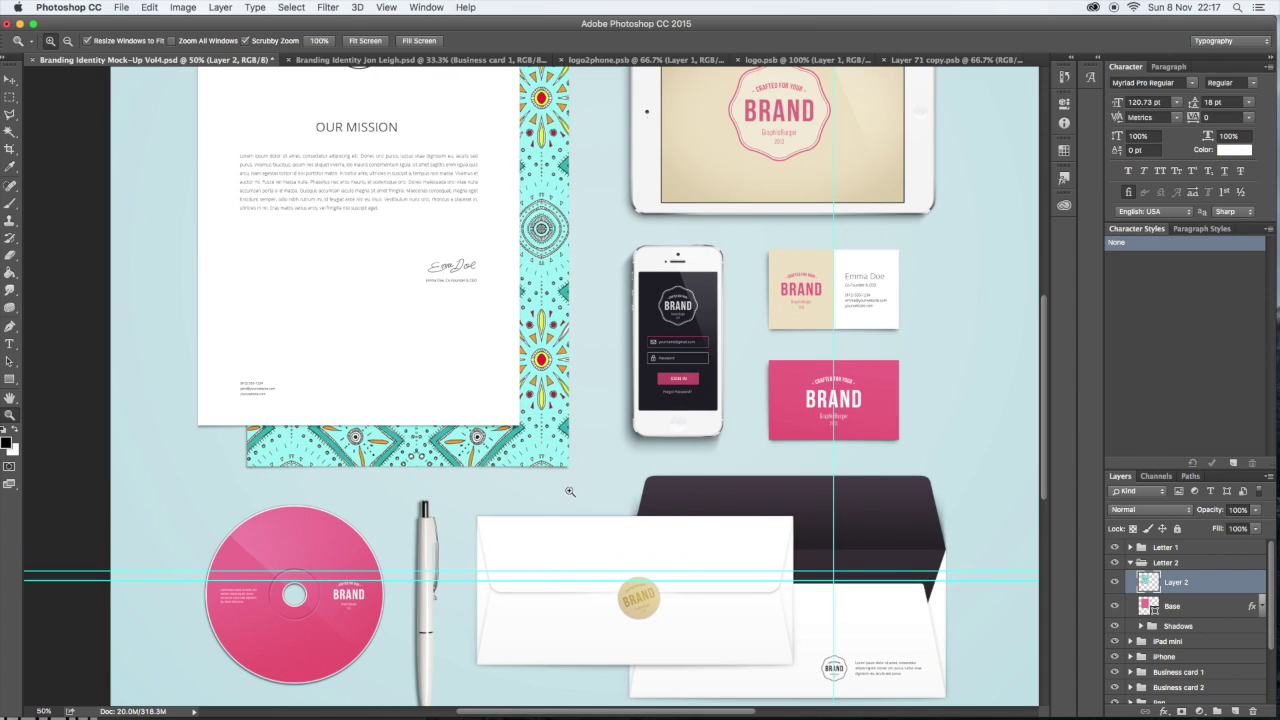
pyautogui.scroll(3, 527, 342)
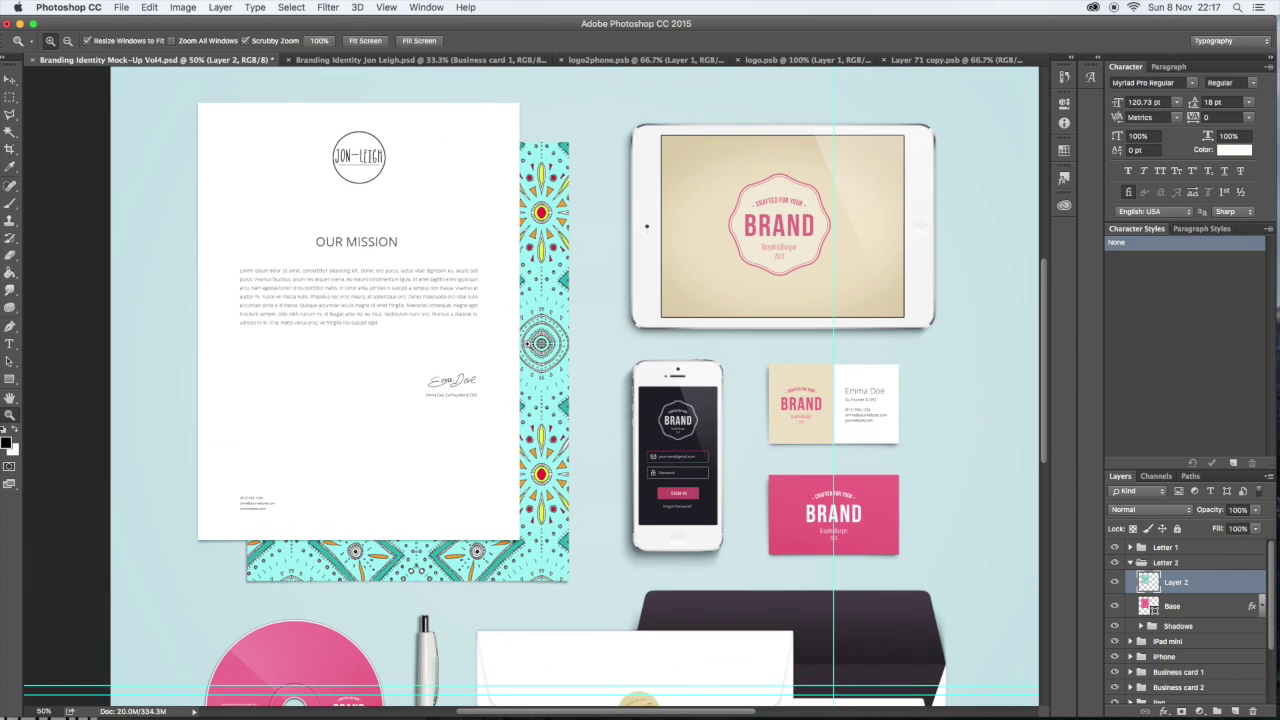
pyautogui.scroll(-3, 527, 342)
pyautogui.scroll(4, 527, 344)
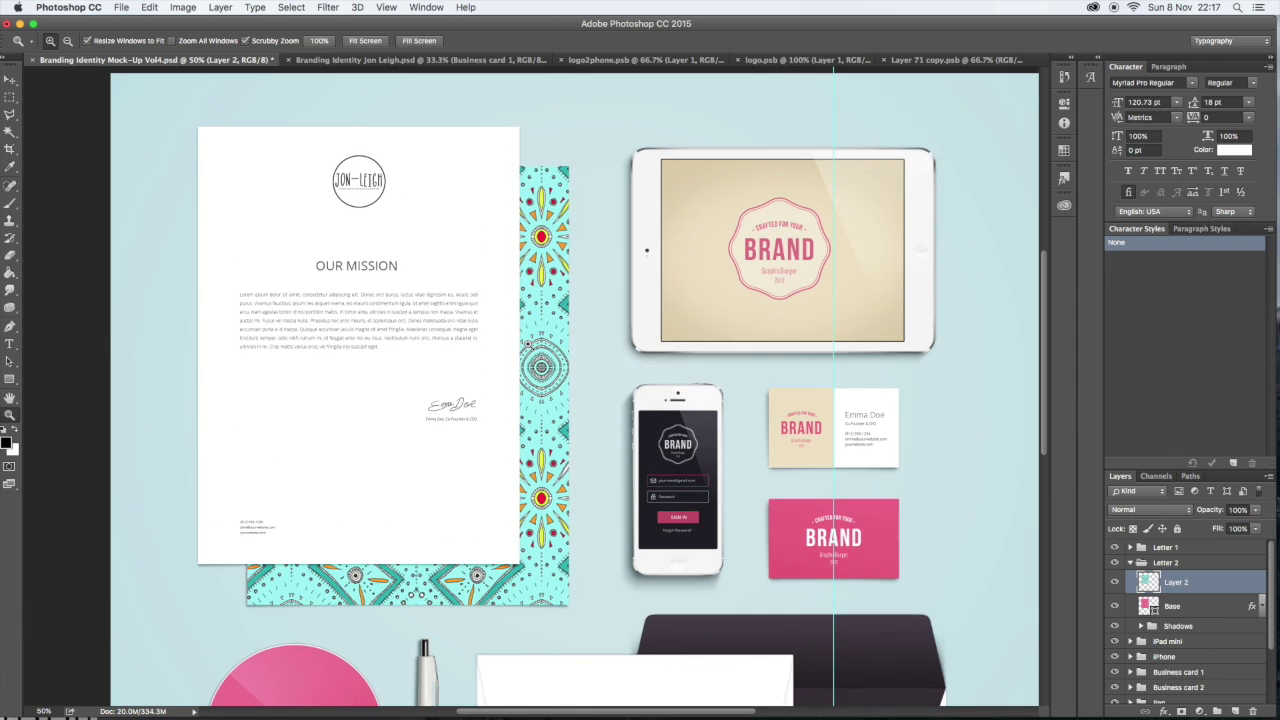
pyautogui.scroll(-5, 527, 343)
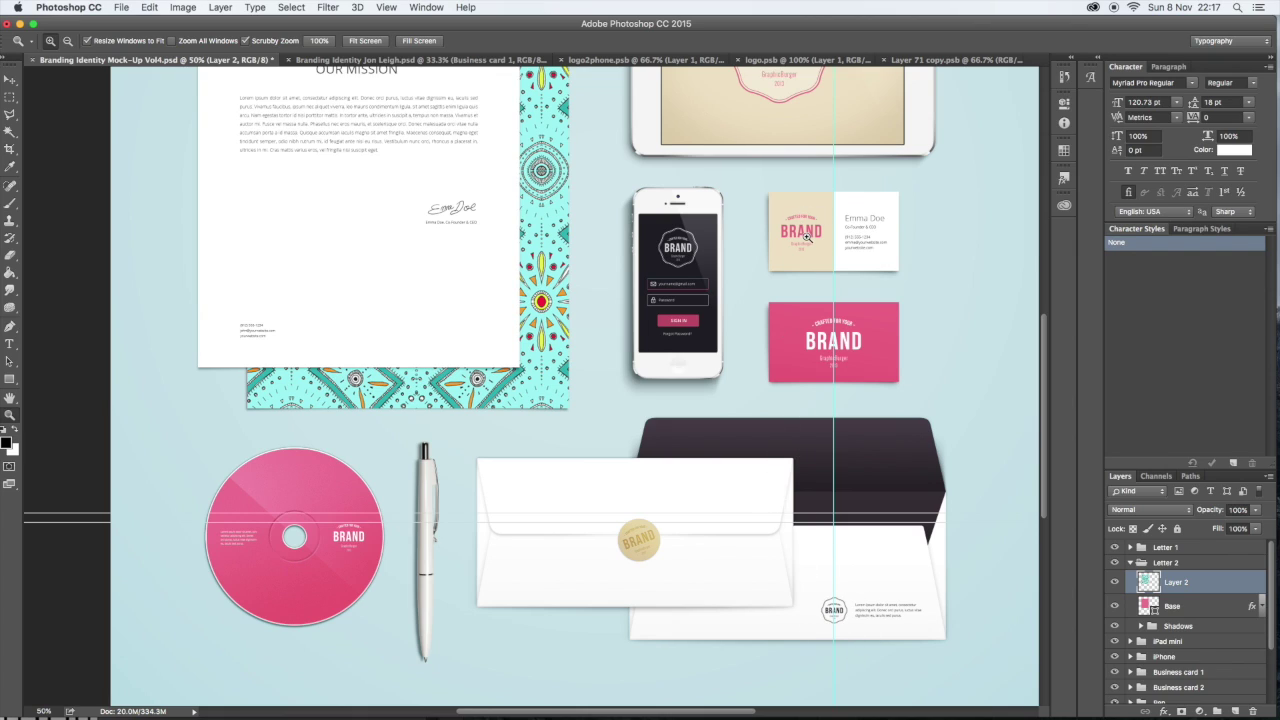
pyautogui.scroll(4, 807, 237)
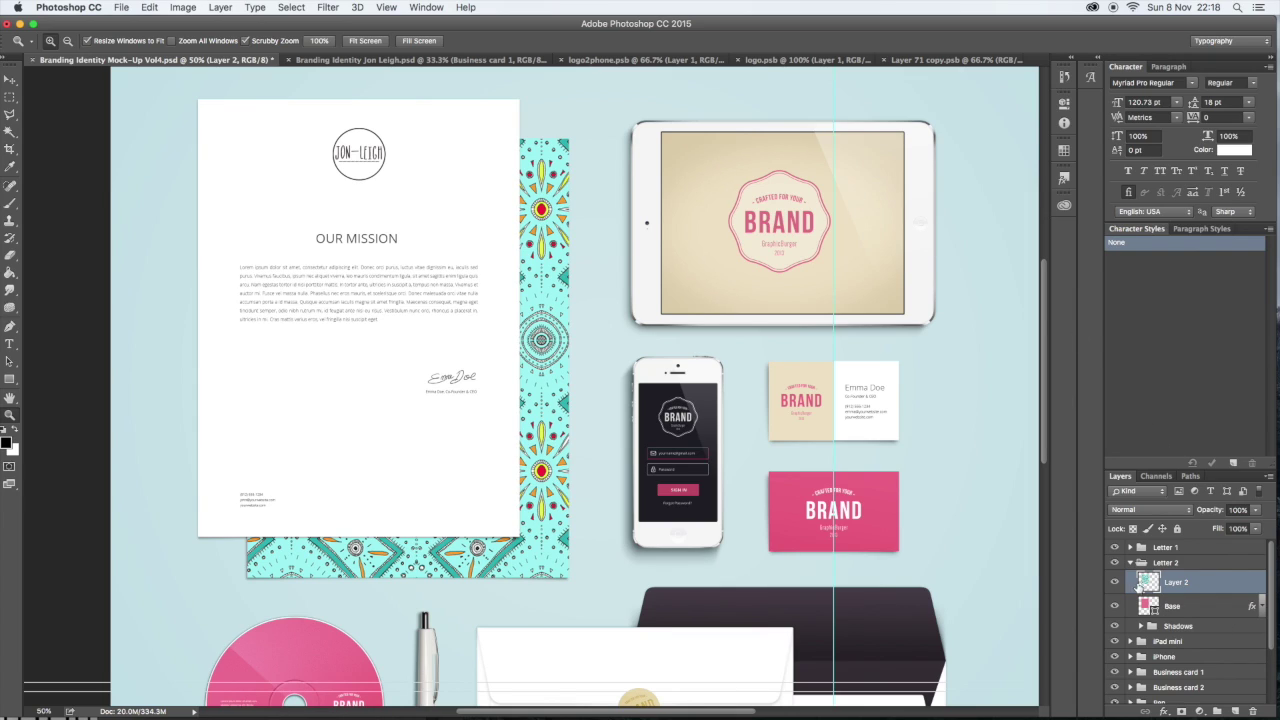
# - Collapse Letter 2, open the iPad mini 'Your design here' smart object, then bring up logo.psb
pyautogui.click(1128, 563)
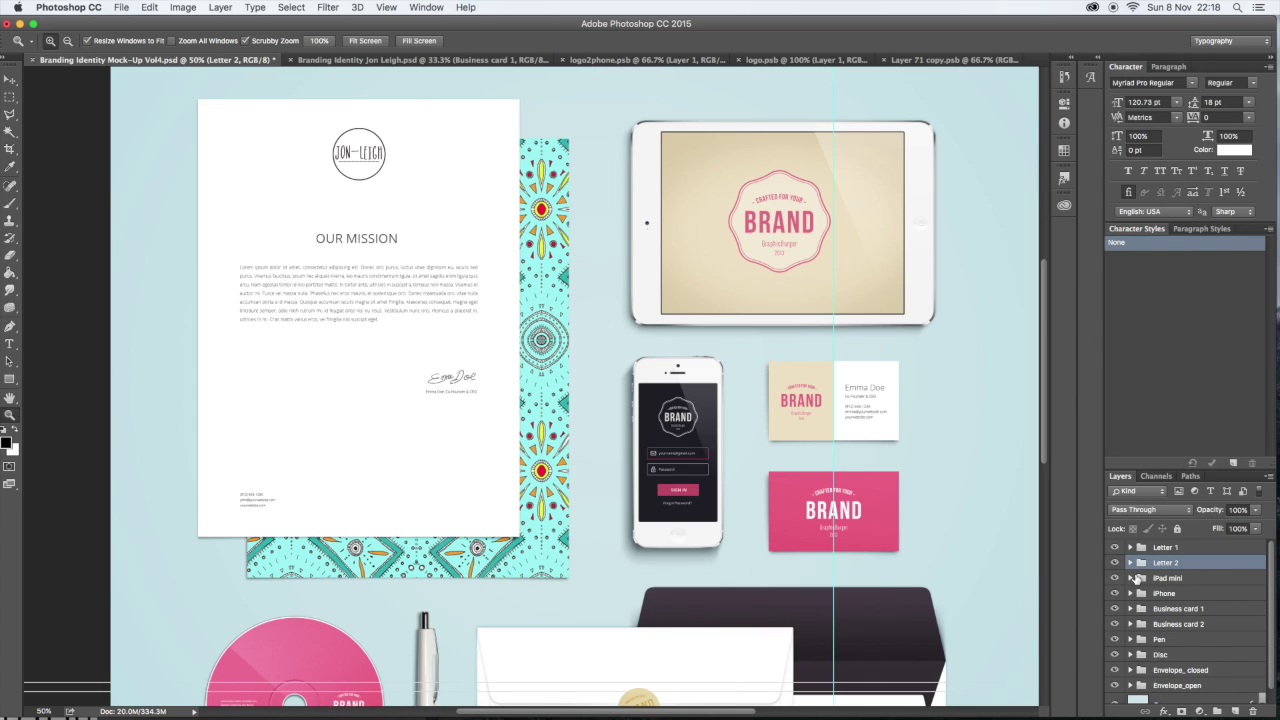
pyautogui.click(1130, 578)
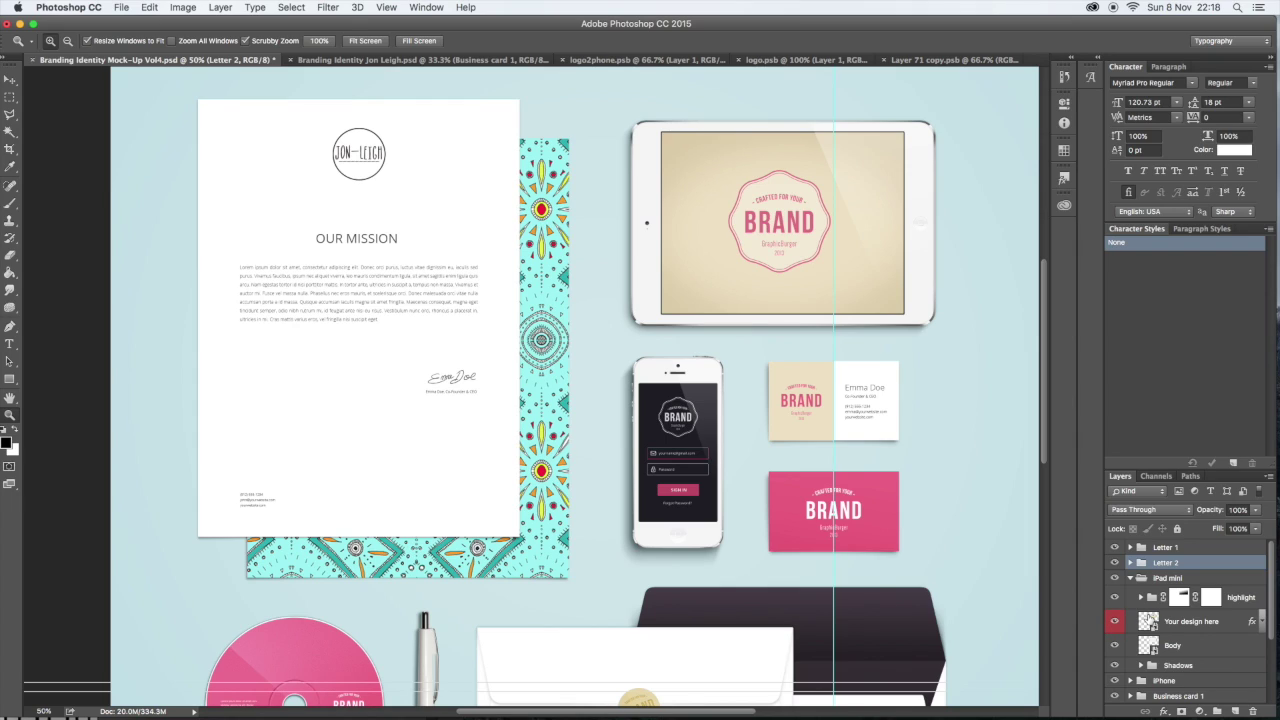
pyautogui.click(1150, 618)
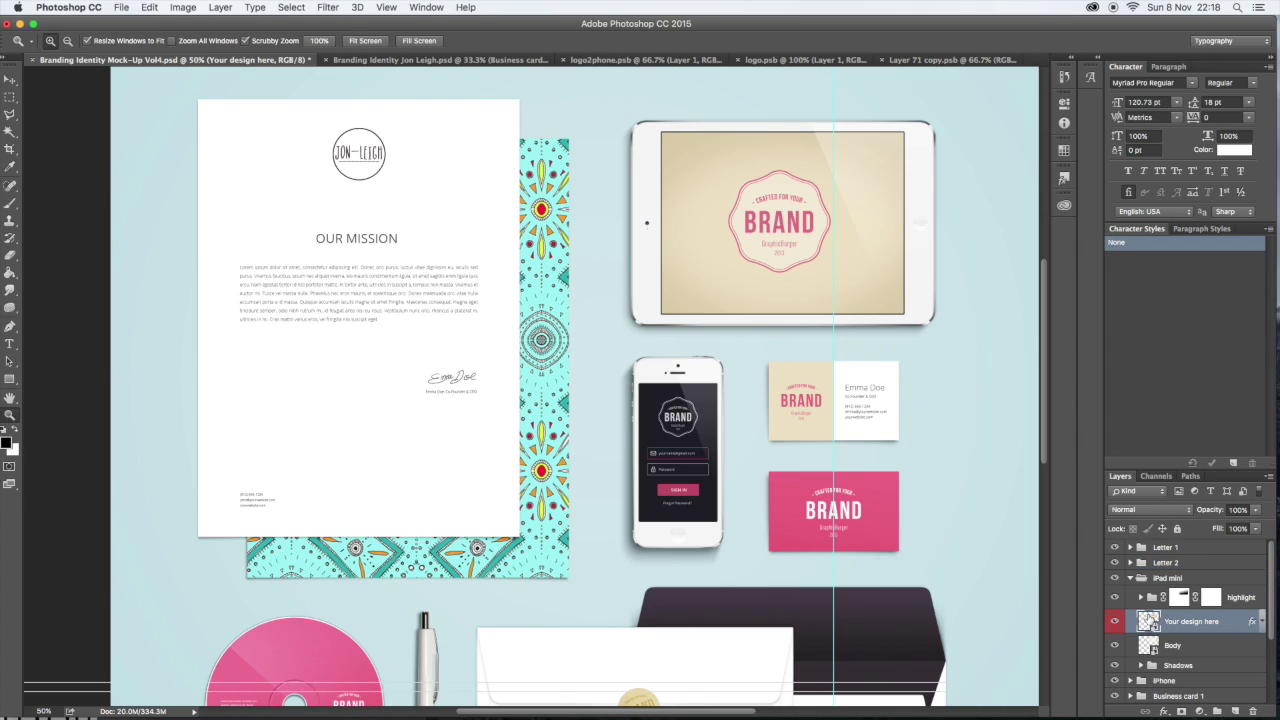
pyautogui.doubleClick(1148, 620)
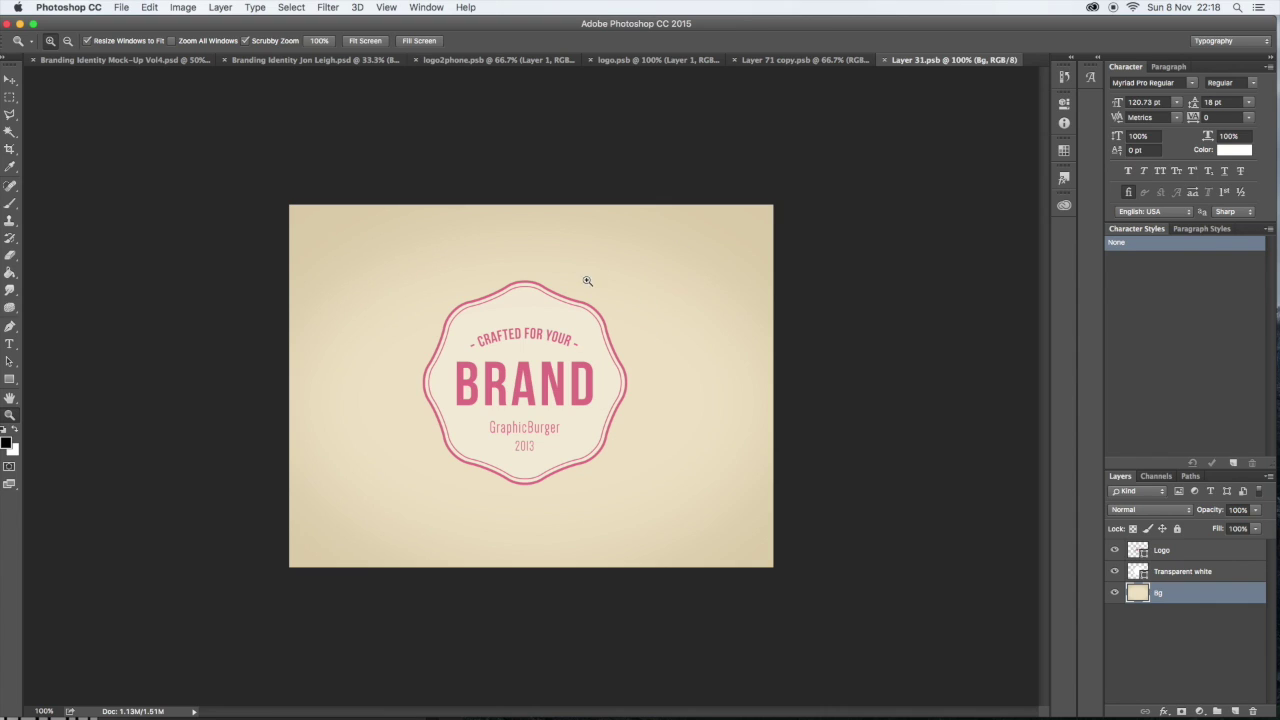
pyautogui.click(505, 63)
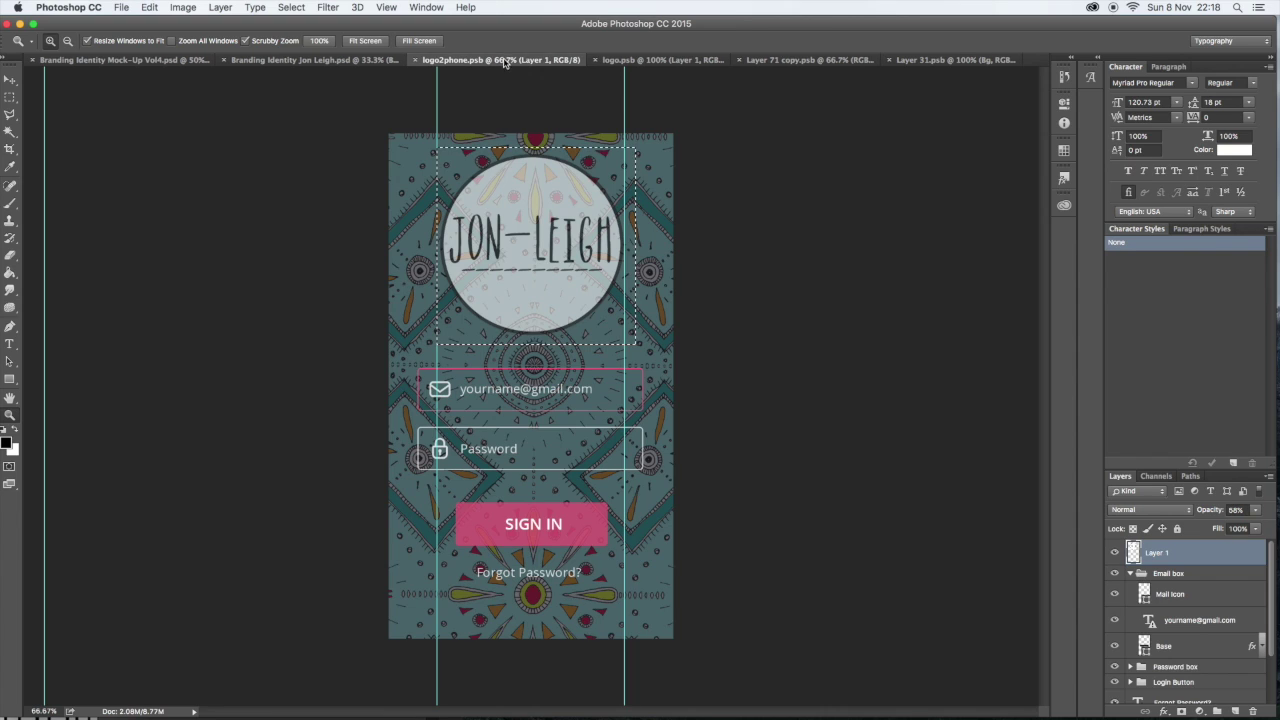
pyautogui.click(648, 62)
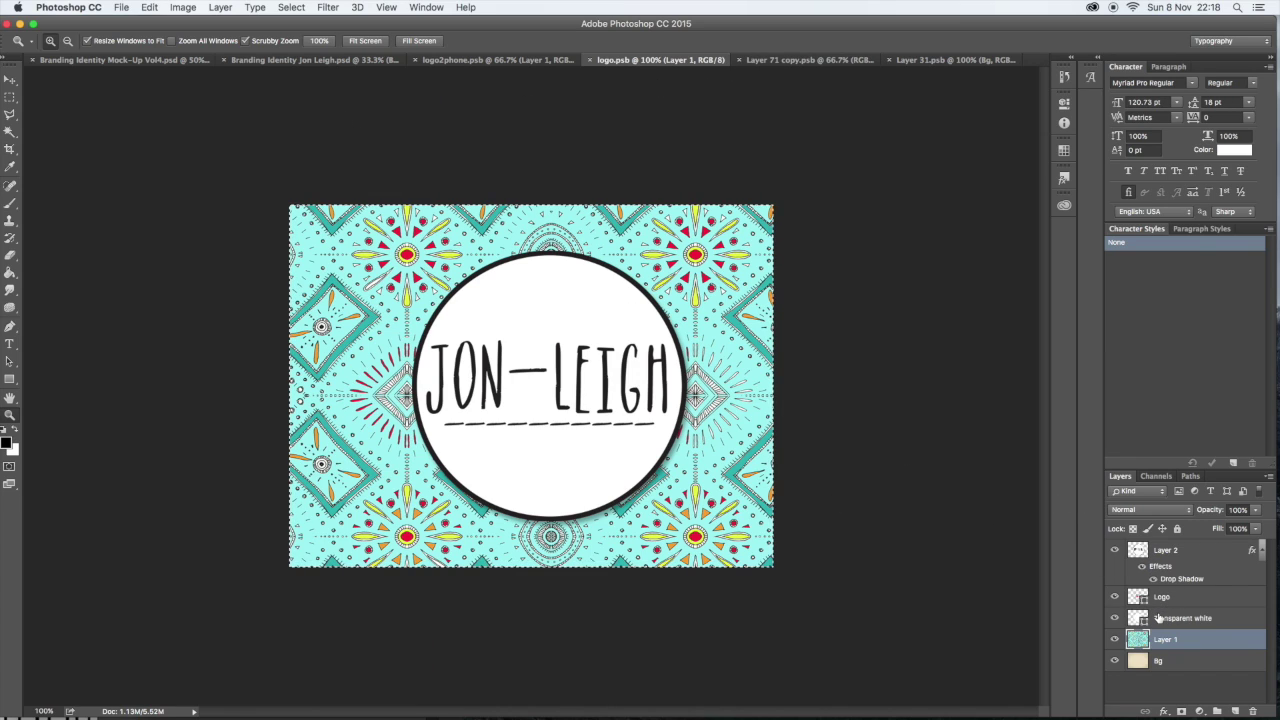
# - Drag Layer 1, Transparent white, Logo and Layer 2 from logo.psb into the Layer 31.psb iPad design
pyautogui.keyDown('shift'); pyautogui.click(1162, 618); pyautogui.keyUp('shift')
pyautogui.keyDown('shift'); pyautogui.click(1162, 597); pyautogui.keyUp('shift')
pyautogui.keyDown('shift'); pyautogui.click(1166, 551); pyautogui.keyUp('shift')
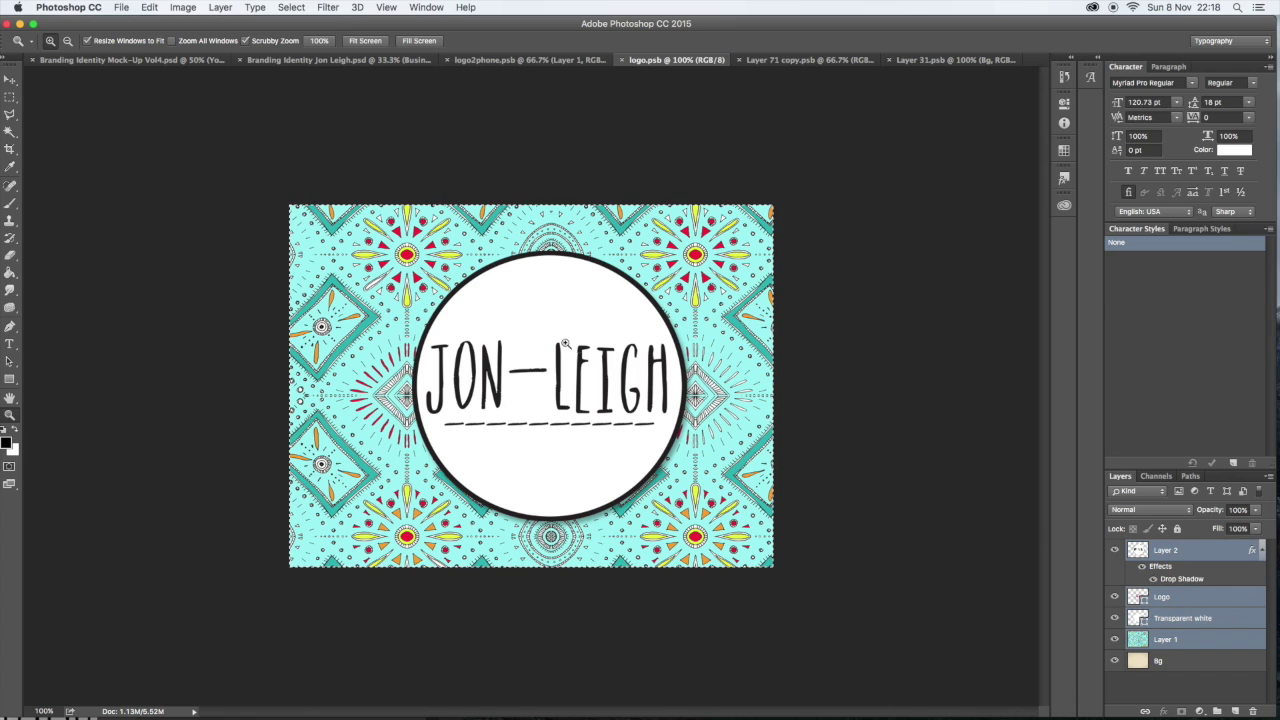
pyautogui.click(11, 79)
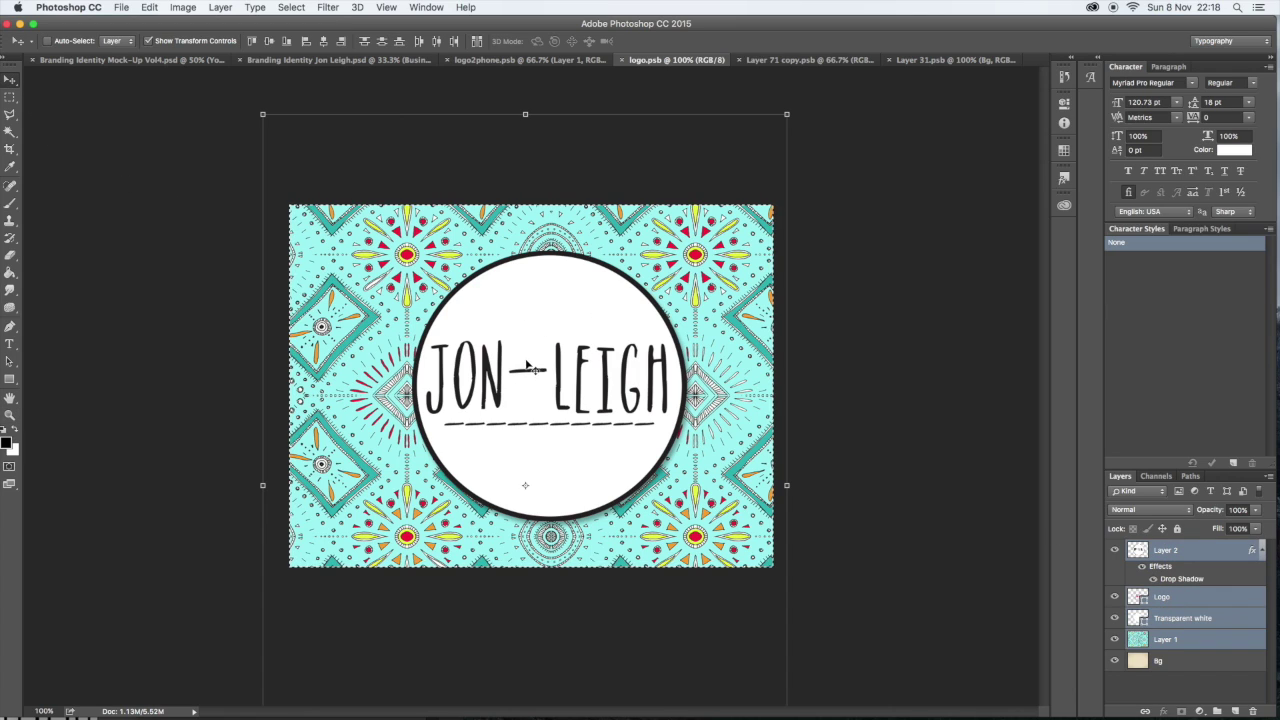
pyautogui.moveTo(526, 383); pyautogui.dragTo(943, 63)
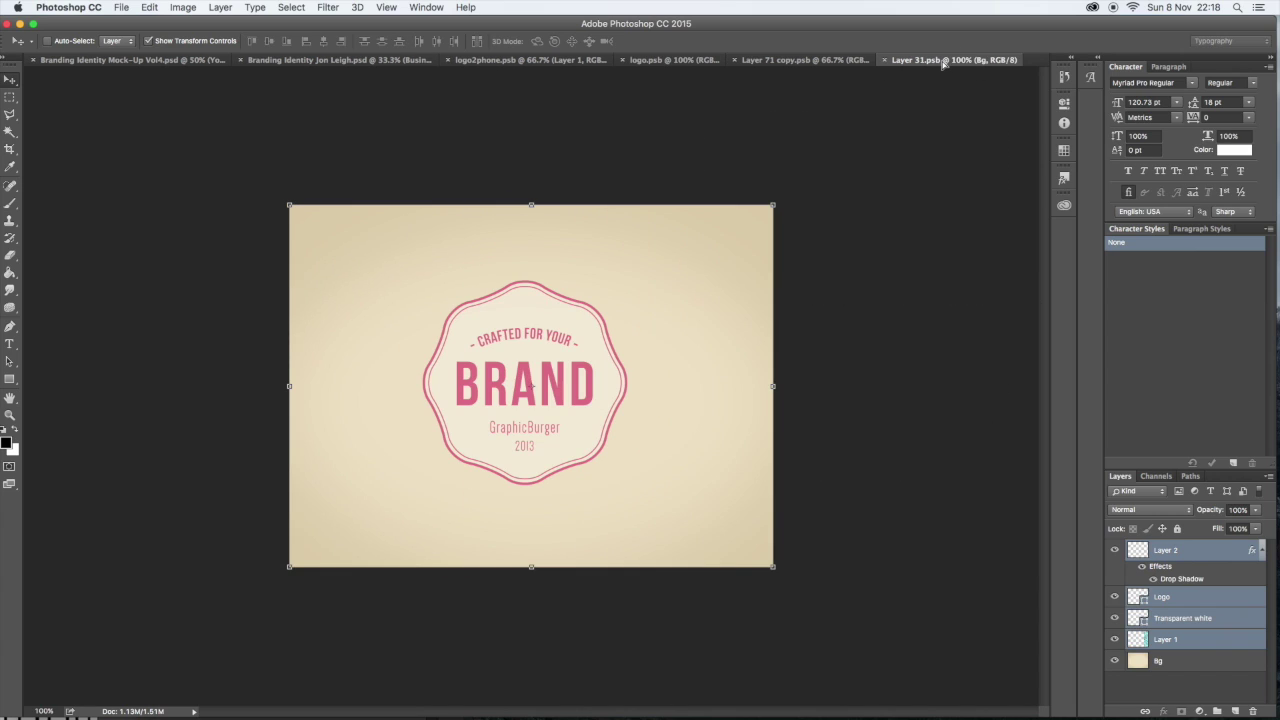
pyautogui.moveTo(511, 384)
pyautogui.mouseDown()
pyautogui.moveTo(510, 365)
pyautogui.moveTo(524, 385)
pyautogui.mouseUp()
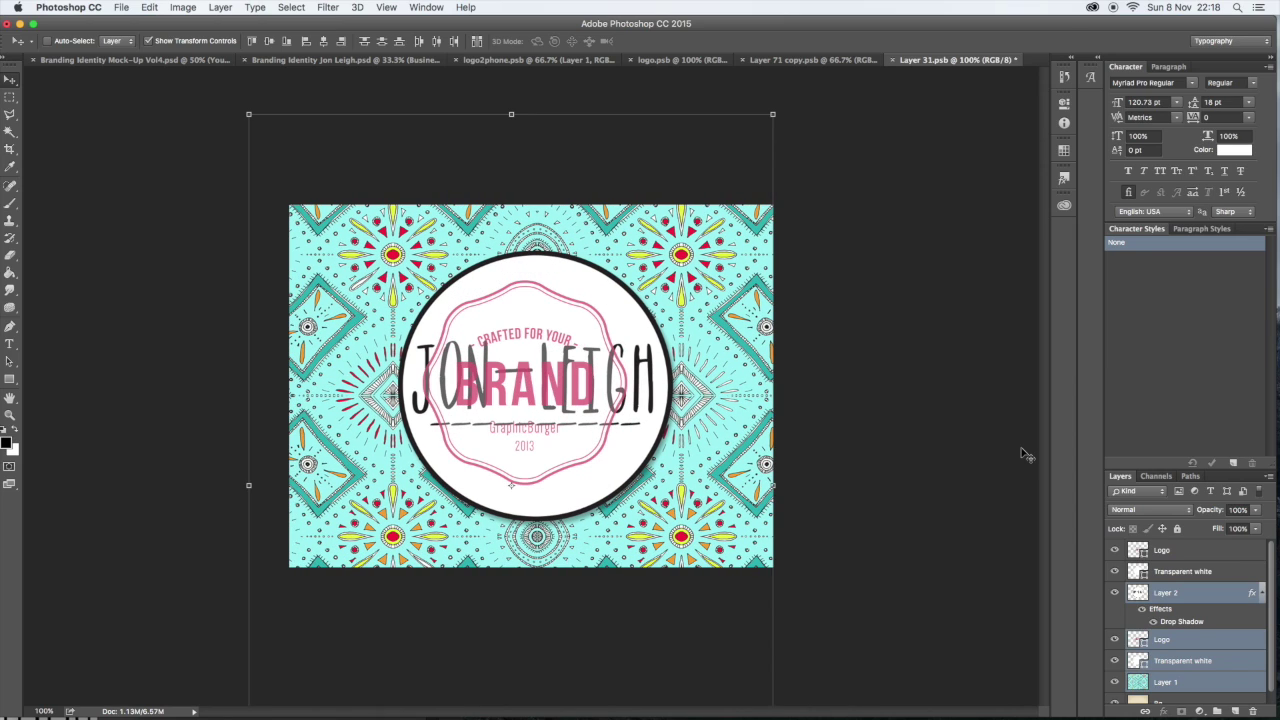
# - Hide the pink BRAND Logo, Transparent white overlay and lower Logo layers in the iPad design
pyautogui.click(1115, 551)
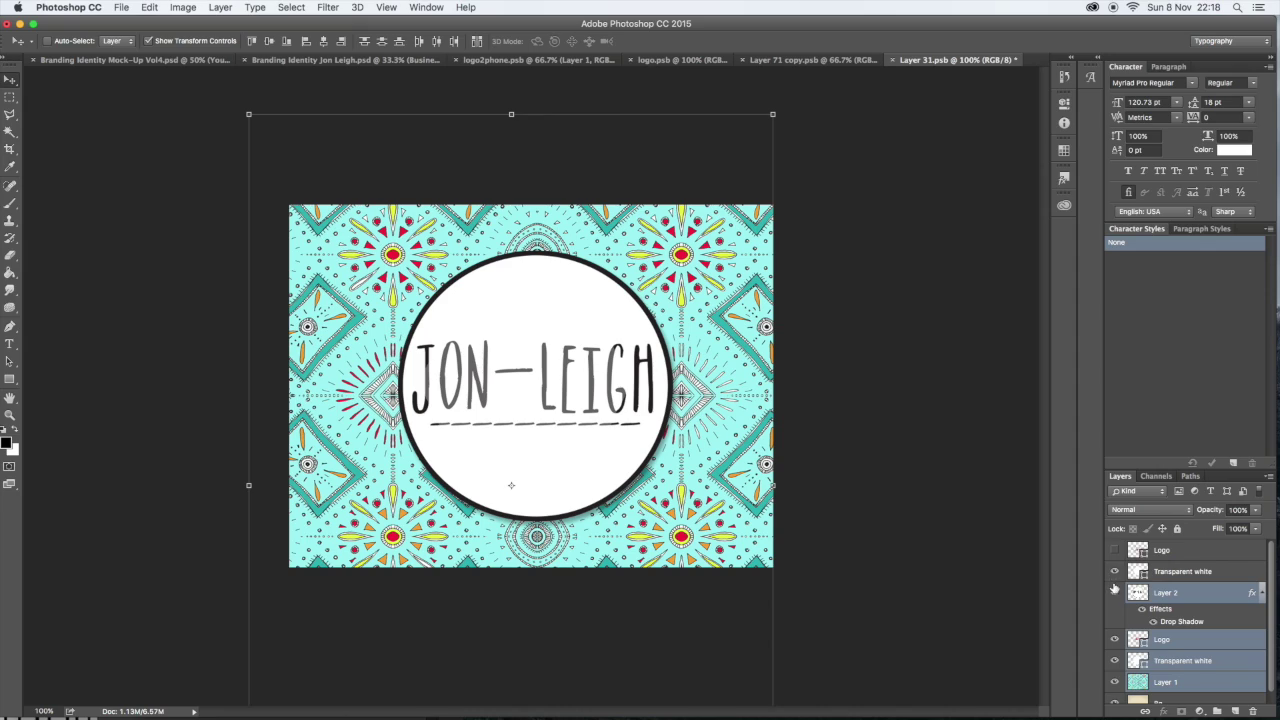
pyautogui.click(1115, 571)
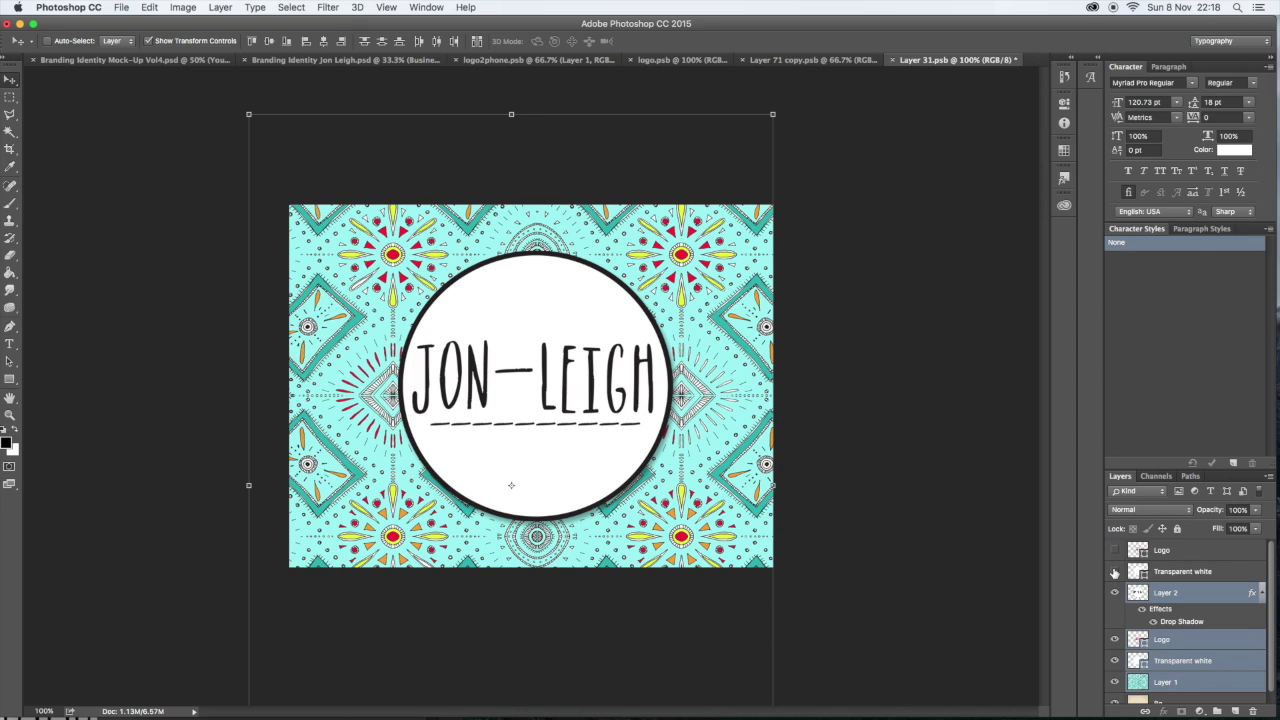
pyautogui.click(1115, 640)
pyautogui.click(121, 8)
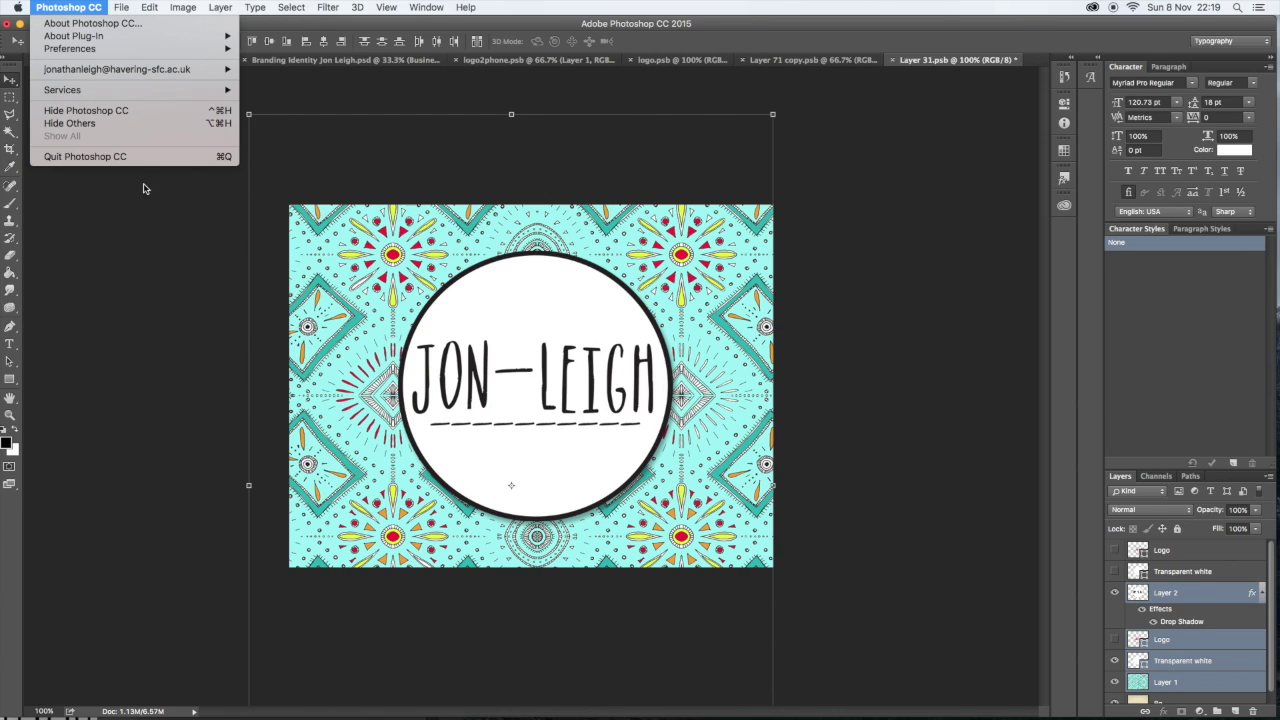
pyautogui.click(150, 190)
# - Save Layer 31.psb and return to Branding Identity Mock-Up Vol4.psd to view the updated iPad
pyautogui.click(150, 60)
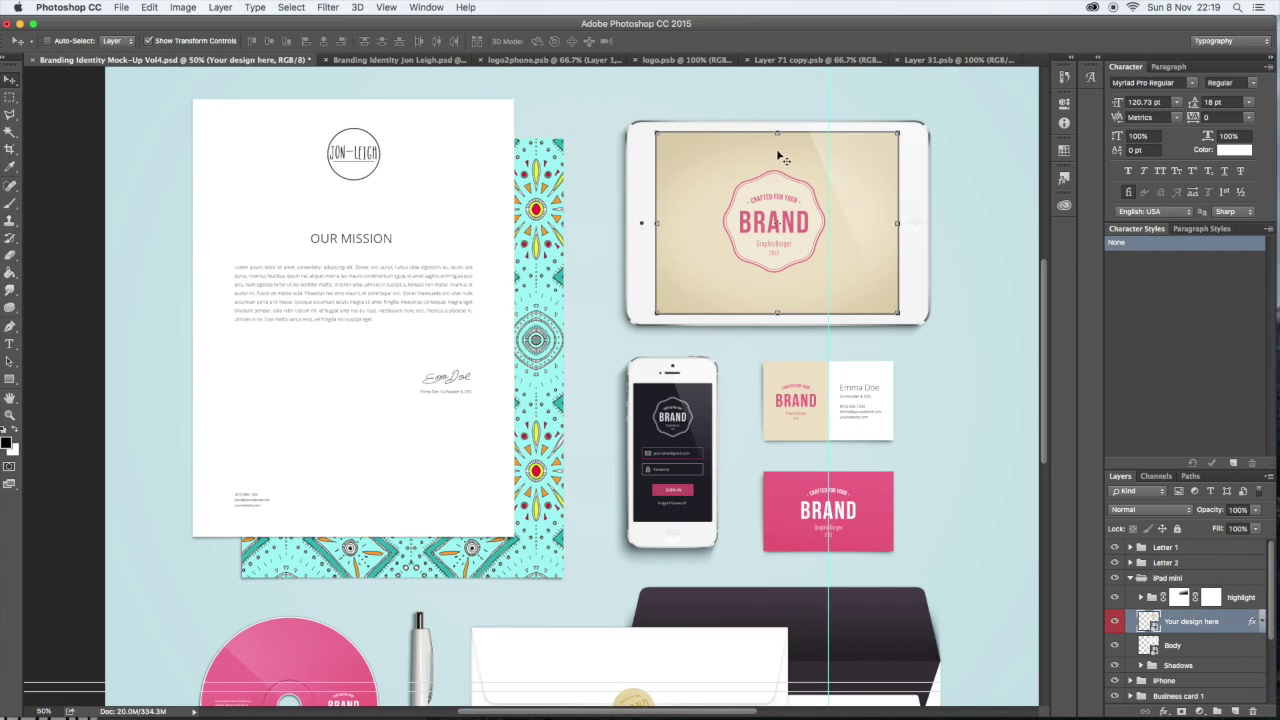
pyautogui.click(947, 62)
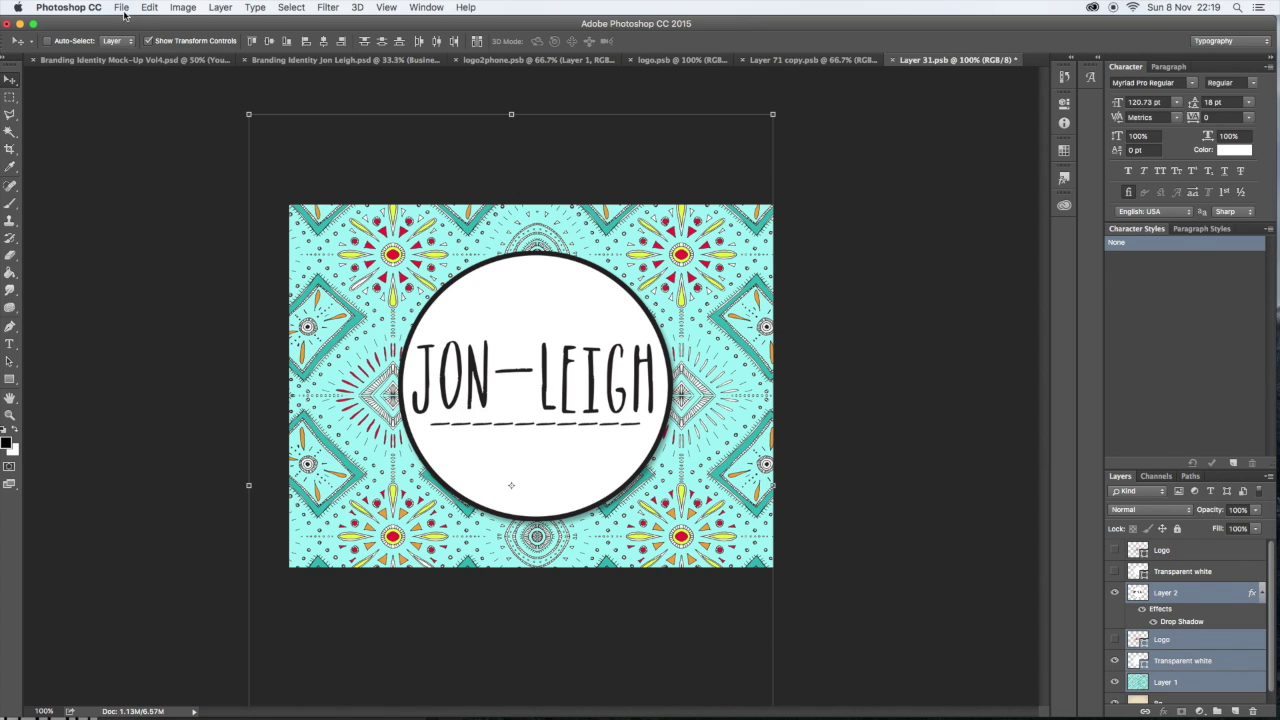
pyautogui.click(122, 8)
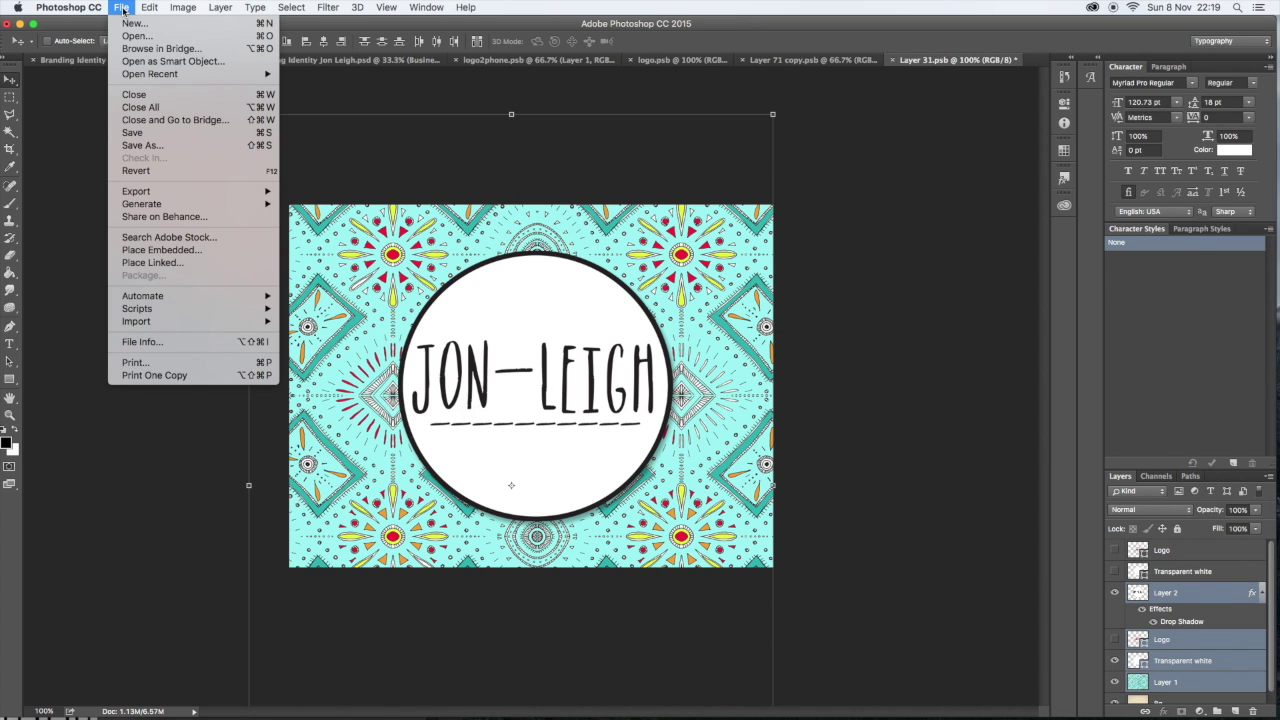
pyautogui.click(134, 132)
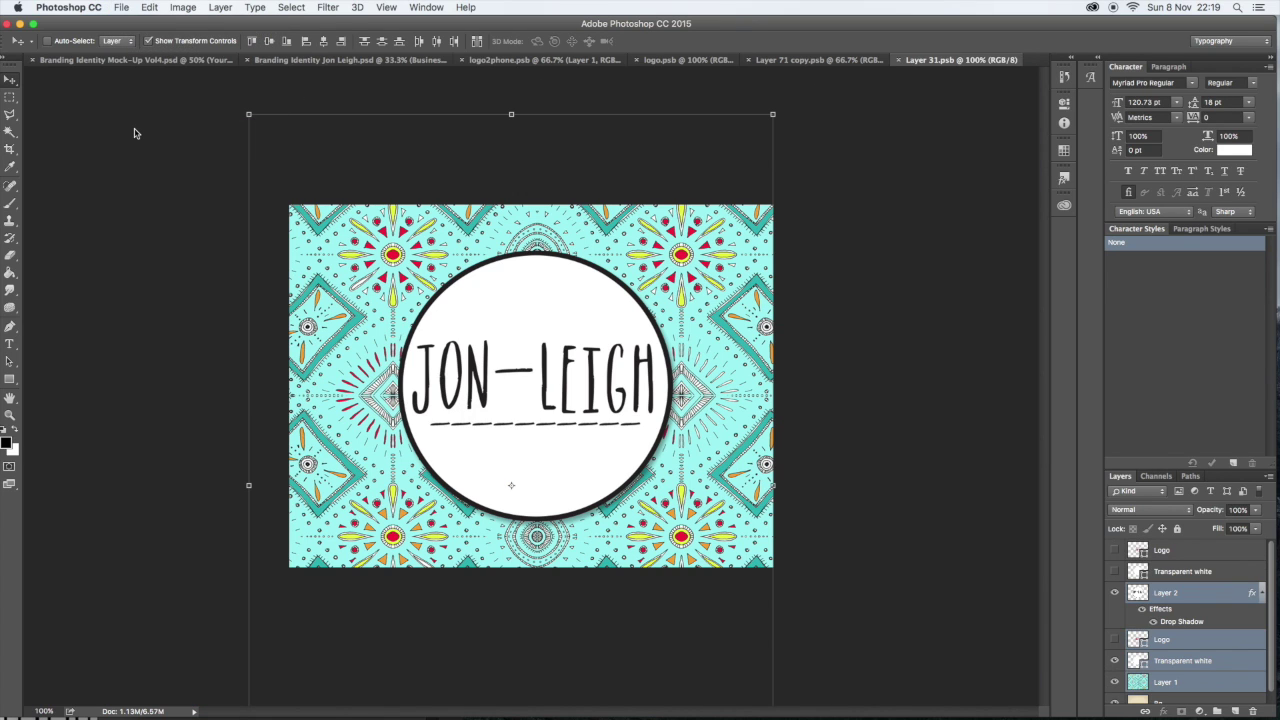
pyautogui.click(137, 61)
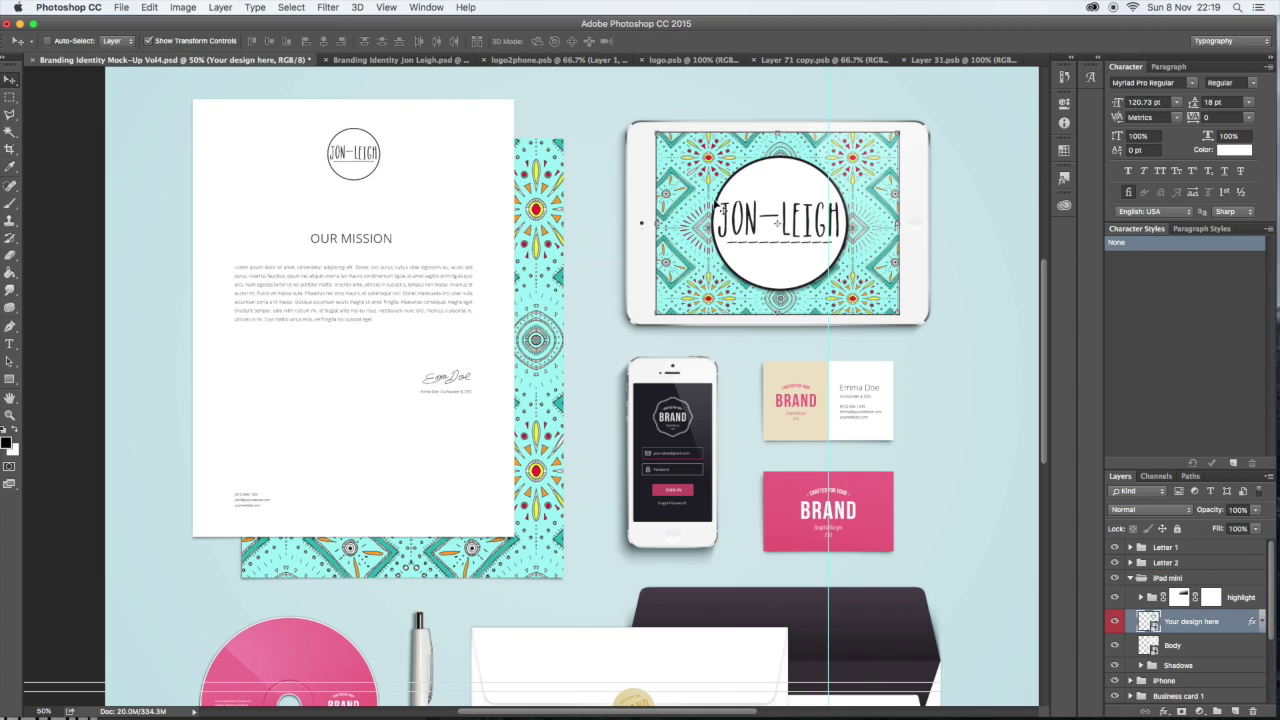
# - Scale the JON-LEIGH circle on Layer 2 down to about 66% and move it up-left
pyautogui.click(938, 62)
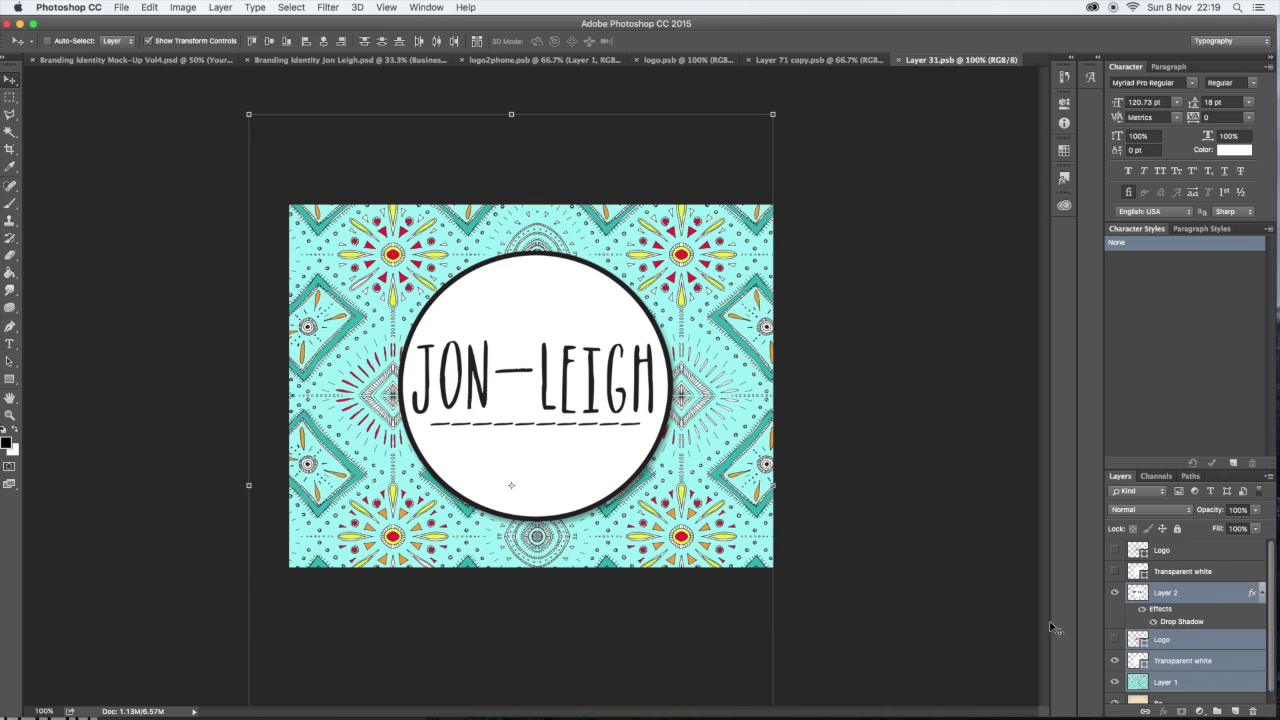
pyautogui.click(1186, 600)
pyautogui.click(1115, 593)
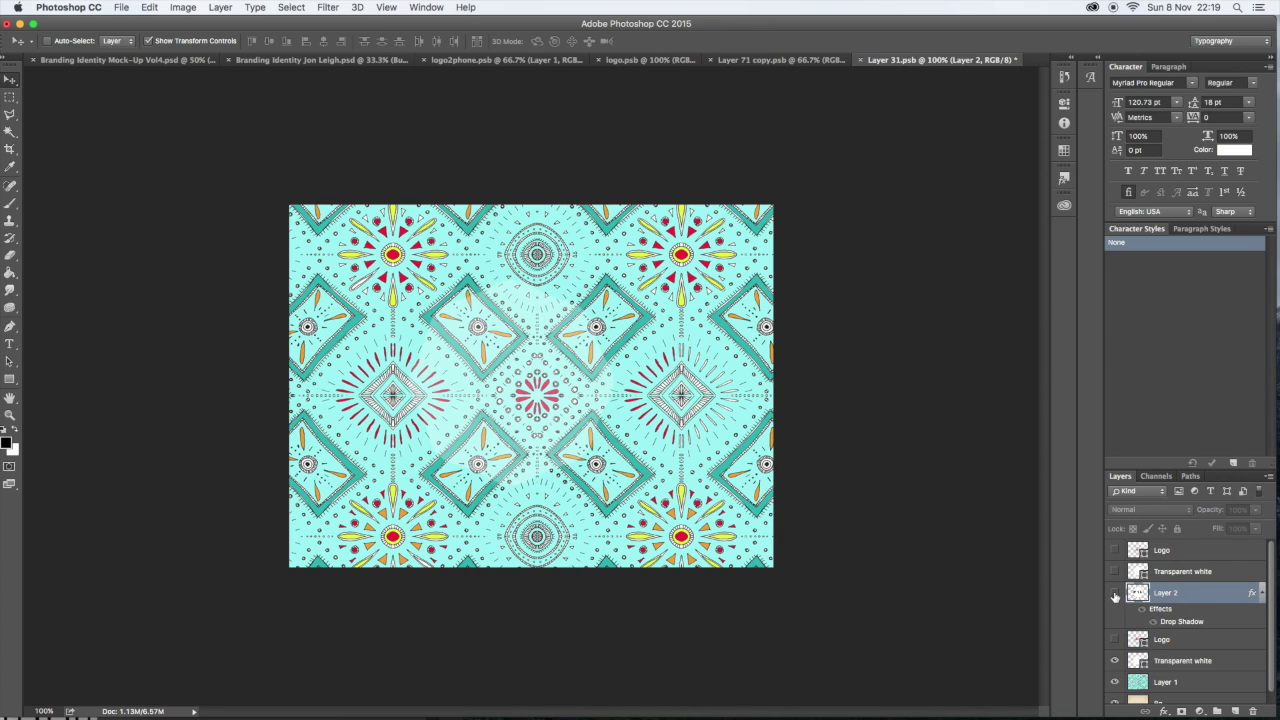
pyautogui.click(1115, 593)
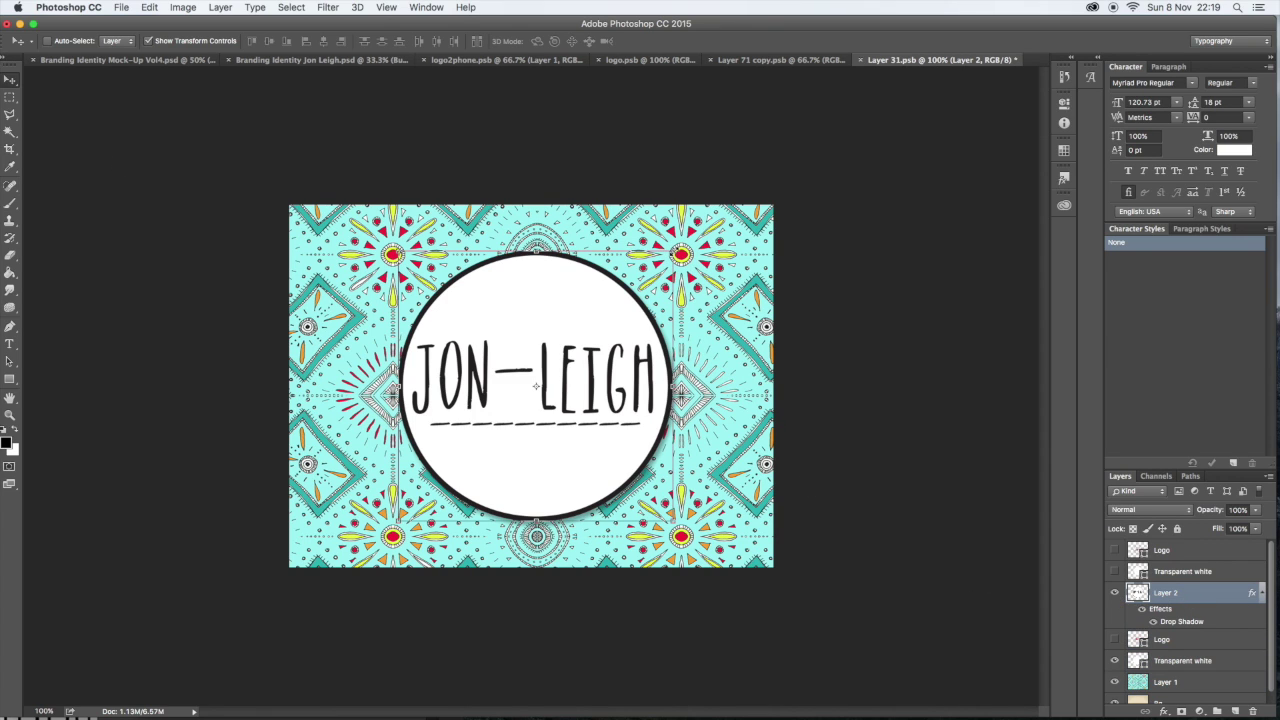
pyautogui.moveTo(678, 249); pyautogui.dragTo(583, 335)
pyautogui.moveTo(524, 398); pyautogui.dragTo(457, 319)
pyautogui.click(9, 80)
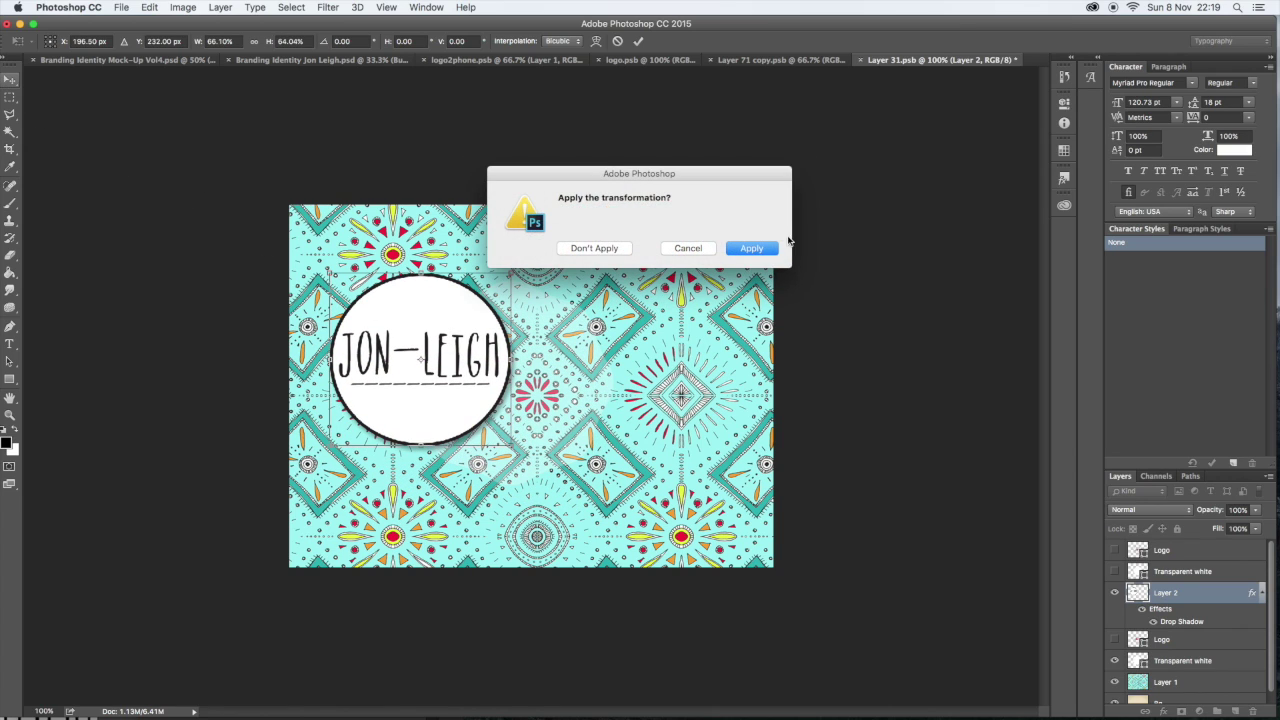
pyautogui.press('Return')
# - Save Layer 31.psb and go back to the branding mock-up document
pyautogui.click(126, 8)
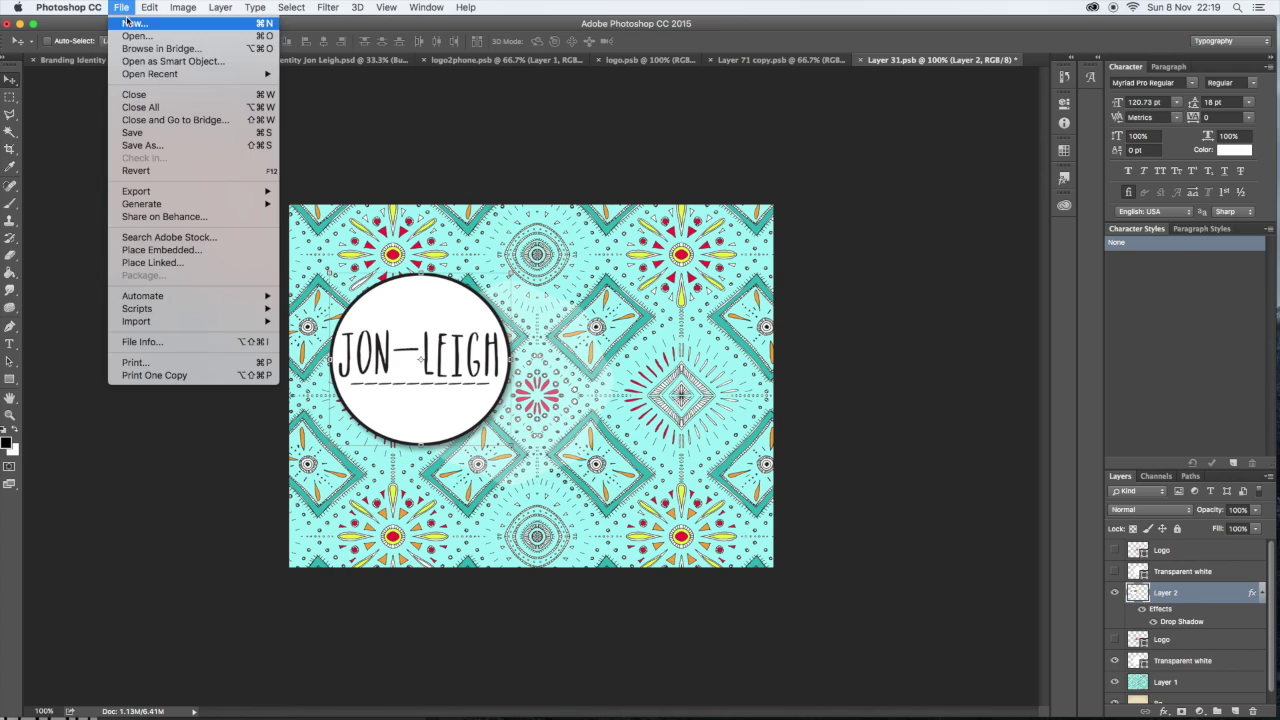
pyautogui.click(141, 134)
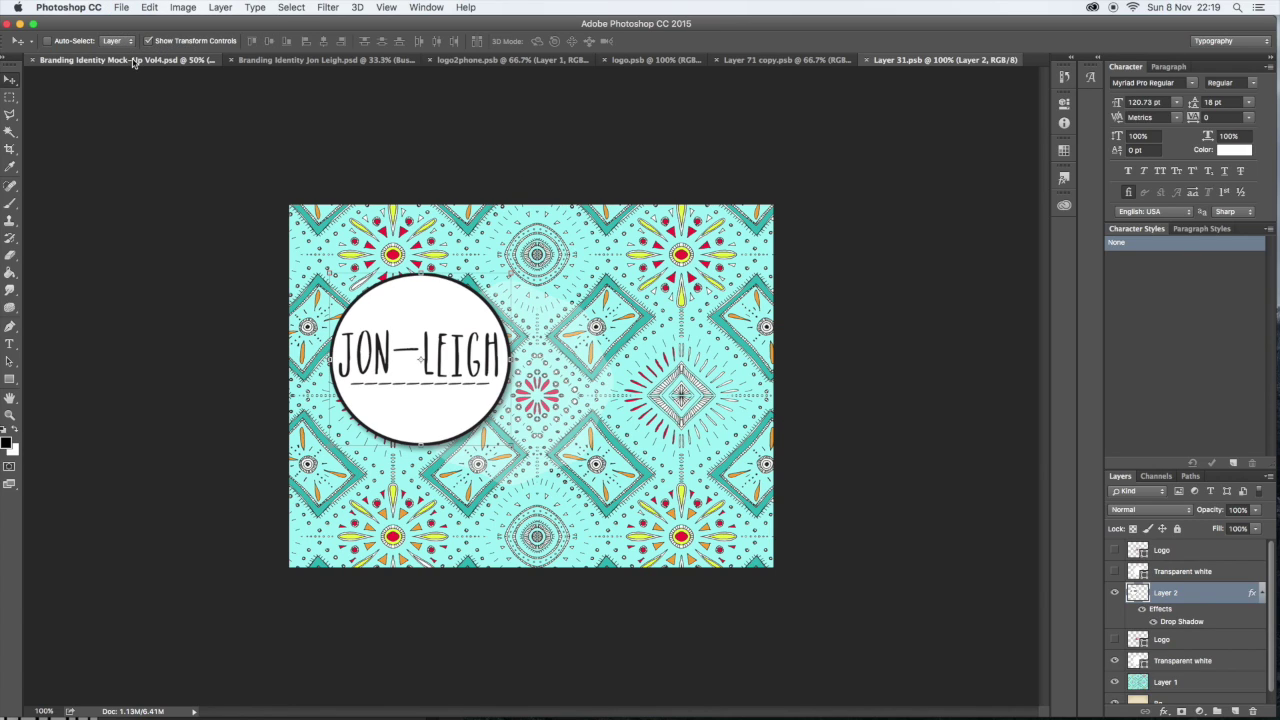
pyautogui.click(133, 60)
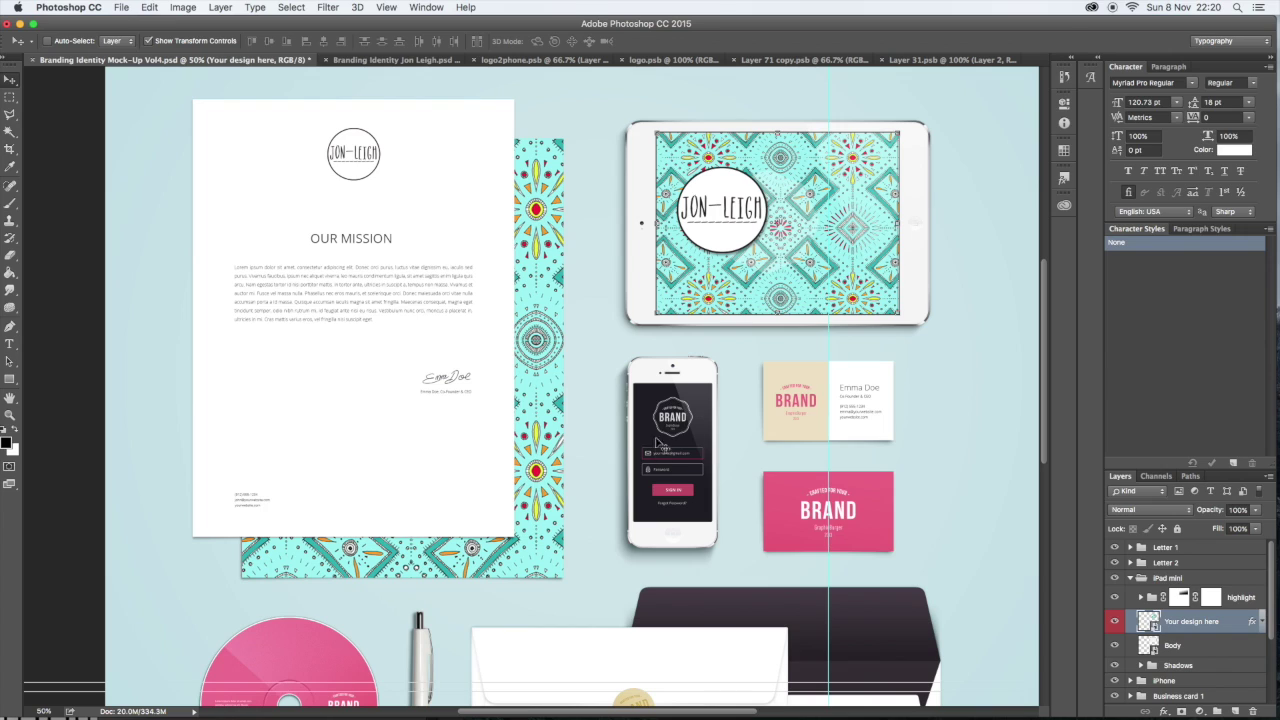
# - Scroll down the mock-up and collapse the iPad mini layer group
pyautogui.scroll(-5, 667, 450)
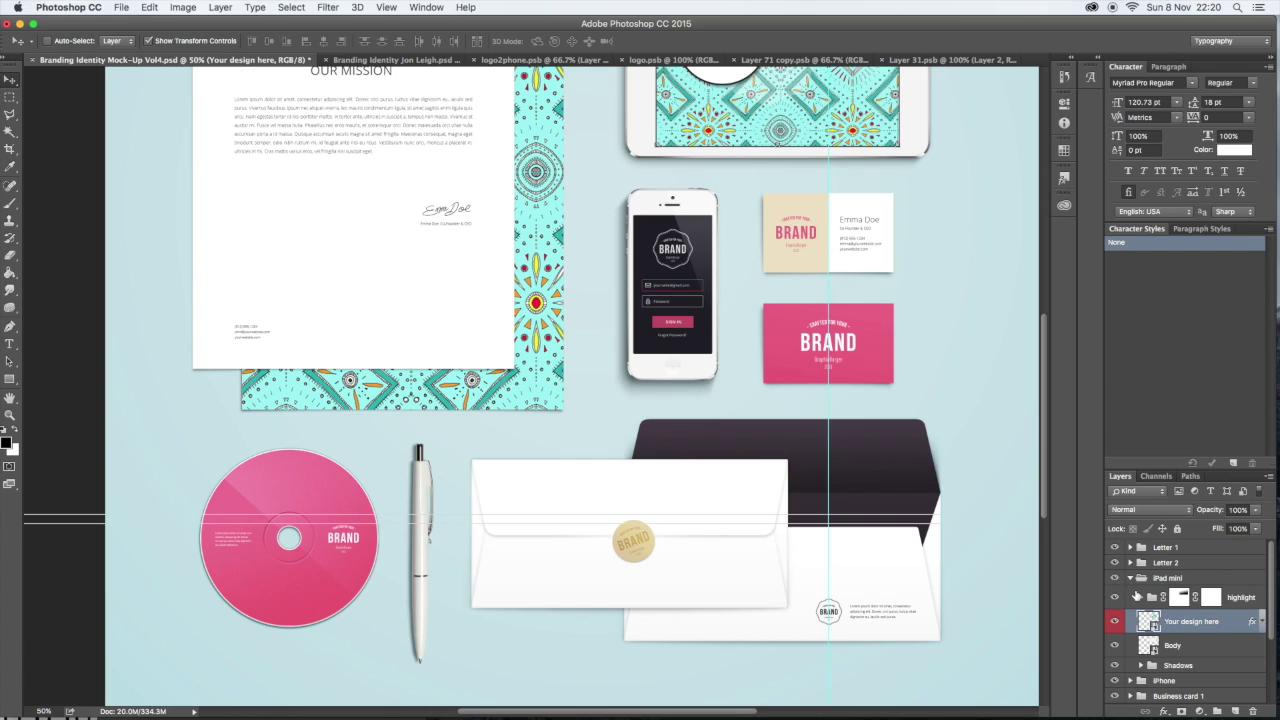
pyautogui.click(1130, 578)
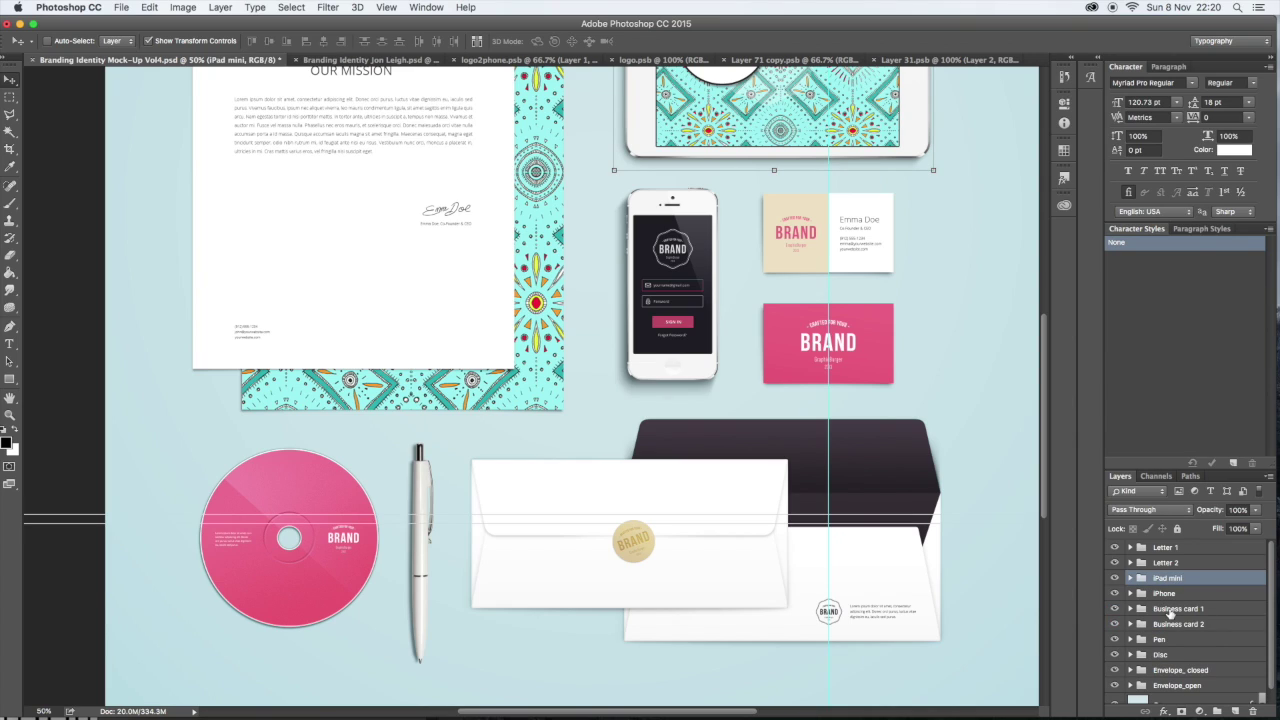
pyautogui.scroll(-1, 1170, 613)
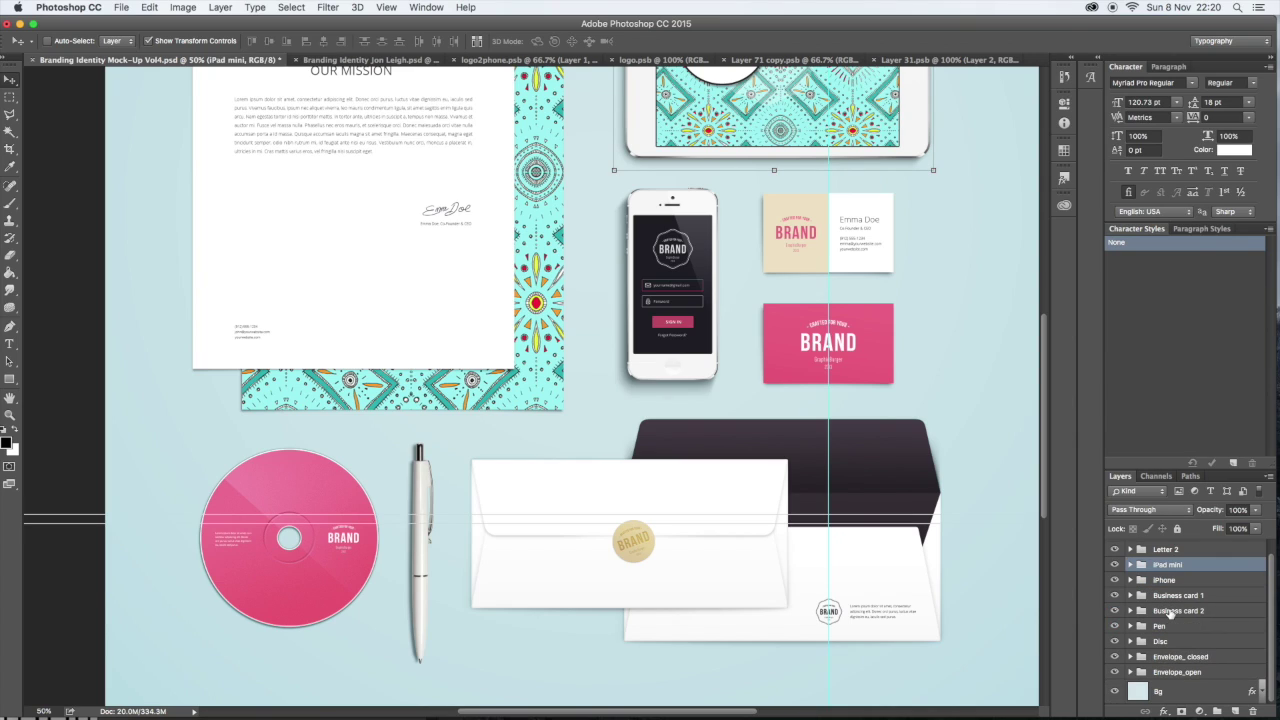
# - Expand the iPhone group and open its 'Your design here' smart object for editing
pyautogui.click(1128, 580)
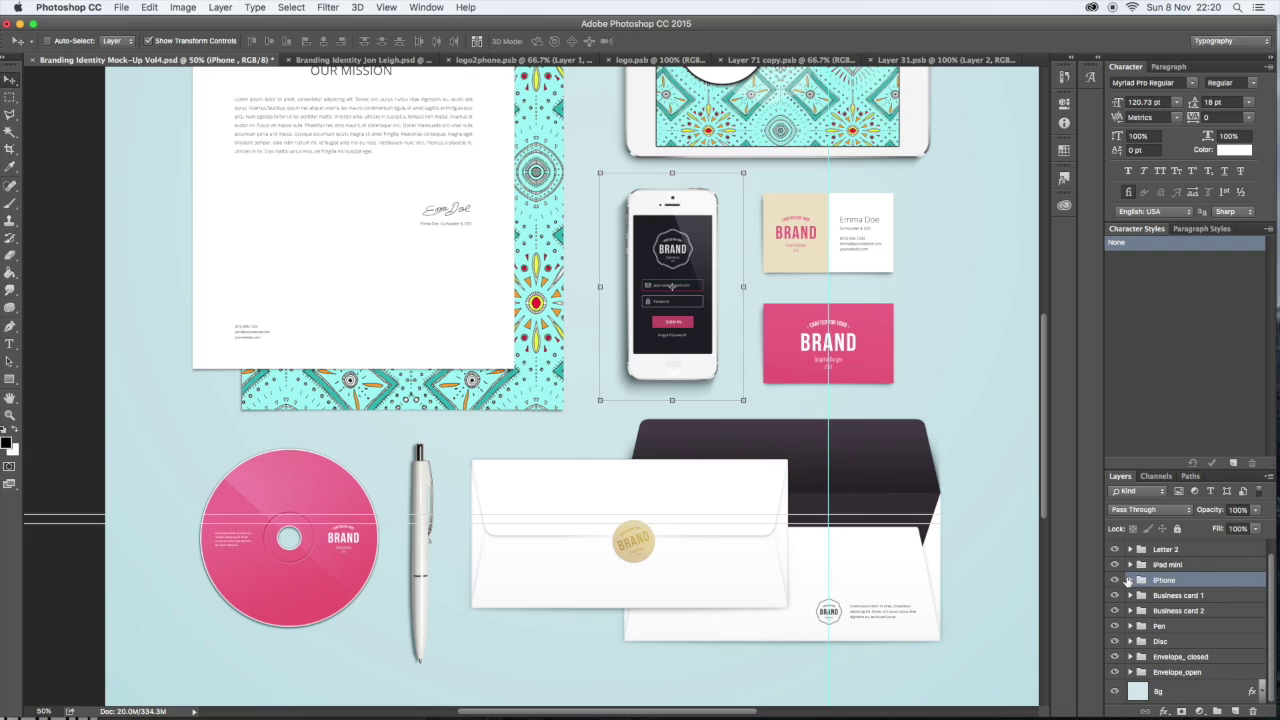
pyautogui.click(1130, 580)
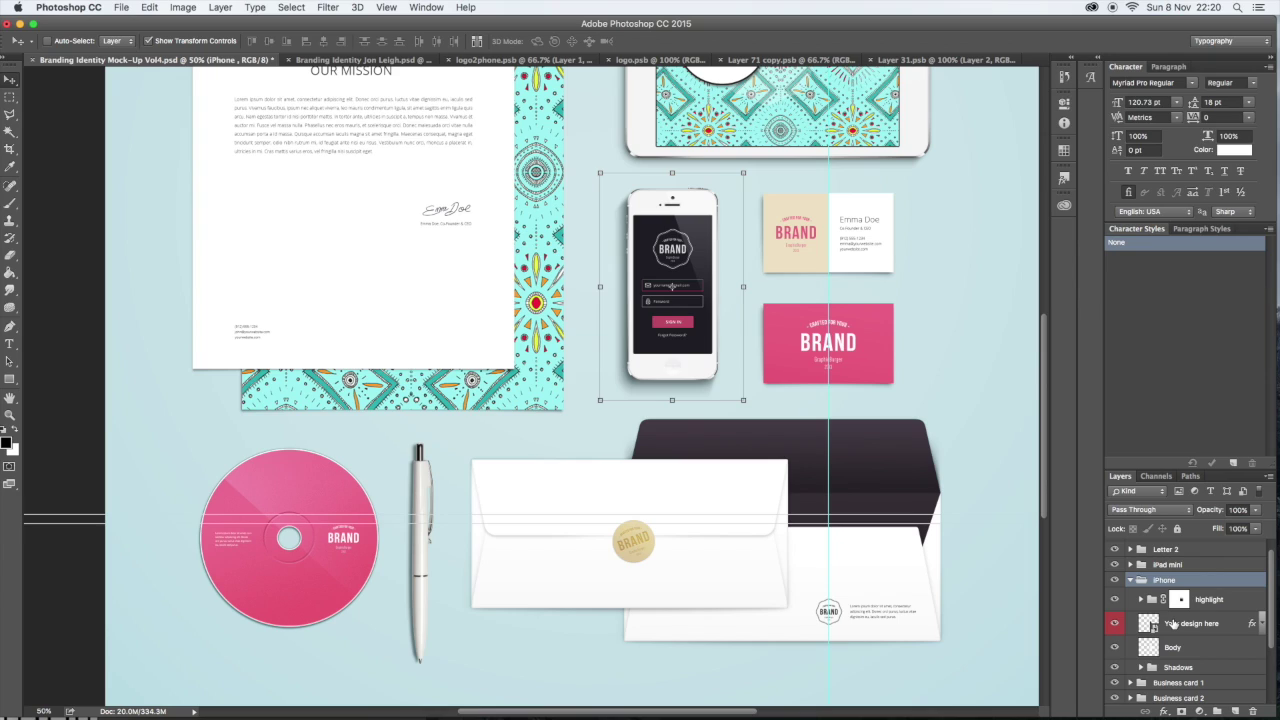
pyautogui.doubleClick(1173, 623)
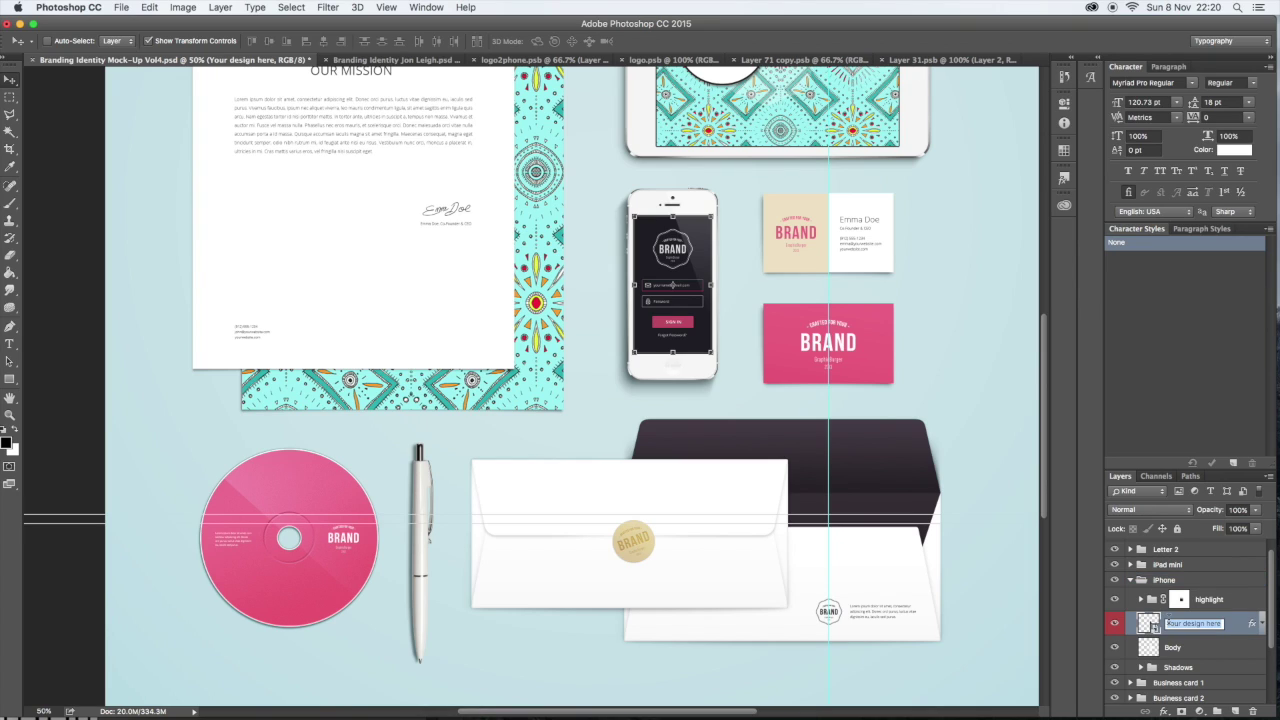
pyautogui.doubleClick(1146, 623)
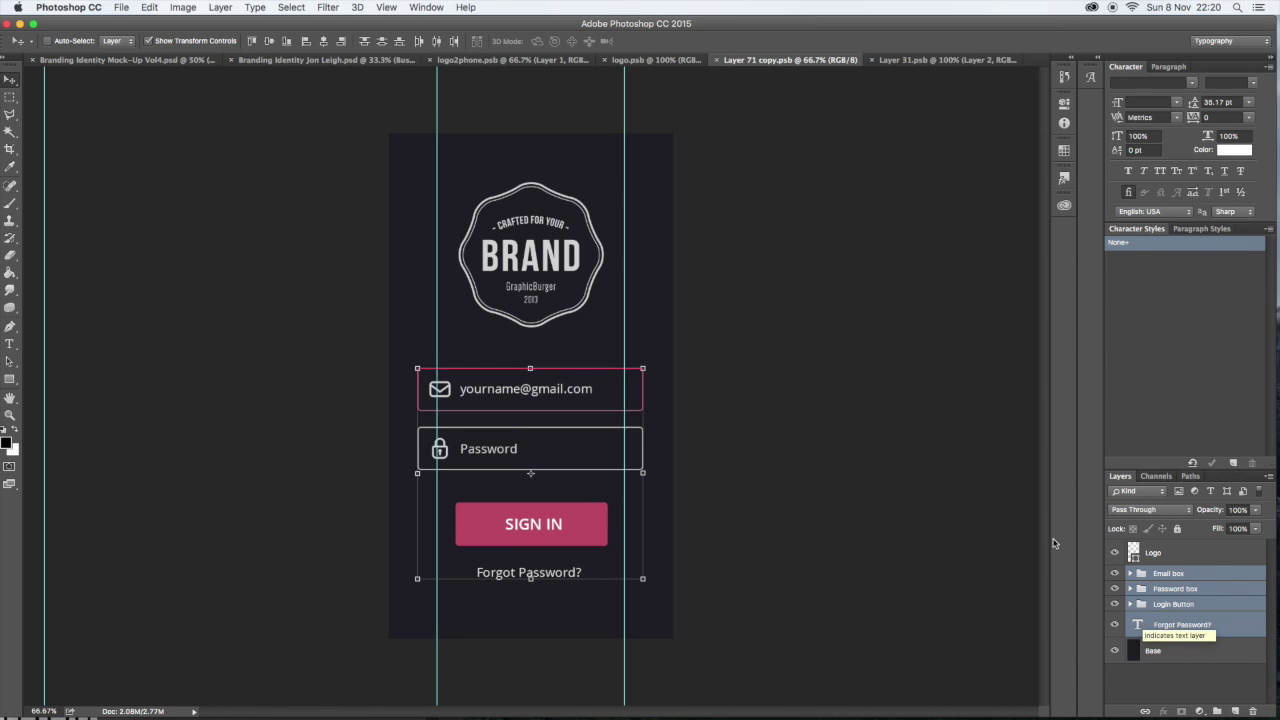
# - Paste the turquoise pattern into the phone screen and place it below the BRAND badge
pyautogui.click(152, 7)
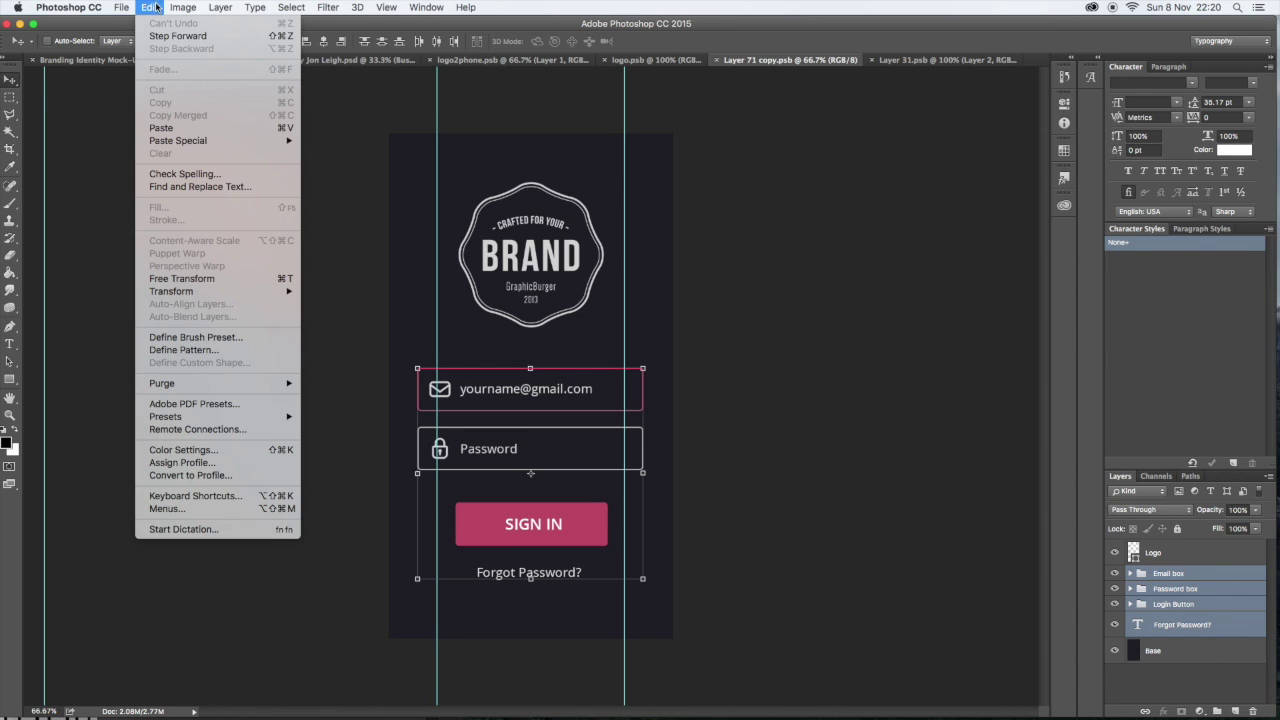
pyautogui.click(162, 127)
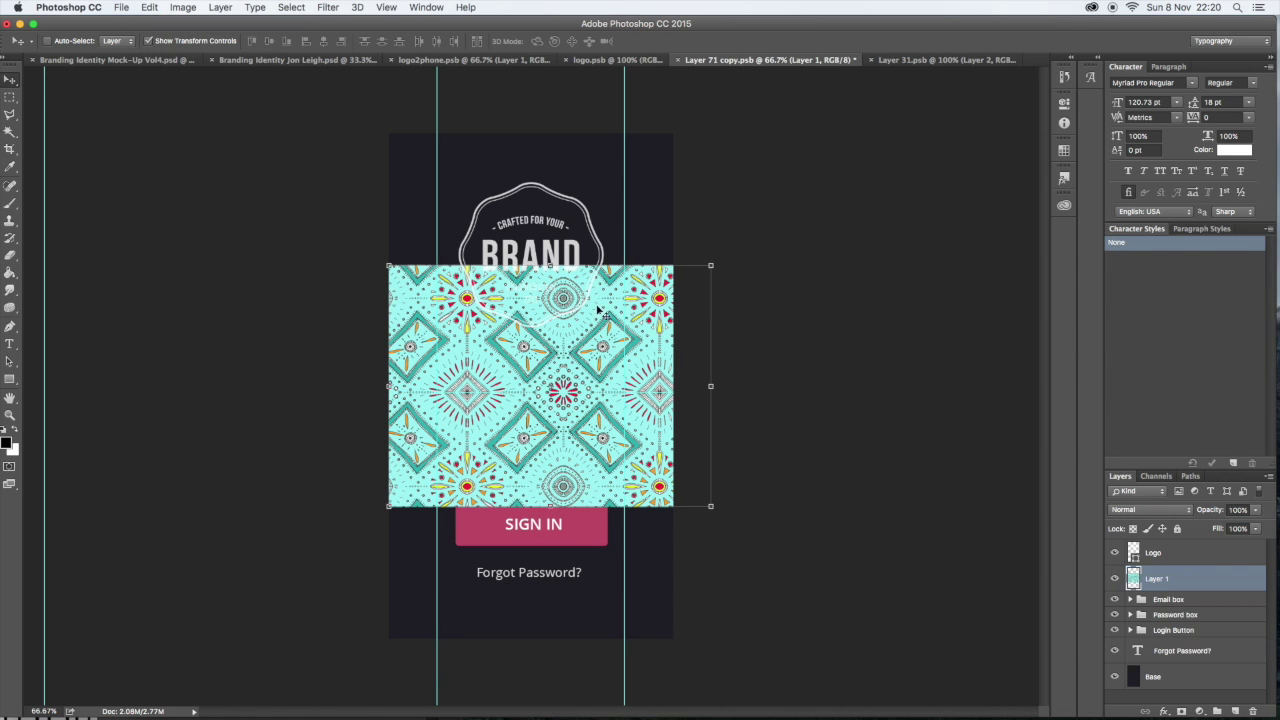
pyautogui.moveTo(594, 357); pyautogui.dragTo(576, 277)
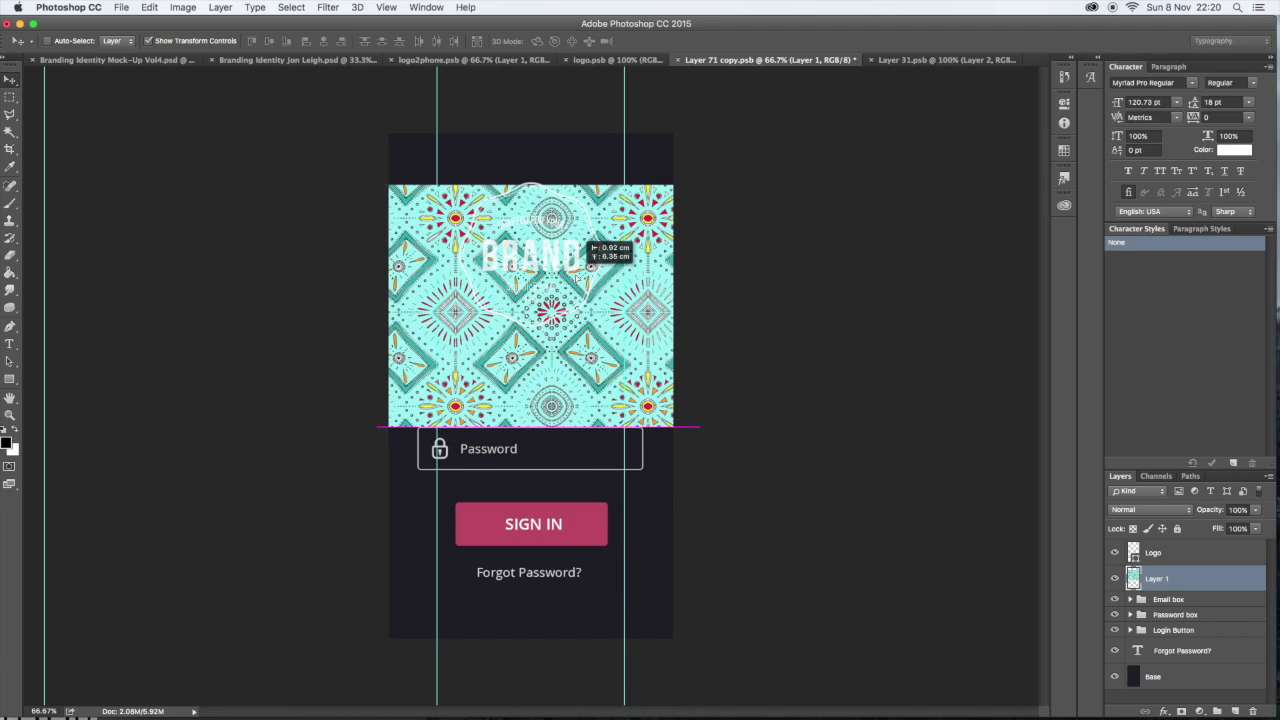
pyautogui.moveTo(580, 337); pyautogui.dragTo(560, 520)
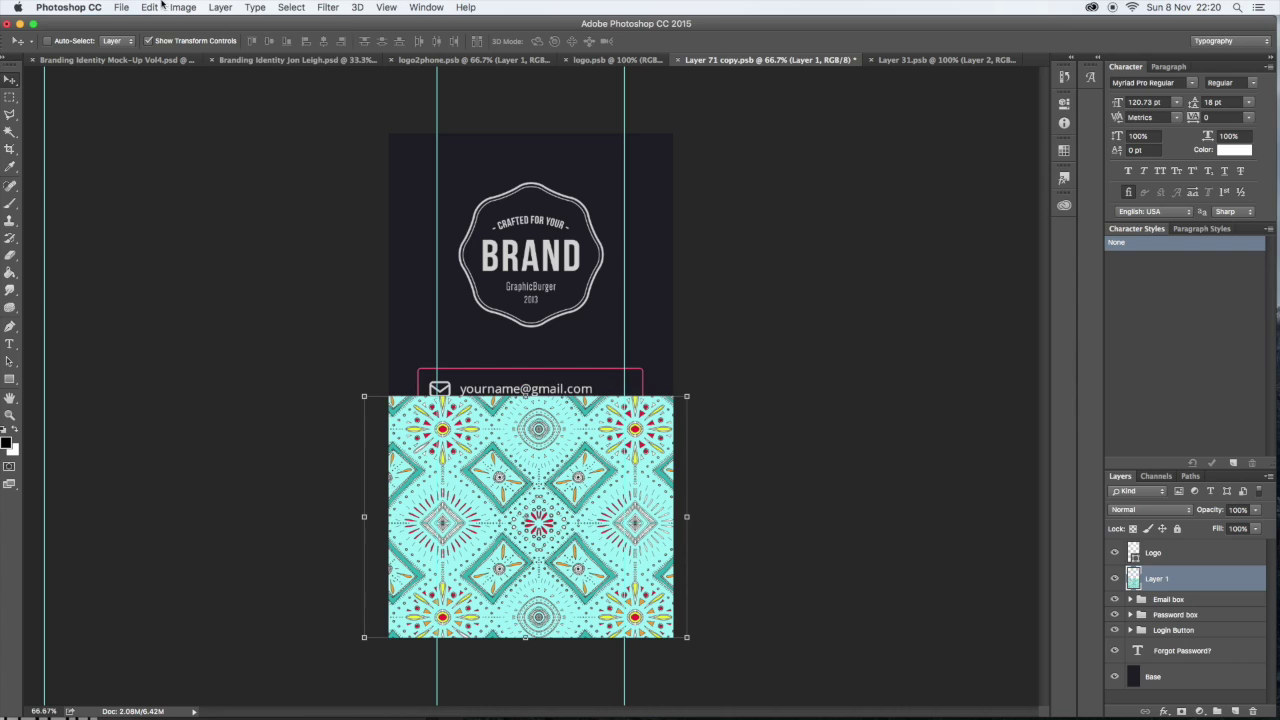
# - Save Layer 71 copy.psb and return to the branding mock-up document
pyautogui.click(121, 7)
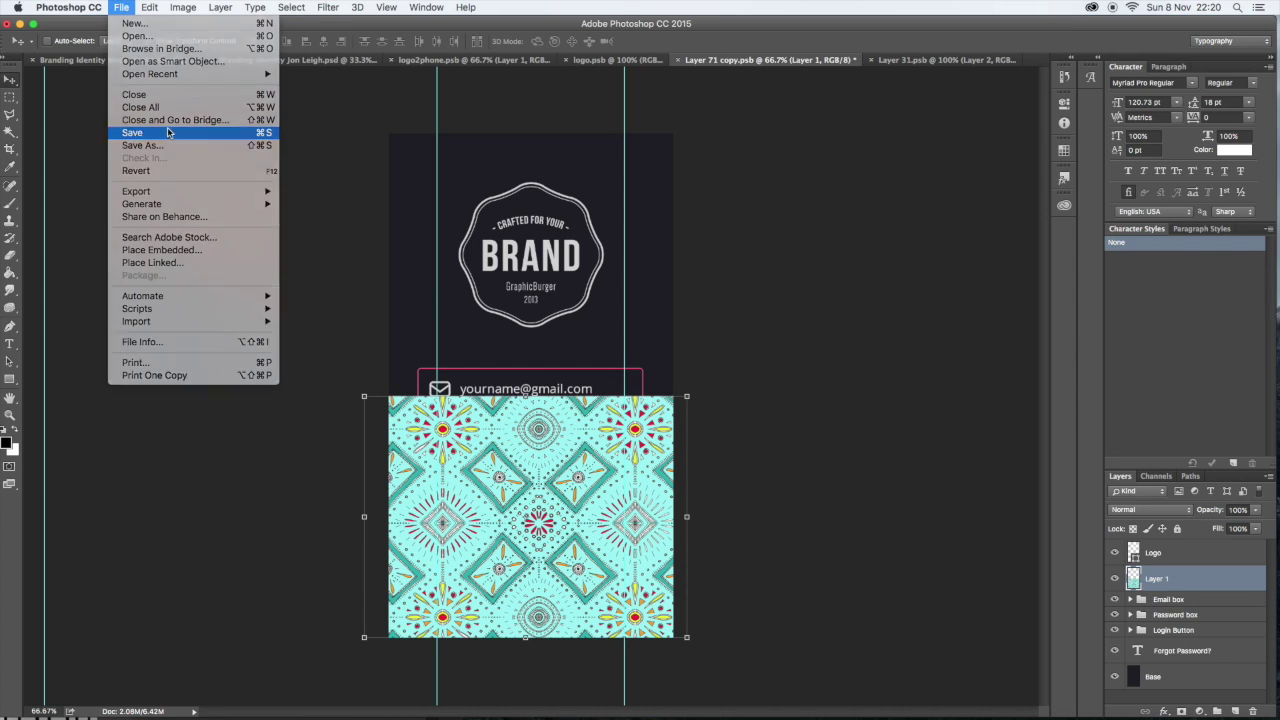
pyautogui.click(130, 131)
pyautogui.click(135, 60)
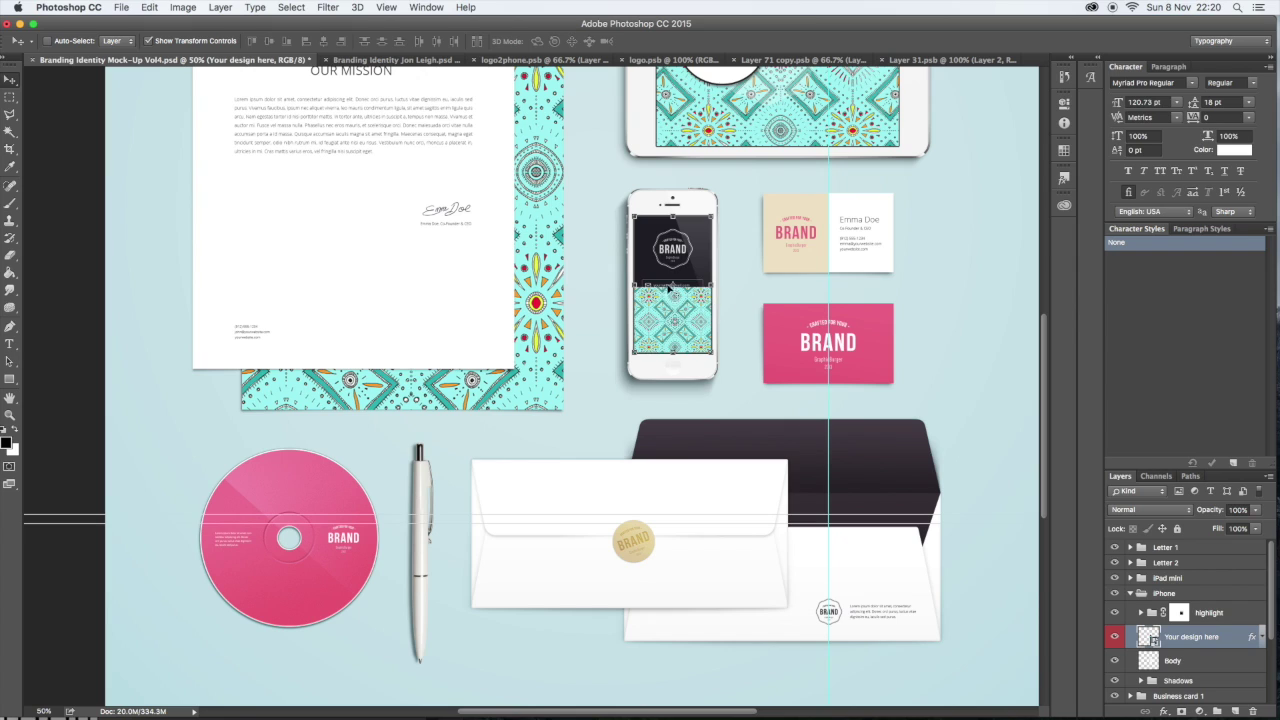
# - Collapse the iPhone group and expand the Business card 1 group in the Layers panel
pyautogui.scroll(4, 740, 276)
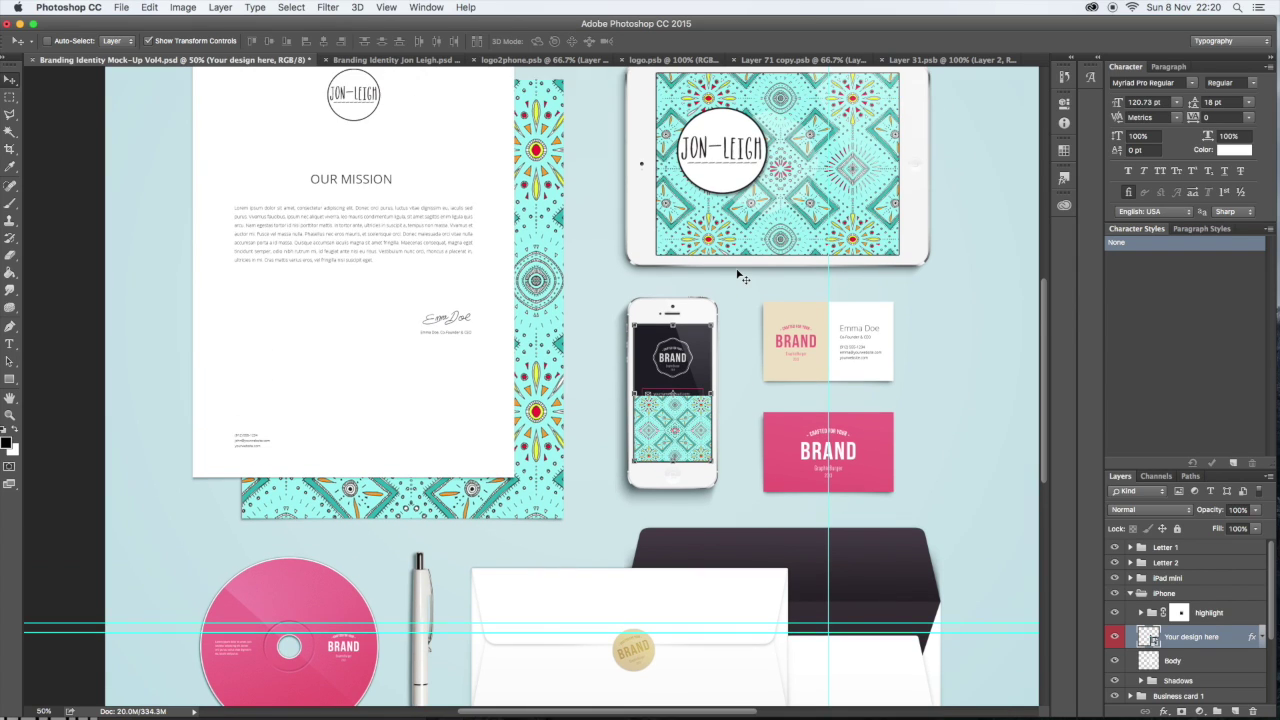
pyautogui.scroll(2, 742, 277)
pyautogui.scroll(-3, 740, 277)
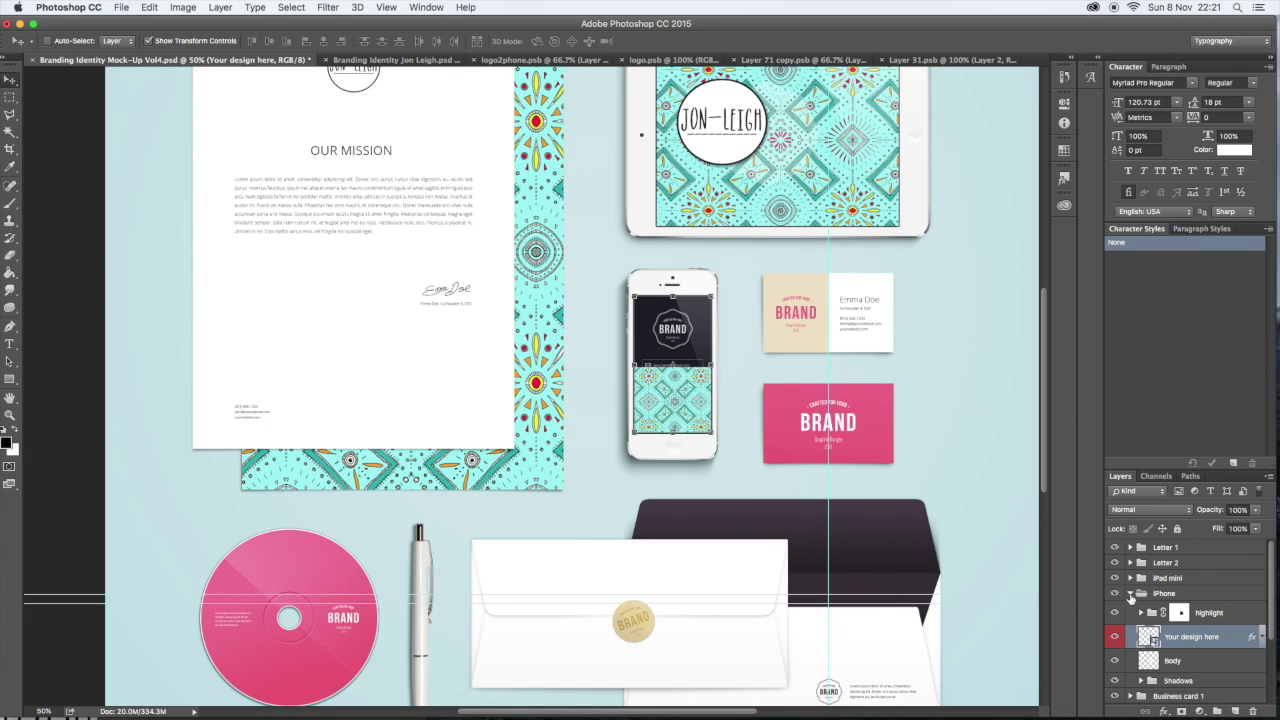
pyautogui.click(1130, 593)
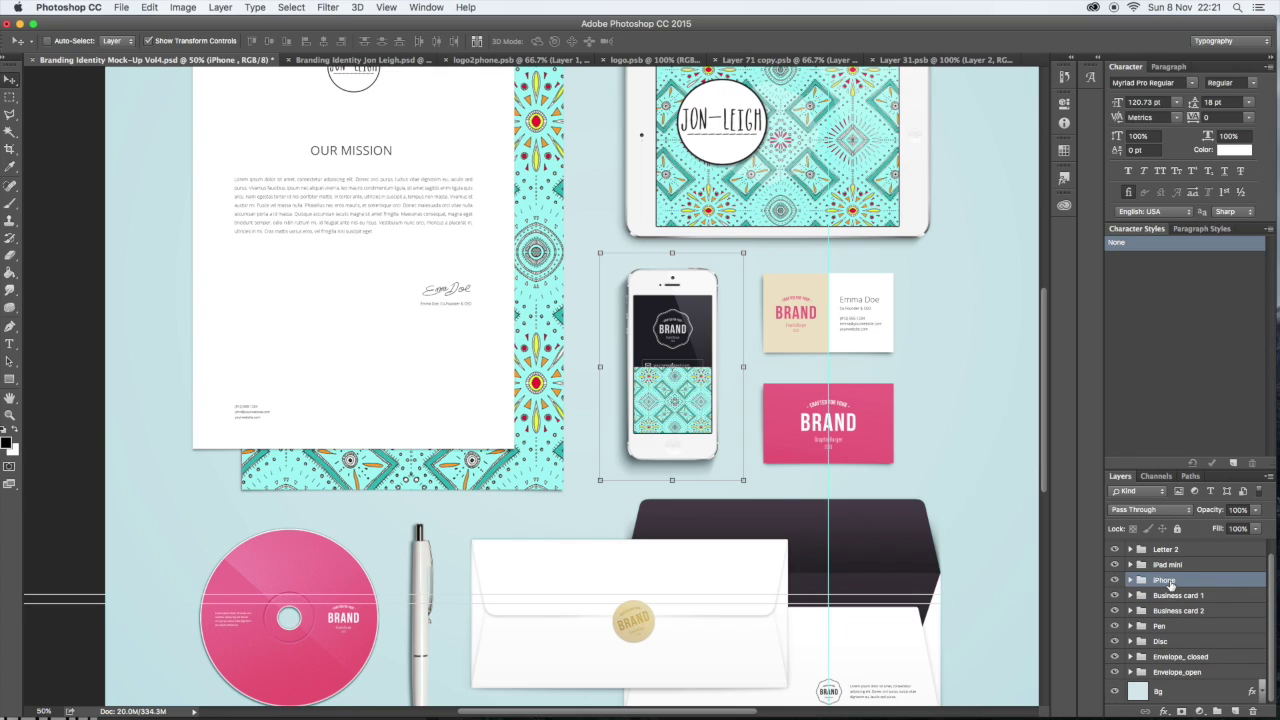
pyautogui.click(1131, 596)
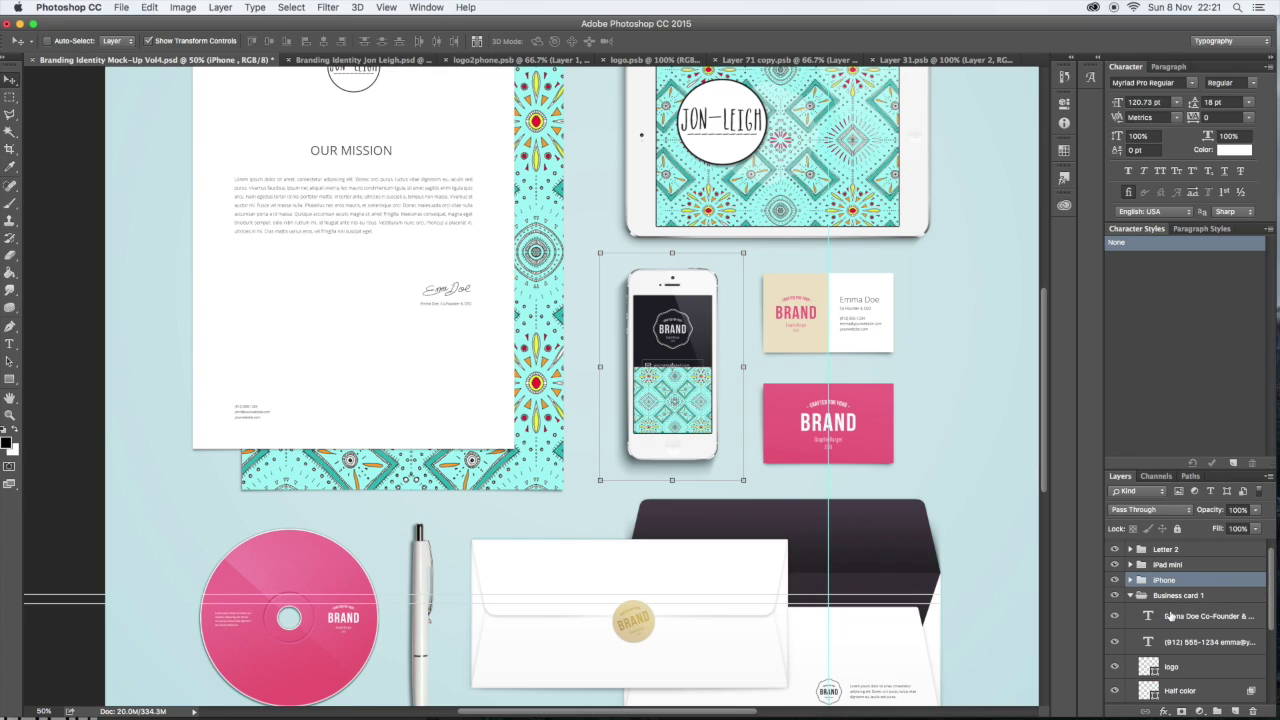
pyautogui.scroll(-2, 1165, 615)
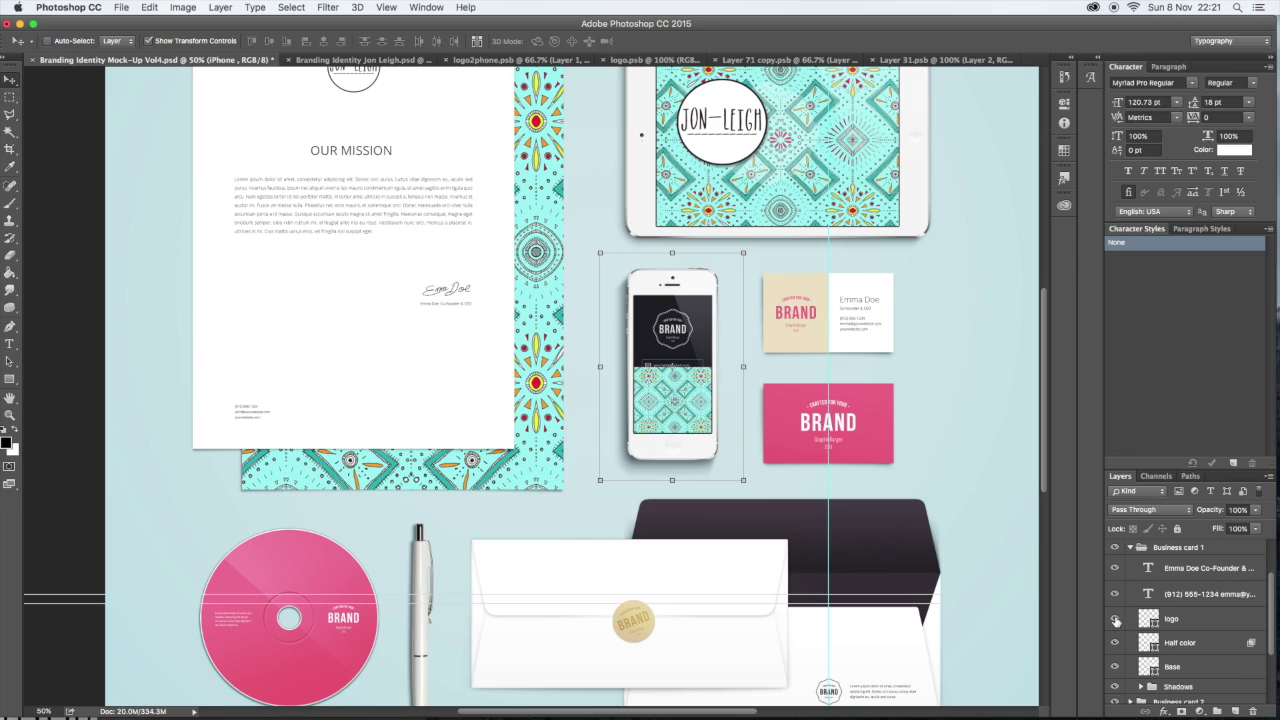
# - Identify the business card's pink BRAND logo layer by toggling its visibility, and select it
pyautogui.click(1116, 621)
pyautogui.click(1116, 621)
pyautogui.click(1192, 621)
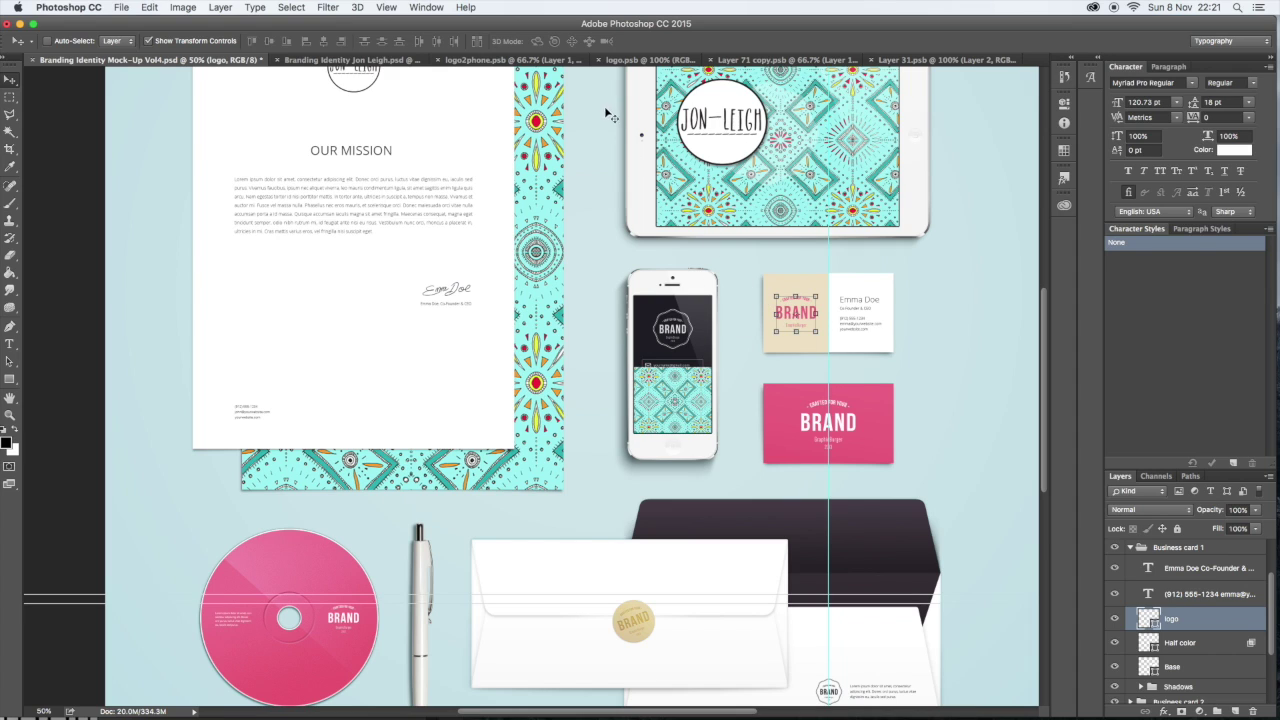
pyautogui.click(627, 60)
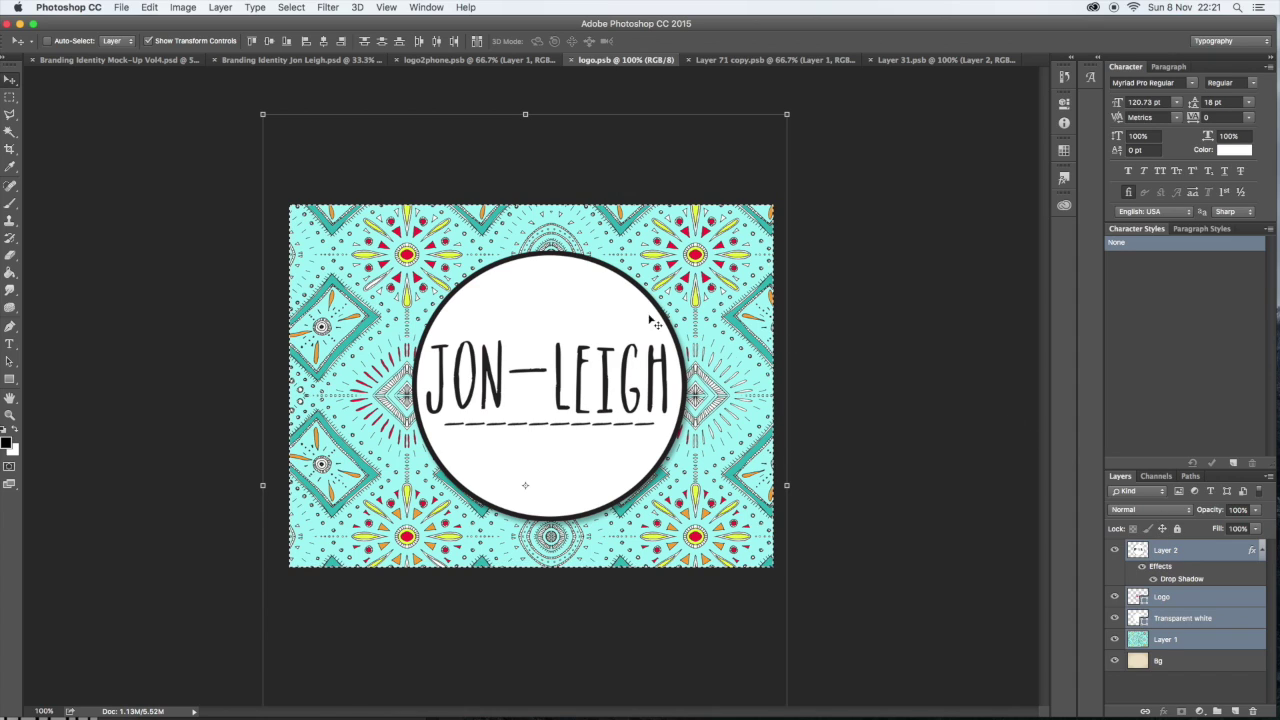
# - Copy the JON-LEIGH logo on Layer 2 of logo.psb and return to the mock-up
pyautogui.click(1186, 580)
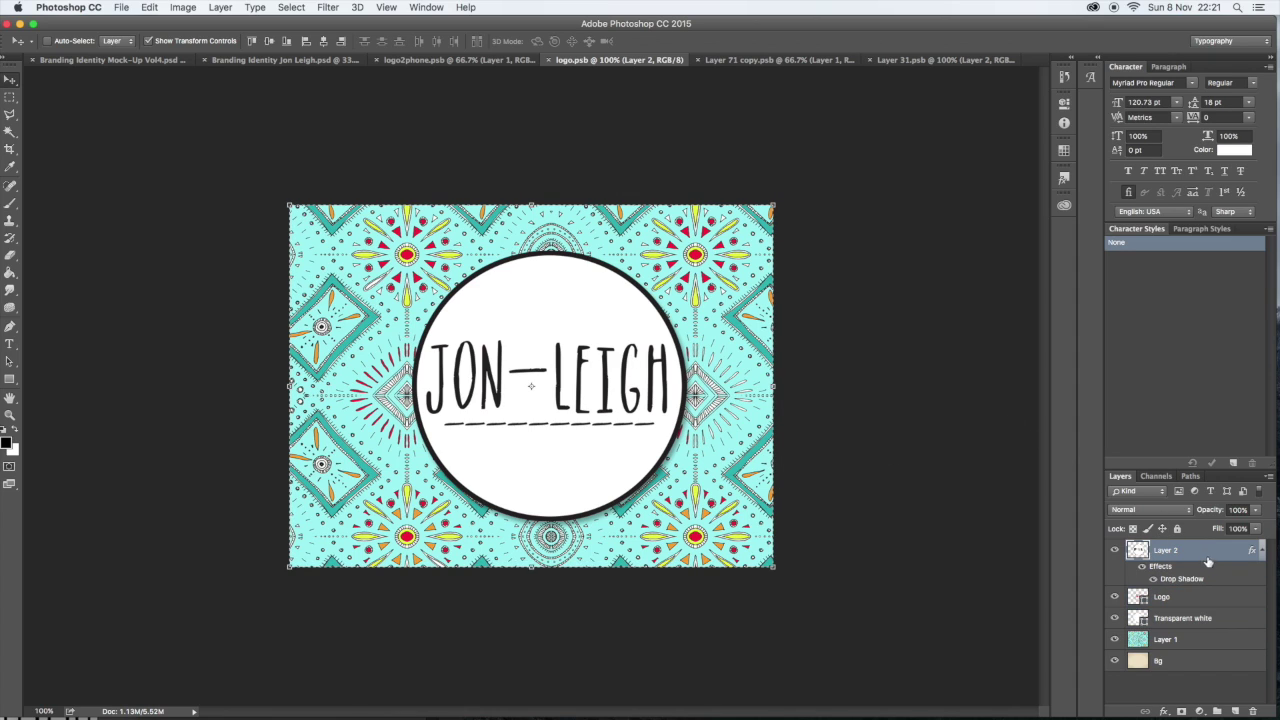
pyautogui.click(152, 7)
pyautogui.click(172, 103)
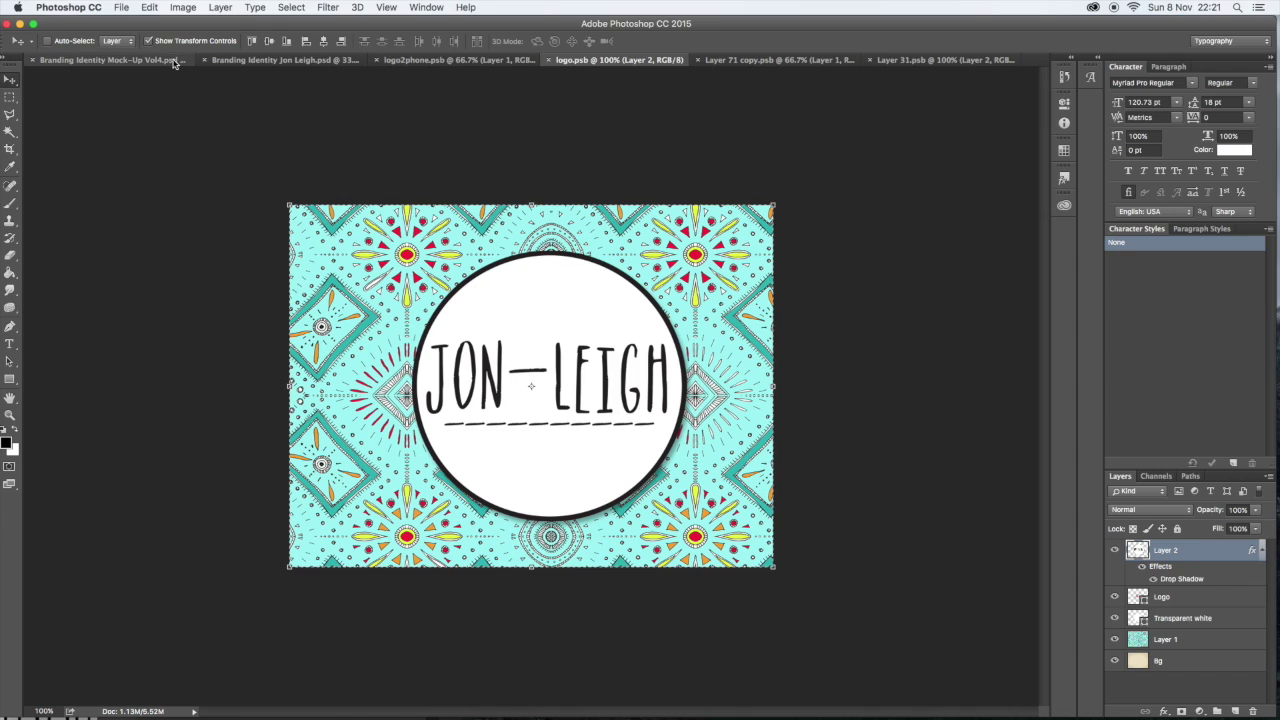
pyautogui.click(172, 60)
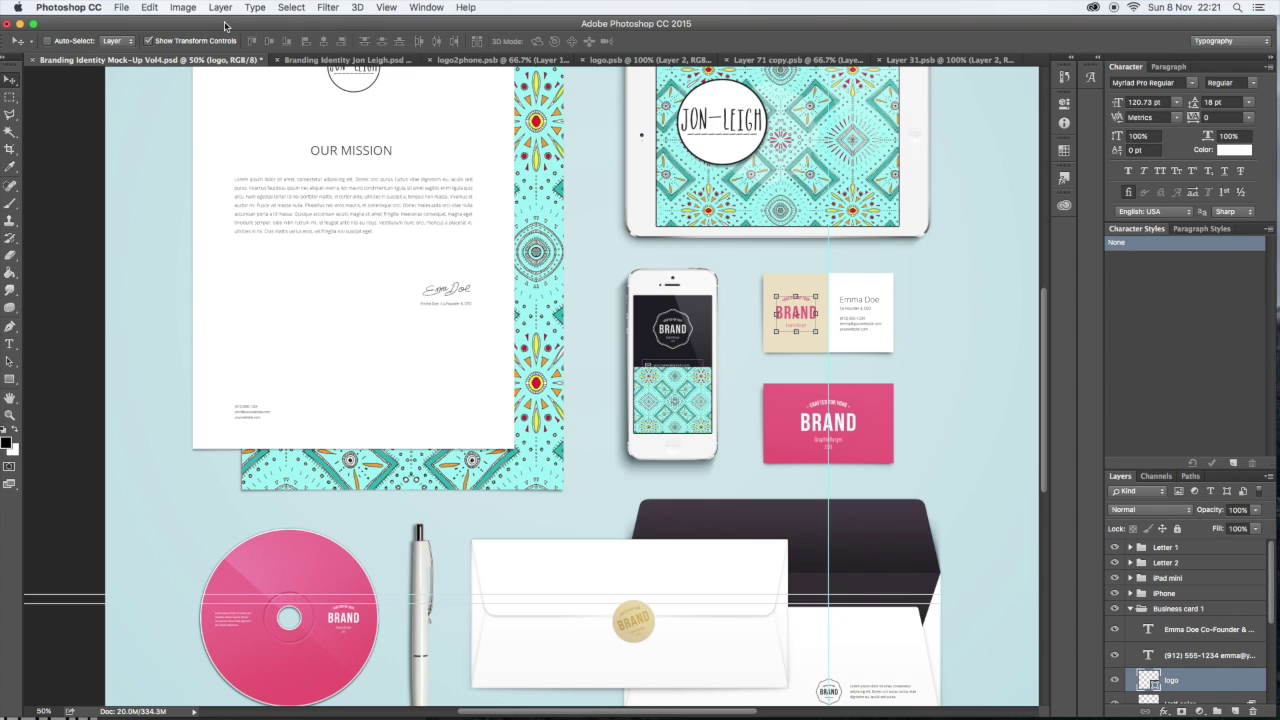
# - Start a new layer, proposed as Layer 3, from the Layers panel menu
pyautogui.scroll(-2, 1224, 636)
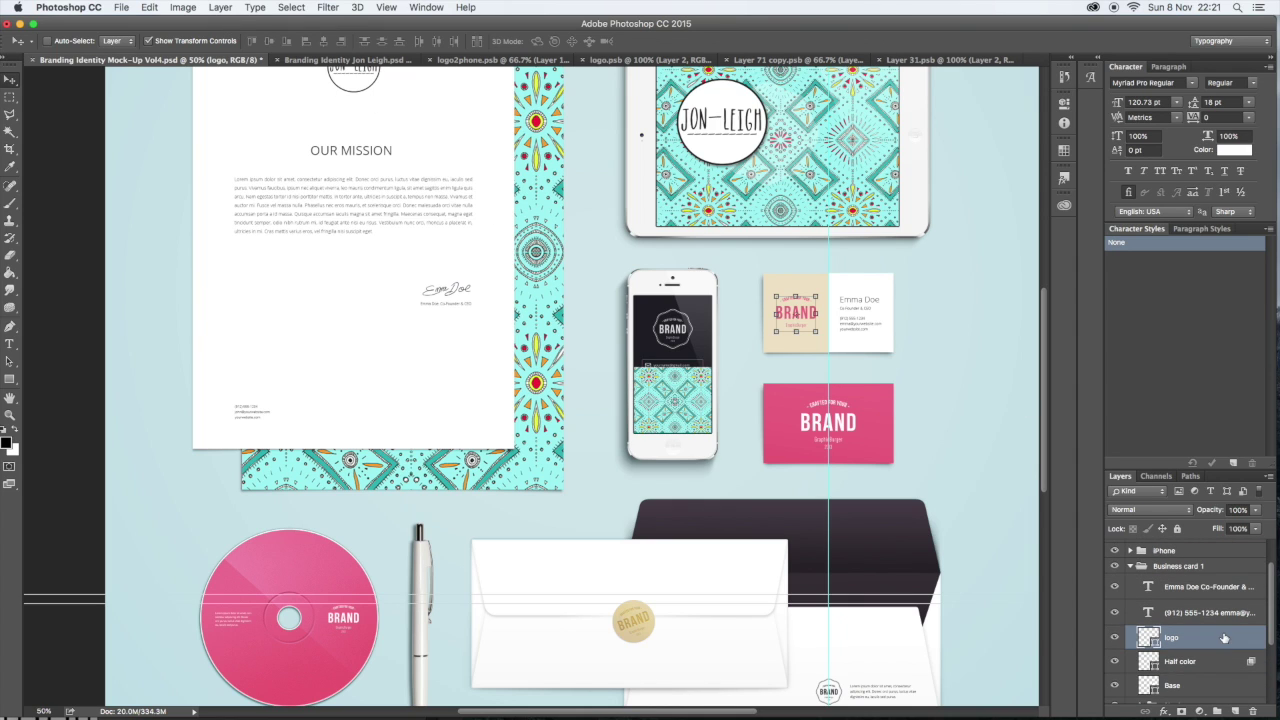
pyautogui.click(1268, 476)
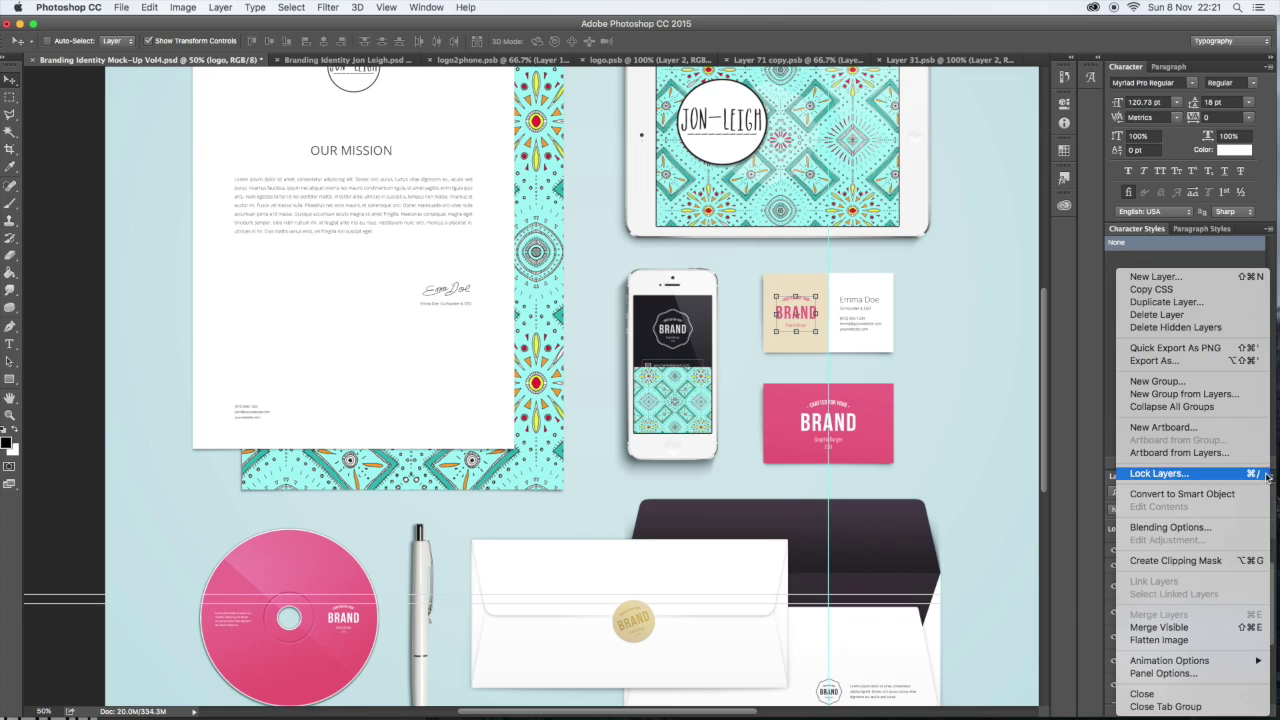
pyautogui.click(1160, 276)
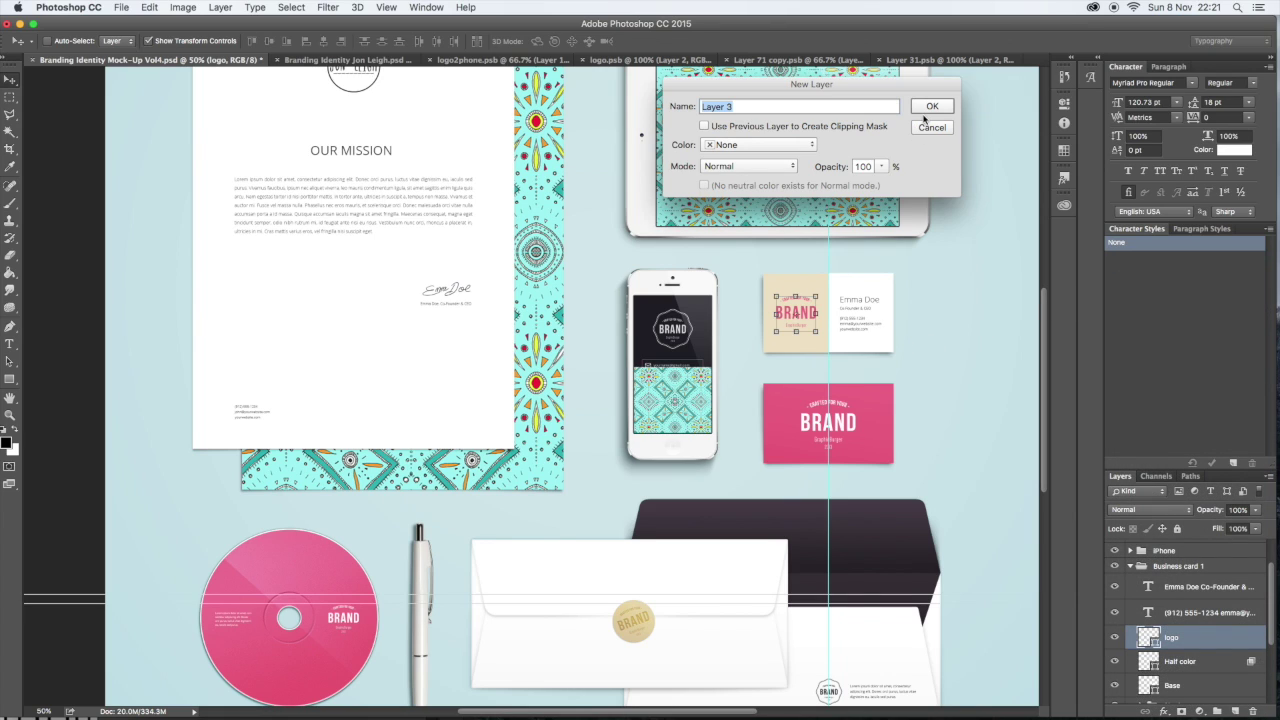
# - Paste the JON-LEIGH logo onto new Layer 3 and nudge it into place on the beige card
pyautogui.press('Return')
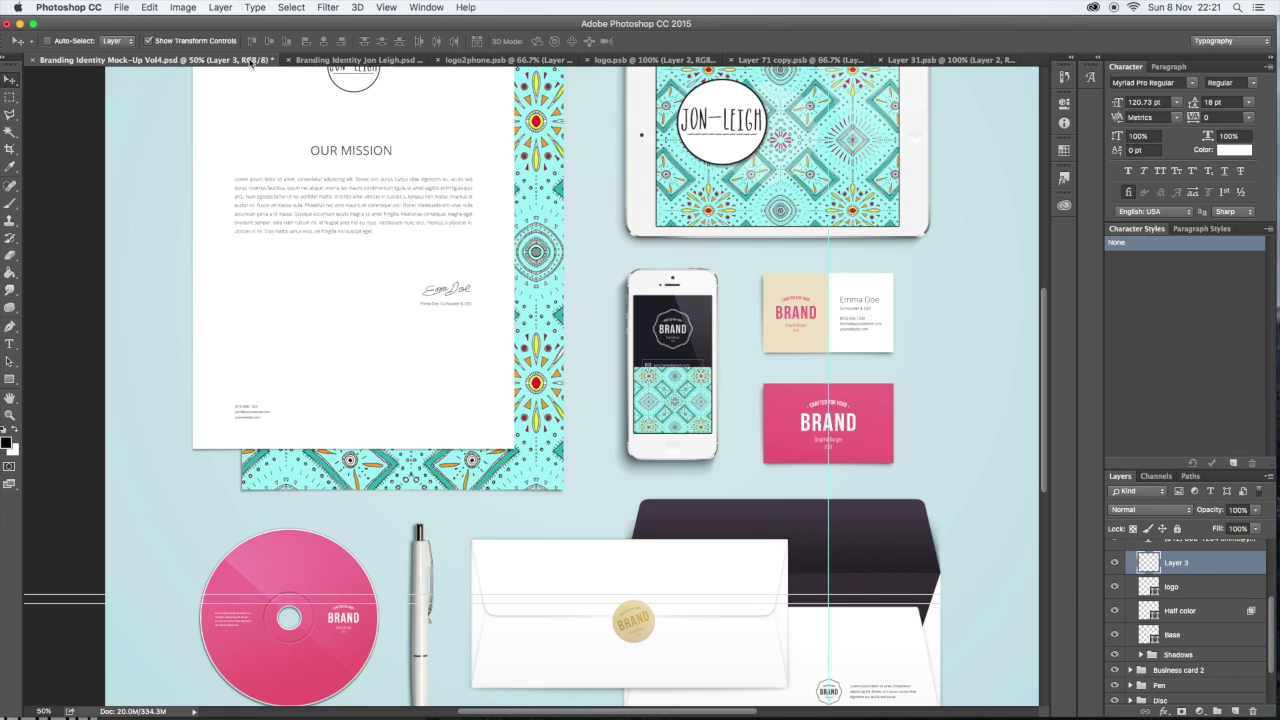
pyautogui.click(149, 7)
pyautogui.click(155, 130)
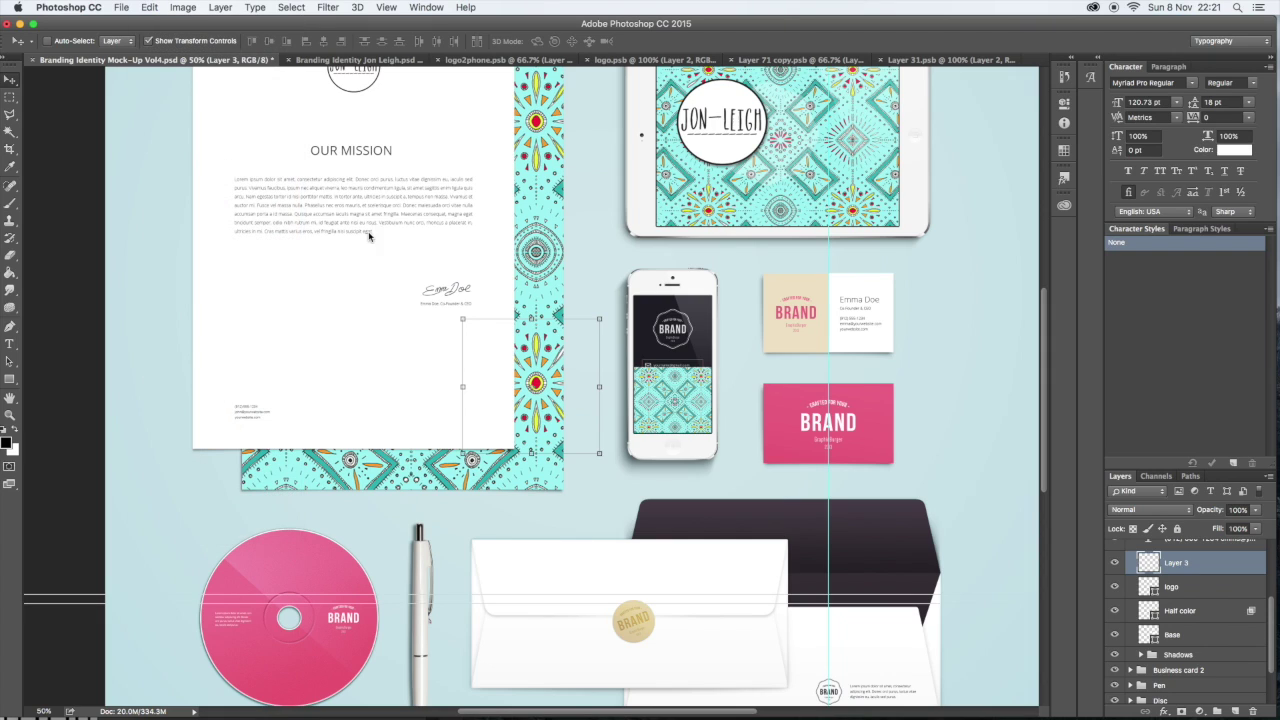
pyautogui.moveTo(800, 340); pyautogui.dragTo(799, 307)
pyautogui.press('Return')
pyautogui.press('Left')
pyautogui.press('Left')
pyautogui.press('Left')
pyautogui.press('Left')
pyautogui.press('Down')
pyautogui.press('Down')
pyautogui.press('Down')
pyautogui.press('Down')
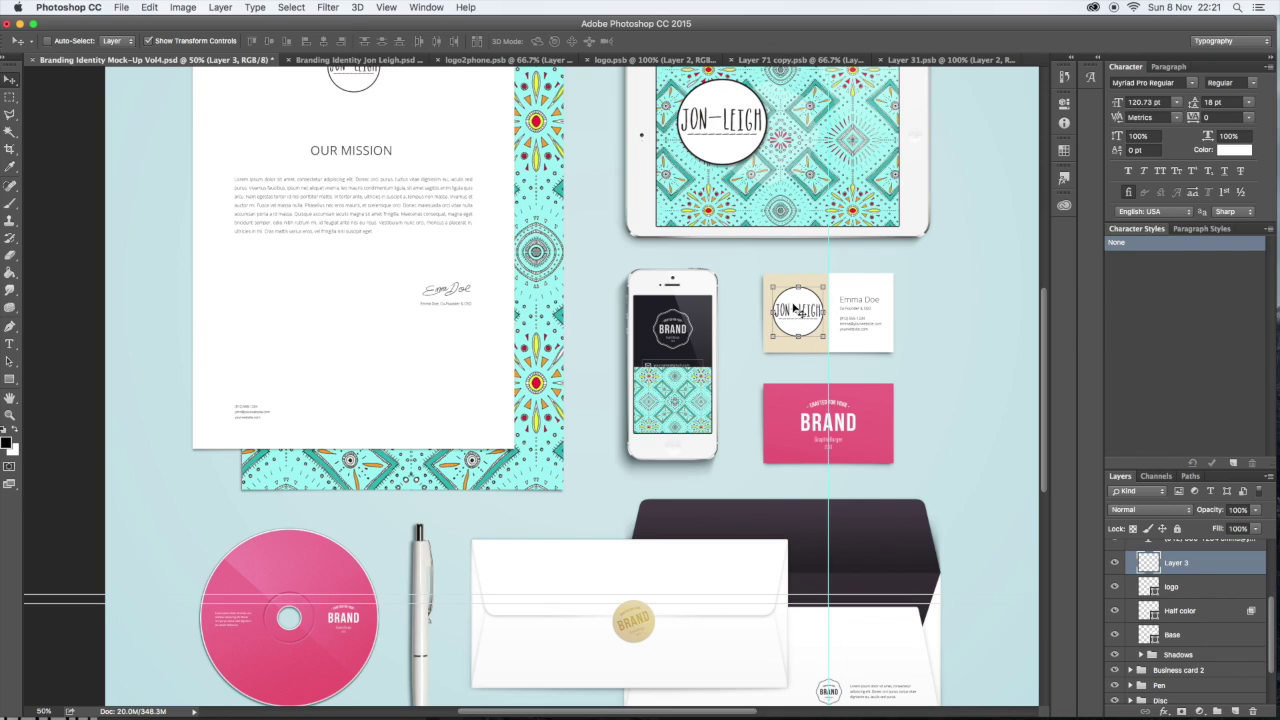
pyautogui.press('Right')
pyautogui.press('Right')
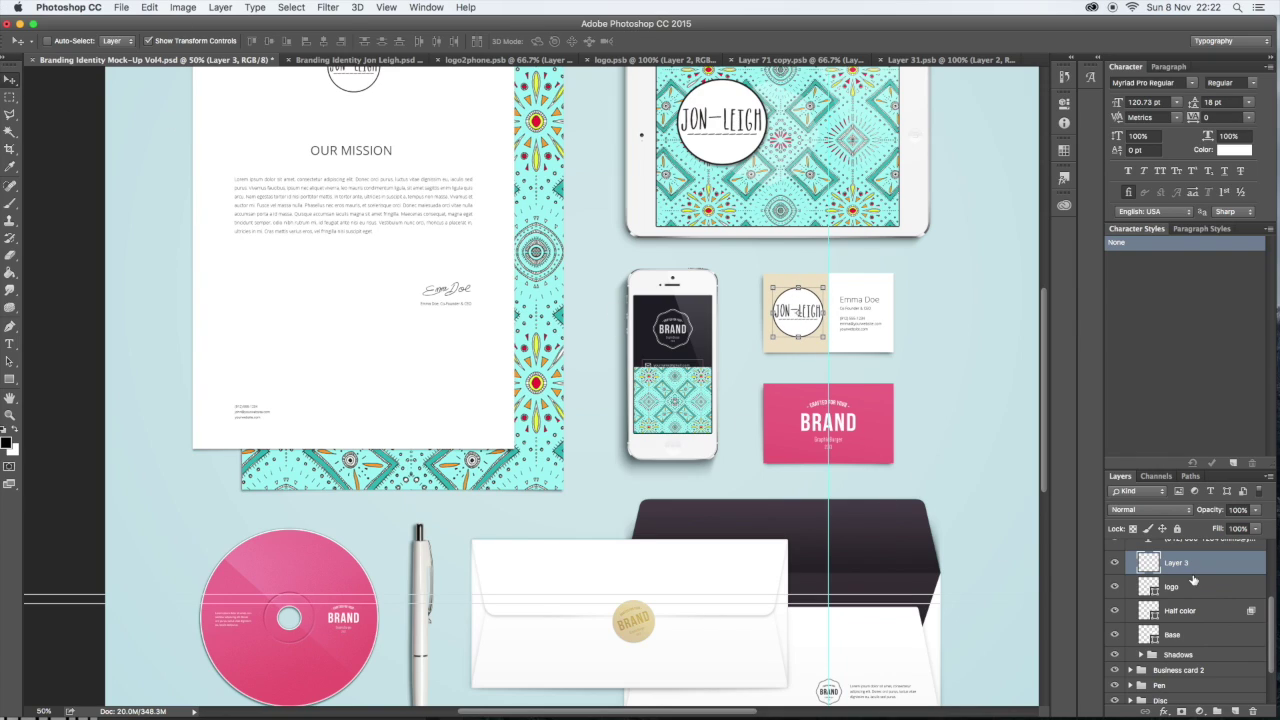
# - Hide the old pink BRAND logo layer and select the card's name and title text layer
pyautogui.click(1115, 587)
pyautogui.scroll(-2, 1193, 603)
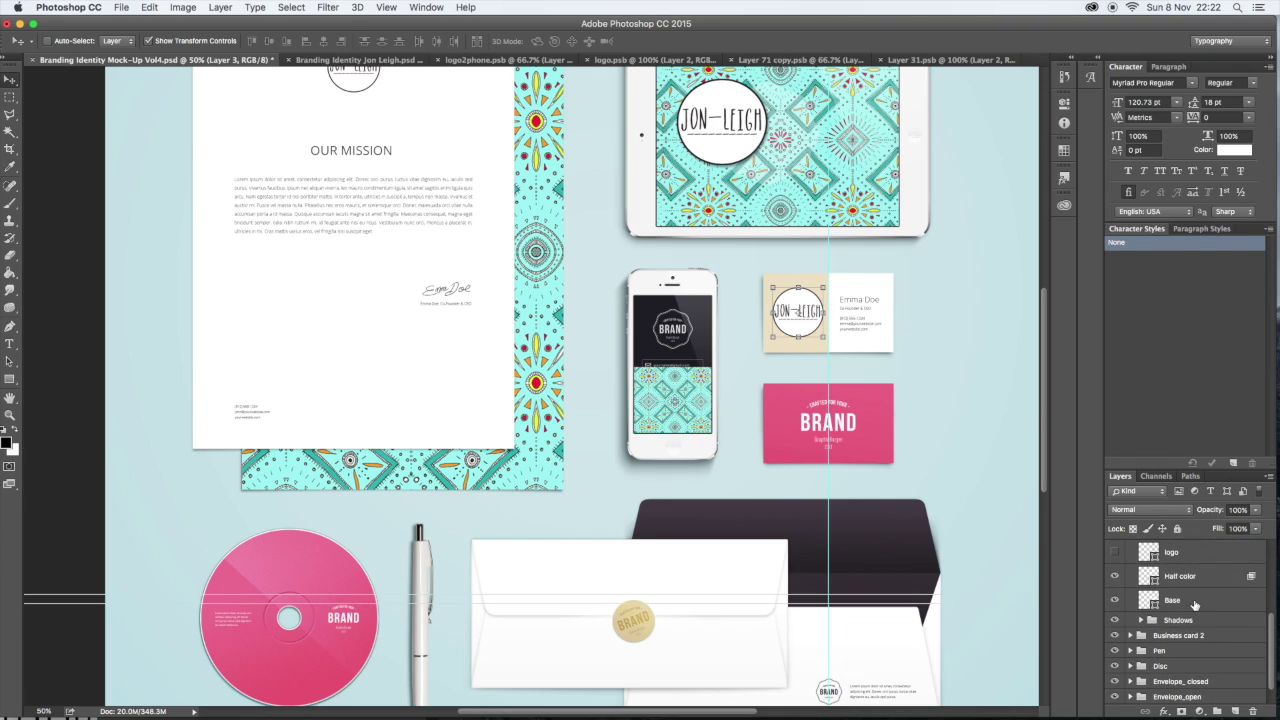
pyautogui.scroll(3, 1193, 603)
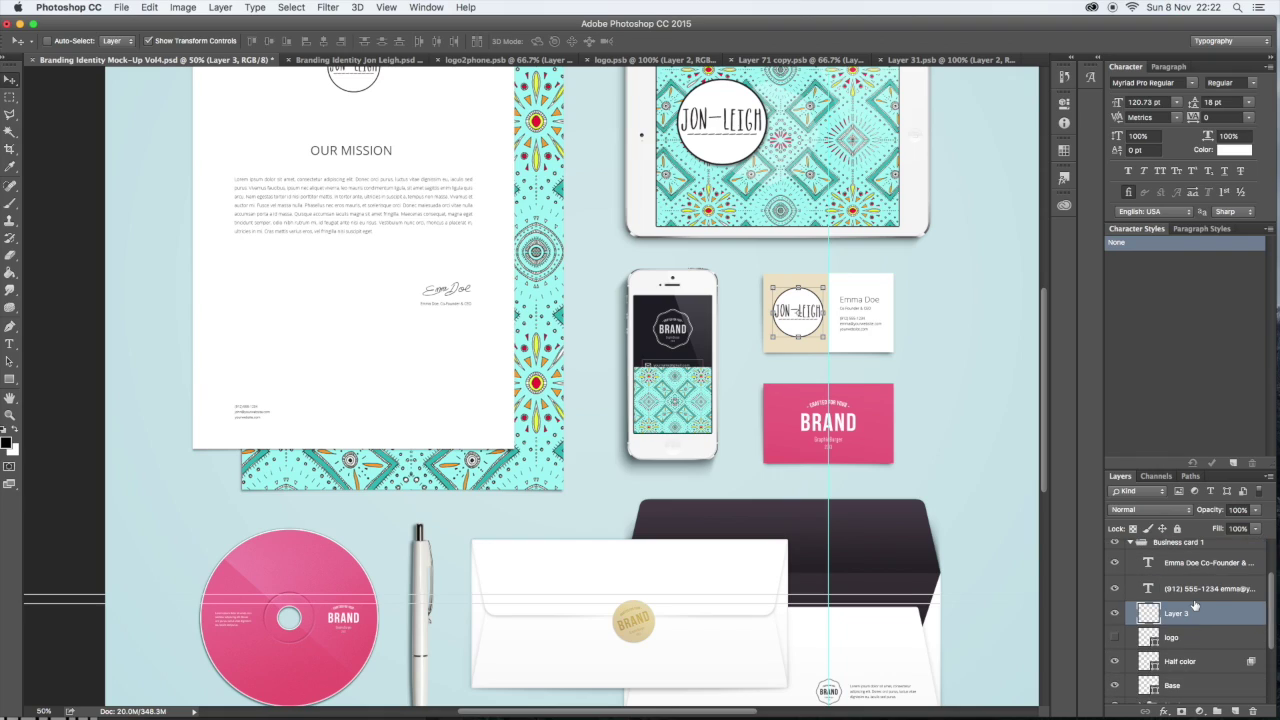
pyautogui.click(1199, 563)
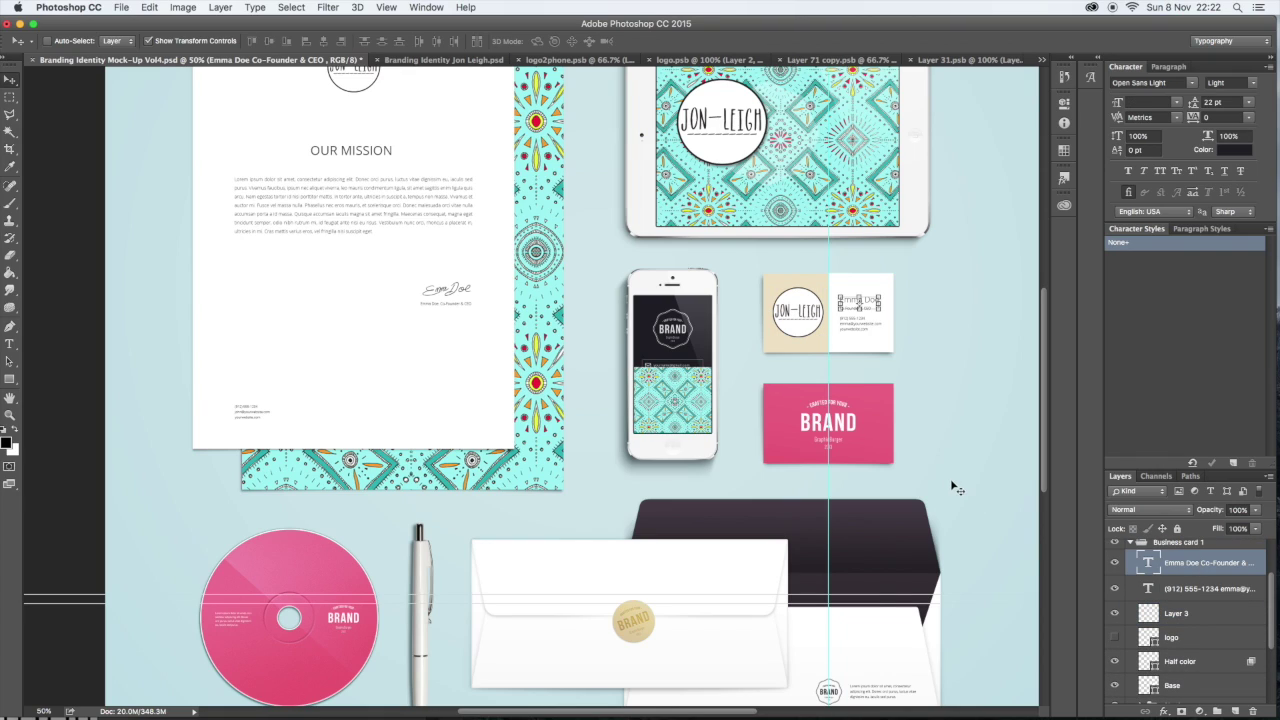
pyautogui.press('o')
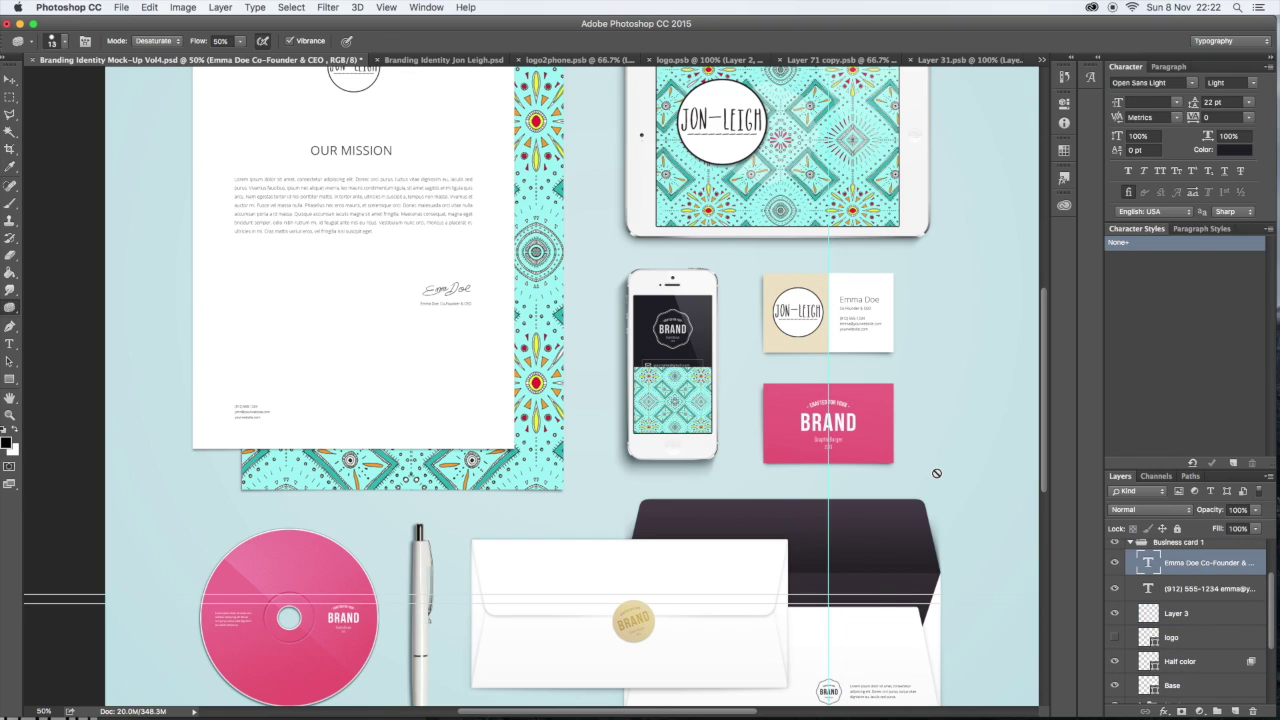
pyautogui.click(10, 343)
pyautogui.moveTo(842, 300); pyautogui.dragTo(882, 300)
pyautogui.write('JON LEIGH')
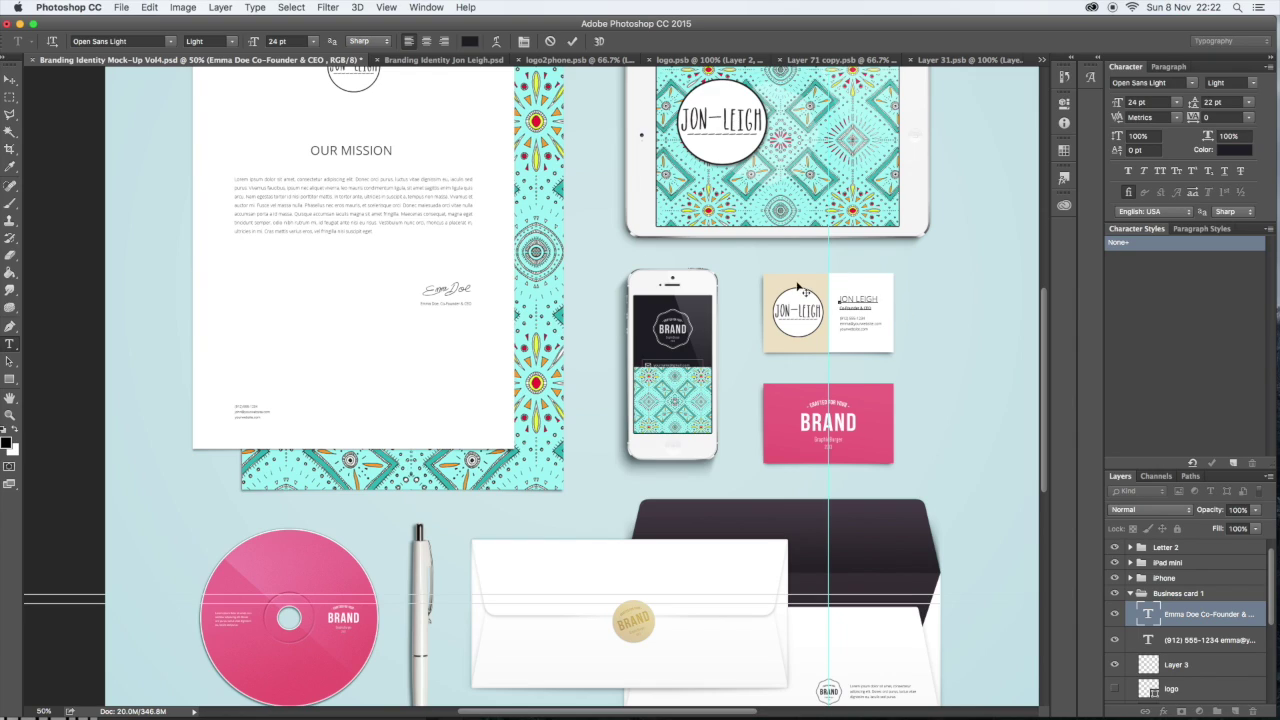
pyautogui.press('super+Return')
pyautogui.press('v')
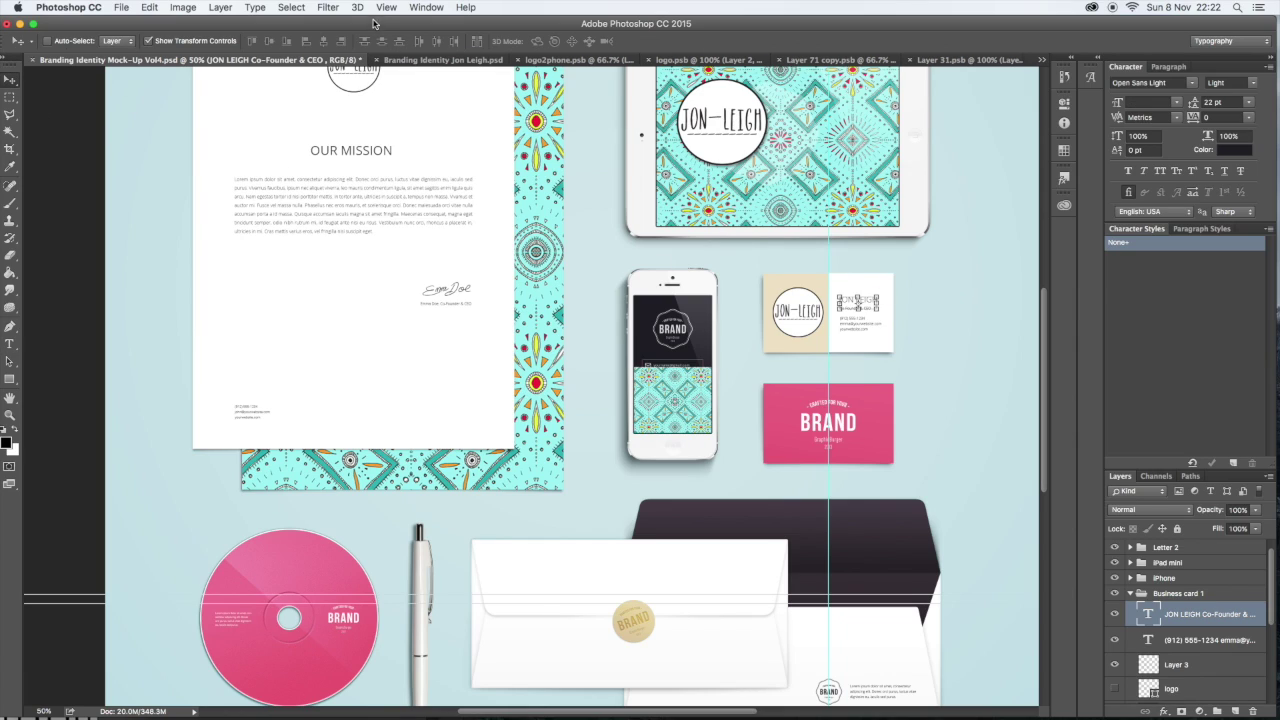
pyautogui.click(425, 61)
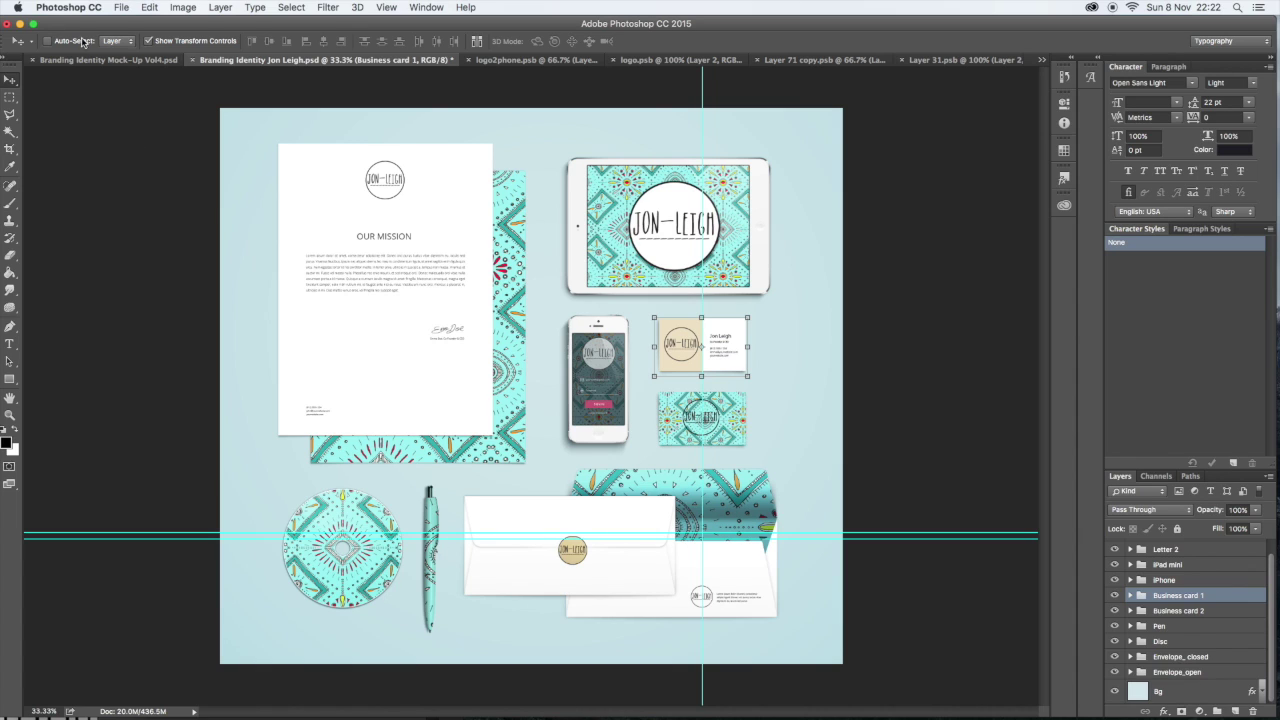
pyautogui.click(108, 61)
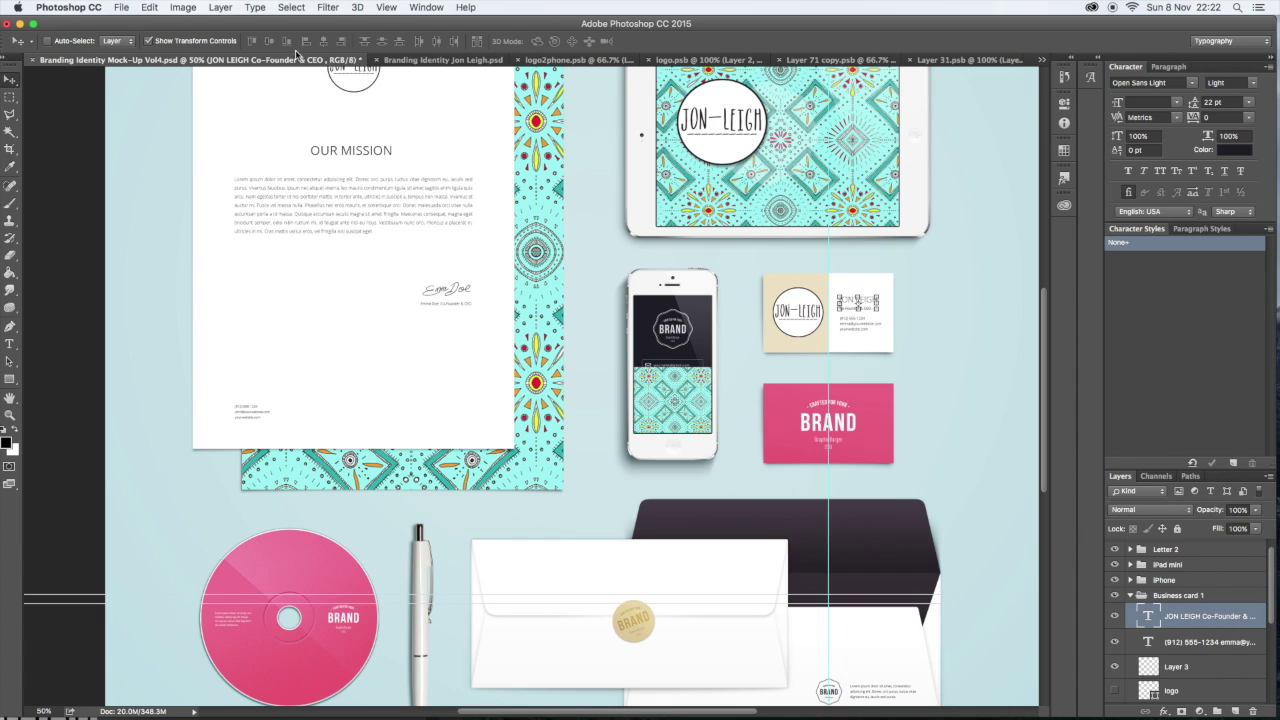
pyautogui.click(443, 61)
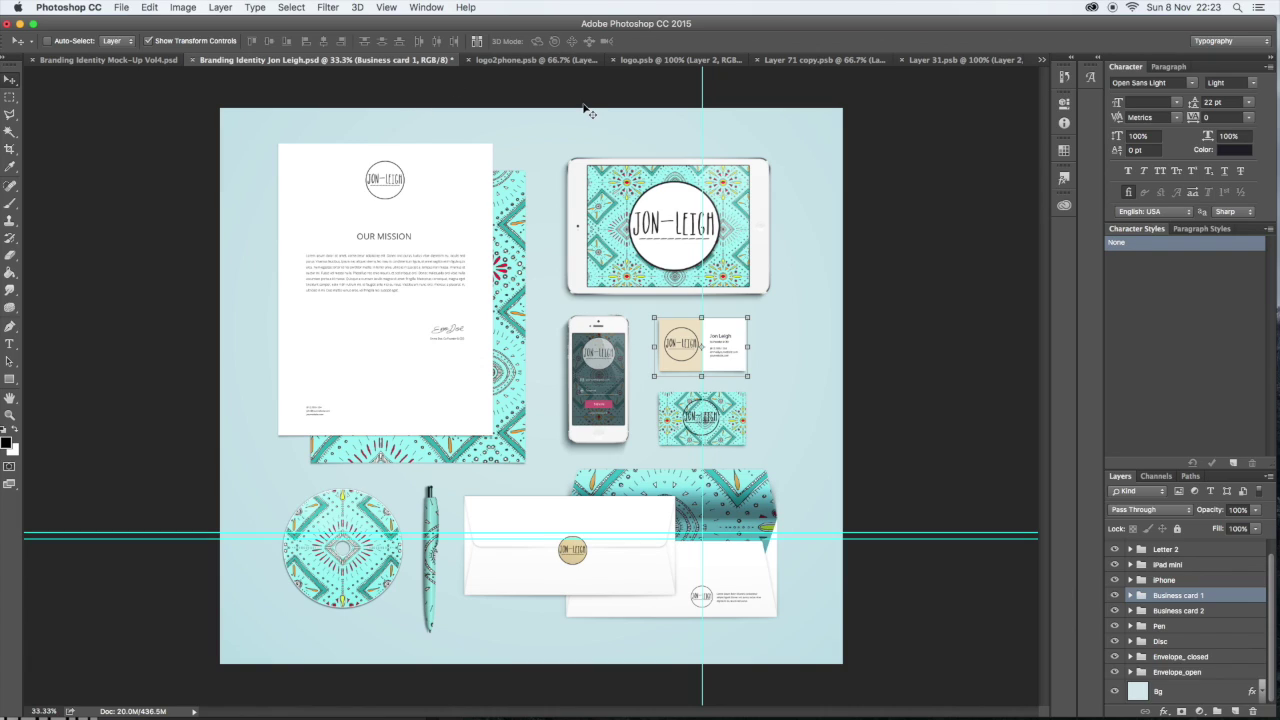
pyautogui.moveTo(497, 27); pyautogui.dragTo(583, 136)
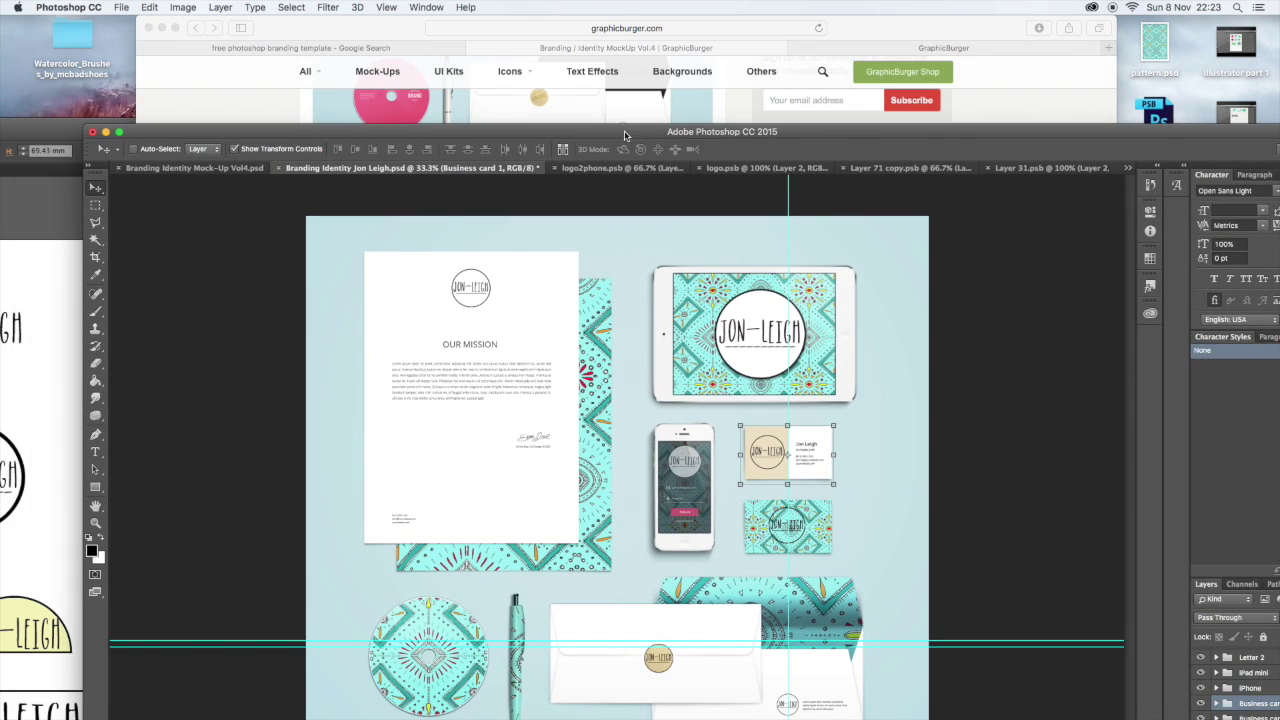
pyautogui.doubleClick(860, 138)
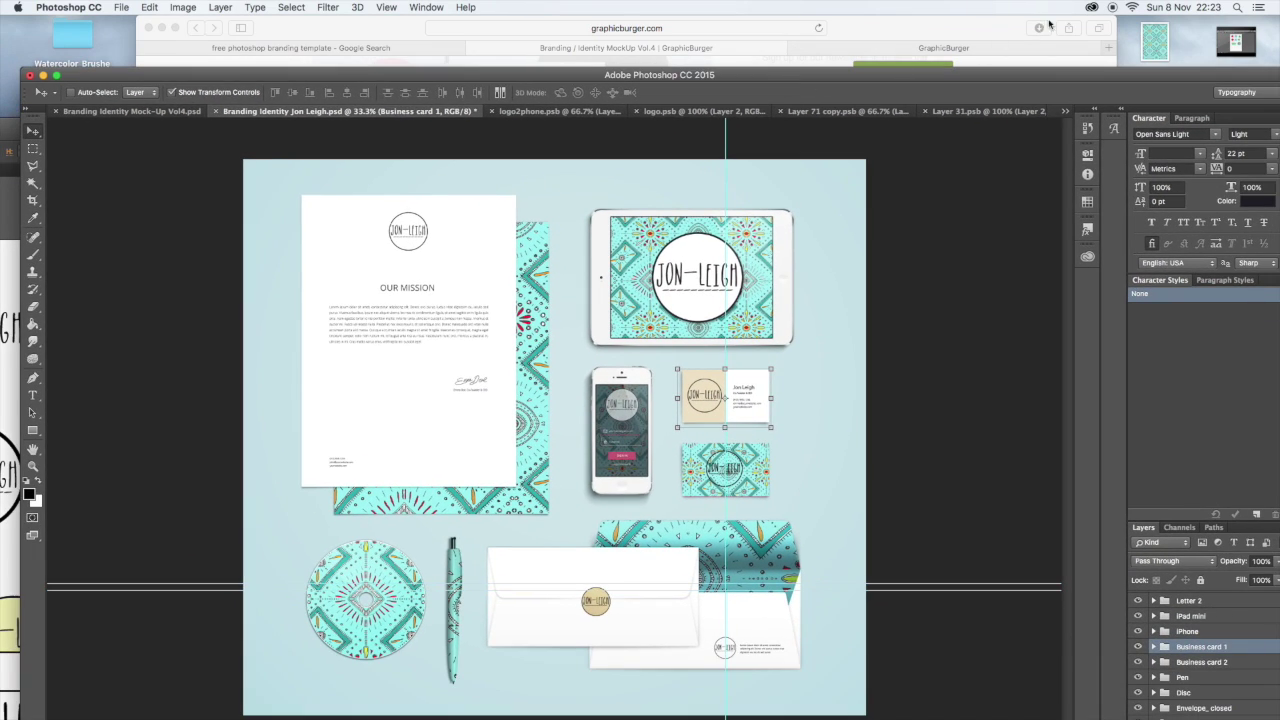